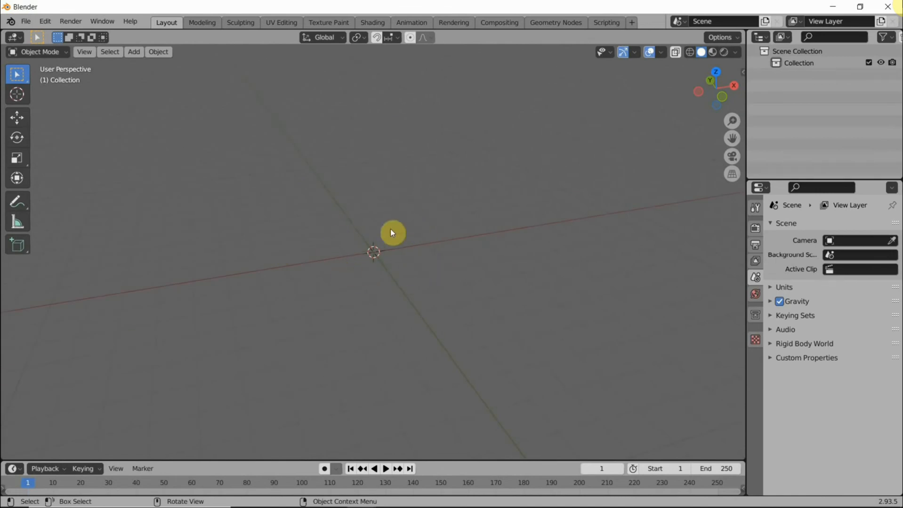
Add a cylinder mesh at the world origin of the empty scene.
{"action": "middle_click_drag", "start_coordinate": [483, 239], "coordinate": [350, 201]}
{"action": "middle_click_drag", "start_coordinate": [480, 298], "coordinate": [415, 260]}
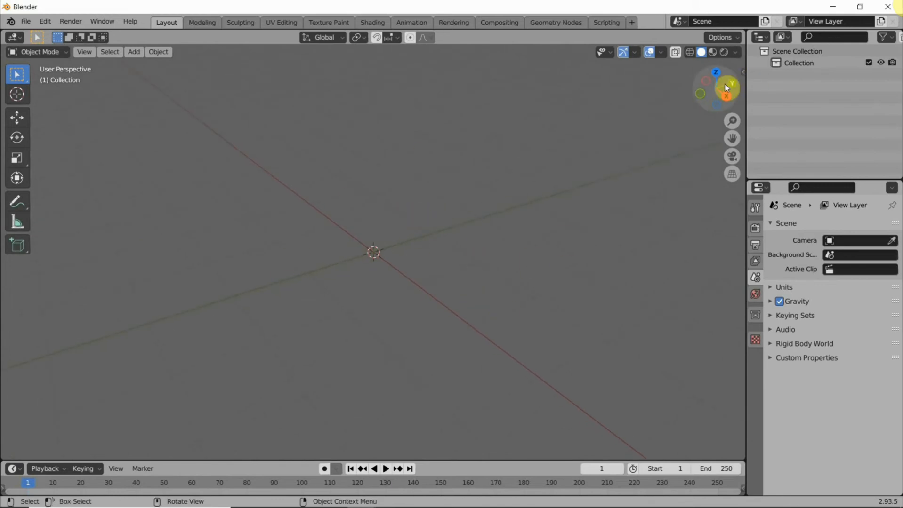
{"action": "left_click_drag", "start_coordinate": [725, 88], "coordinate": [662, 89]}
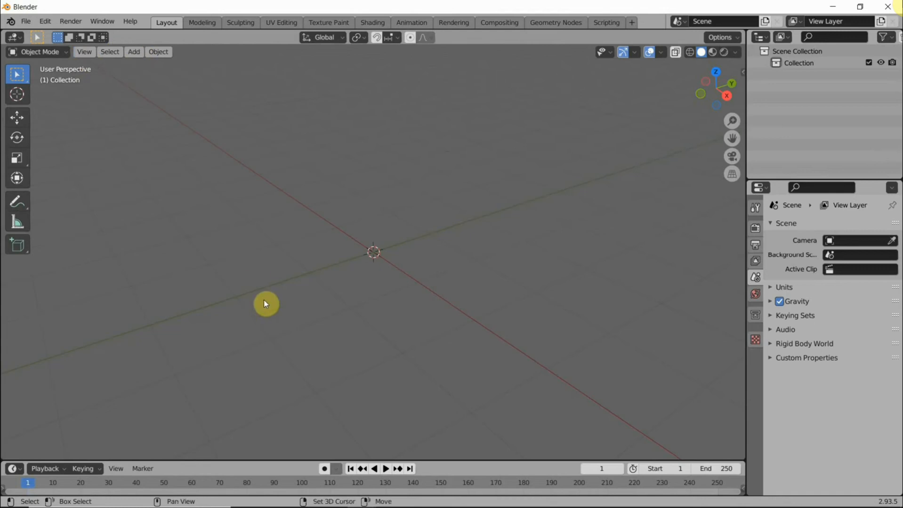
{"action": "key", "text": "shift+a"}
{"action": "mouse_move", "coordinate": [261, 300]}
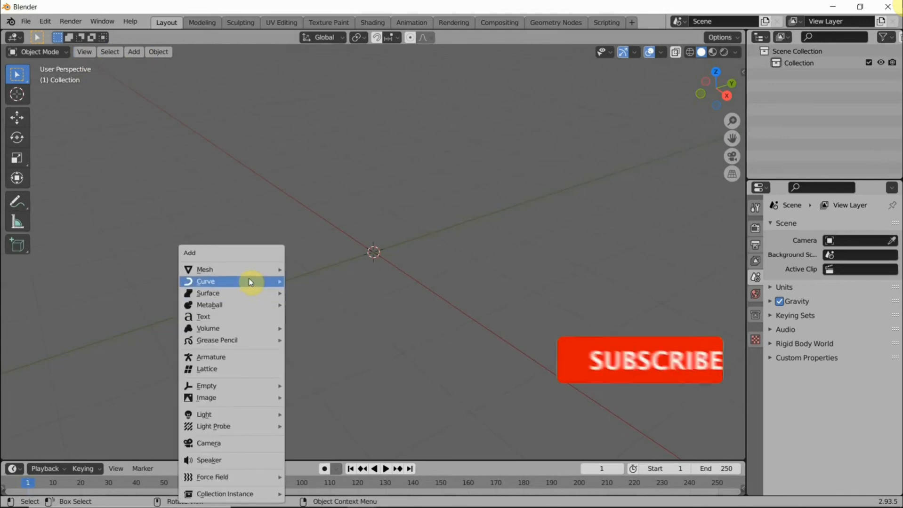
{"action": "mouse_move", "coordinate": [248, 271]}
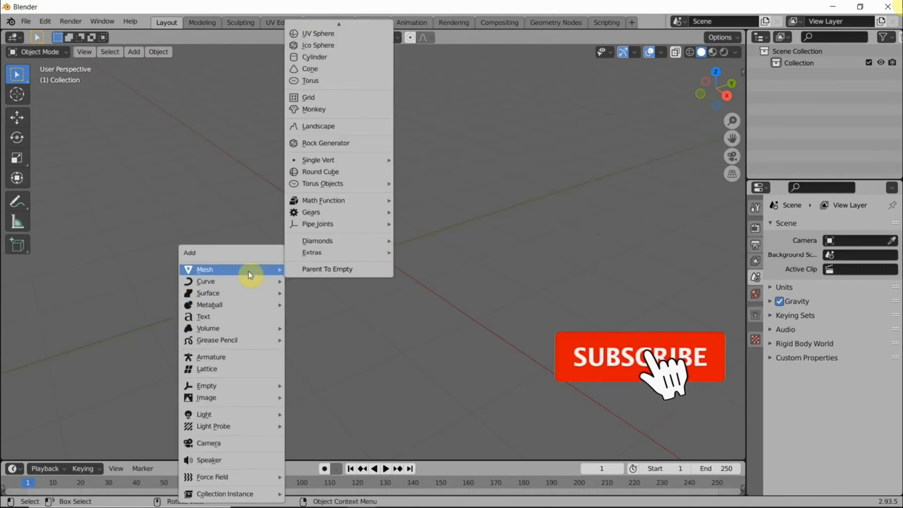
{"action": "left_click", "coordinate": [319, 62]}
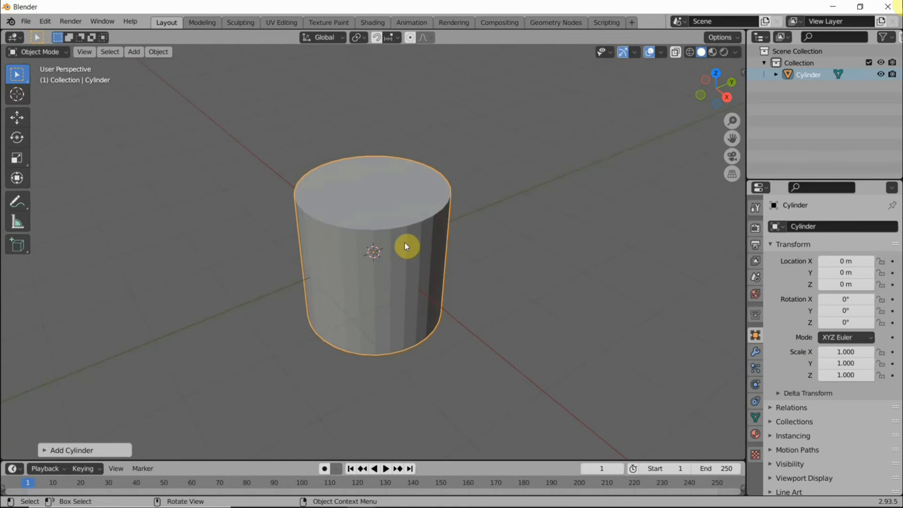
Switch the cylinder into Edit Mode.
{"action": "middle_click_drag", "start_coordinate": [300, 212], "coordinate": [332, 208]}
{"action": "scroll", "coordinate": [414, 226], "scroll_direction": "up", "scroll_amount": 4}
{"action": "middle_click_drag", "start_coordinate": [414, 224], "coordinate": [370, 268]}
{"action": "scroll", "coordinate": [402, 233], "scroll_direction": "down", "scroll_amount": 1}
{"action": "scroll", "coordinate": [356, 223], "scroll_direction": "down", "scroll_amount": 4}
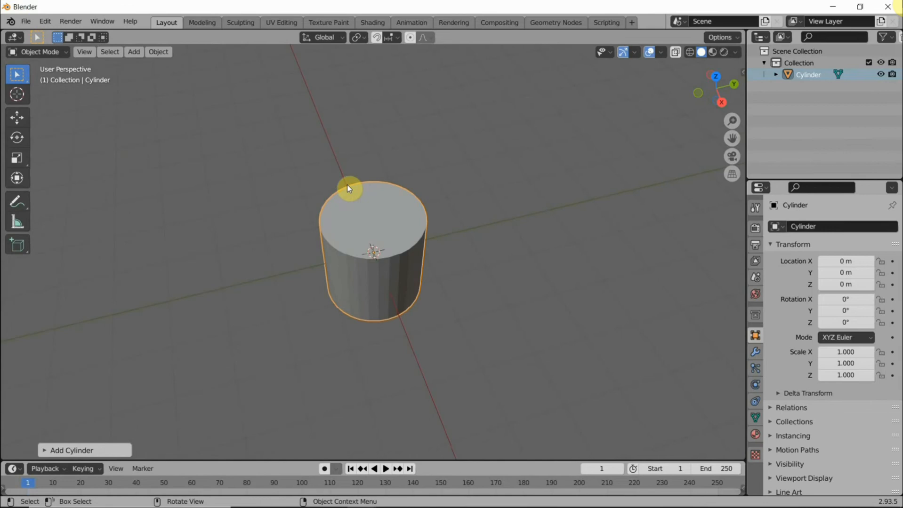
{"action": "key", "text": "Tab"}
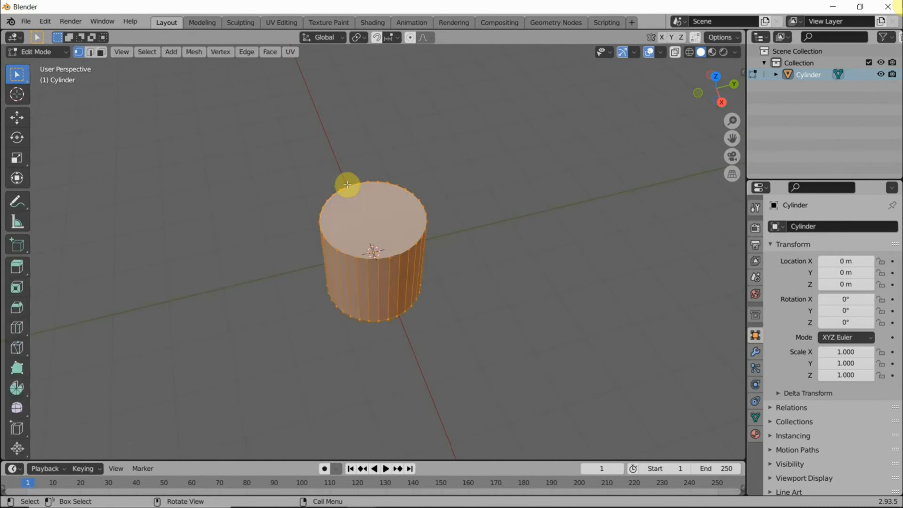
Enable the Screencast Keys display in the 3D viewport and hide its settings again.
{"action": "left_click", "coordinate": [743, 71]}
{"action": "left_click", "coordinate": [737, 167]}
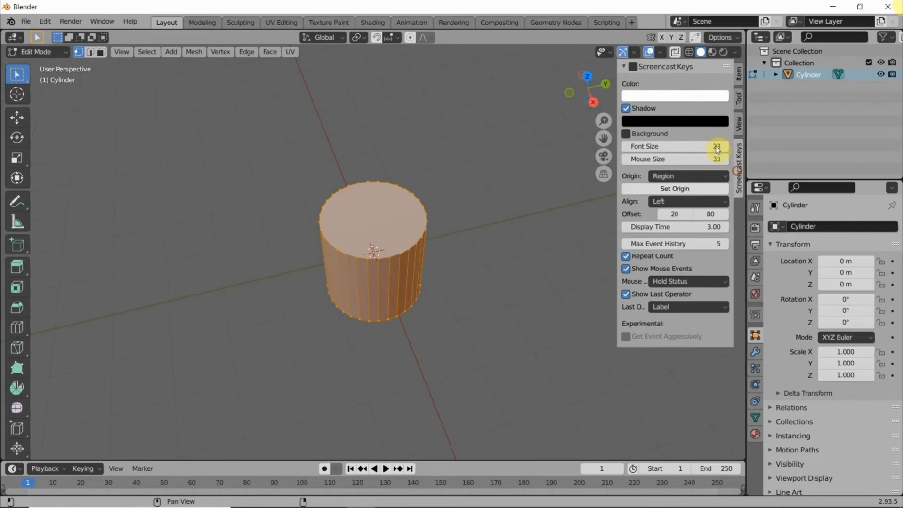
{"action": "left_click", "coordinate": [631, 66]}
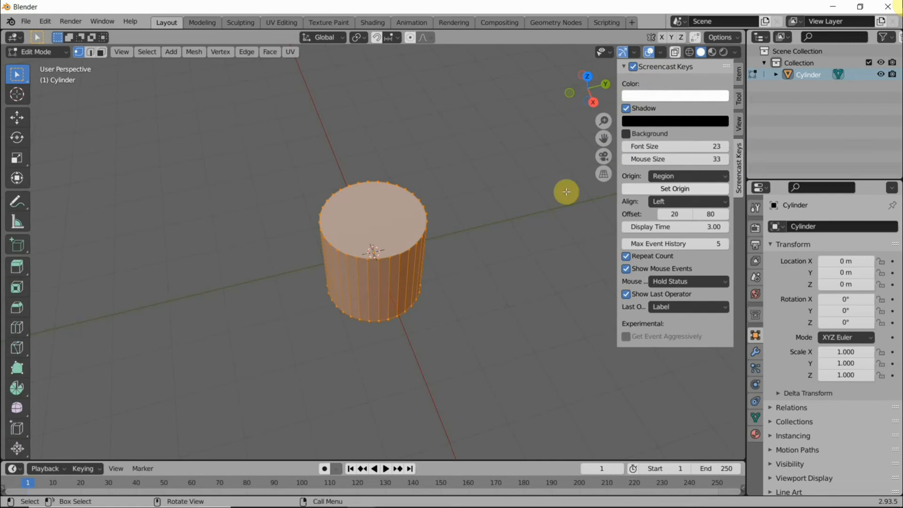
{"action": "key", "text": "n"}
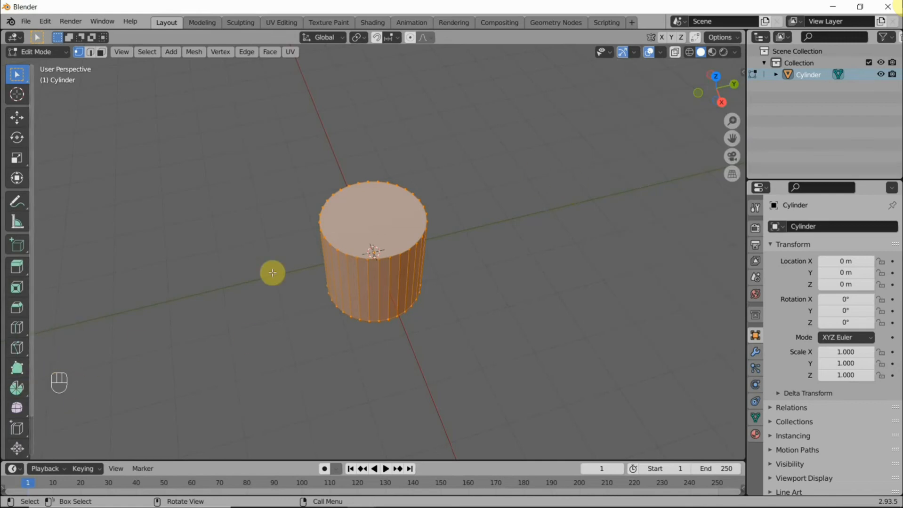
Delete the cylinder's top face in face select mode so that the cylinder is open at the top.
{"action": "mouse_move", "coordinate": [303, 311]}
{"action": "middle_mouse_down"}
{"action": "mouse_move", "coordinate": [306, 287]}
{"action": "mouse_move", "coordinate": [308, 317]}
{"action": "middle_mouse_up"}
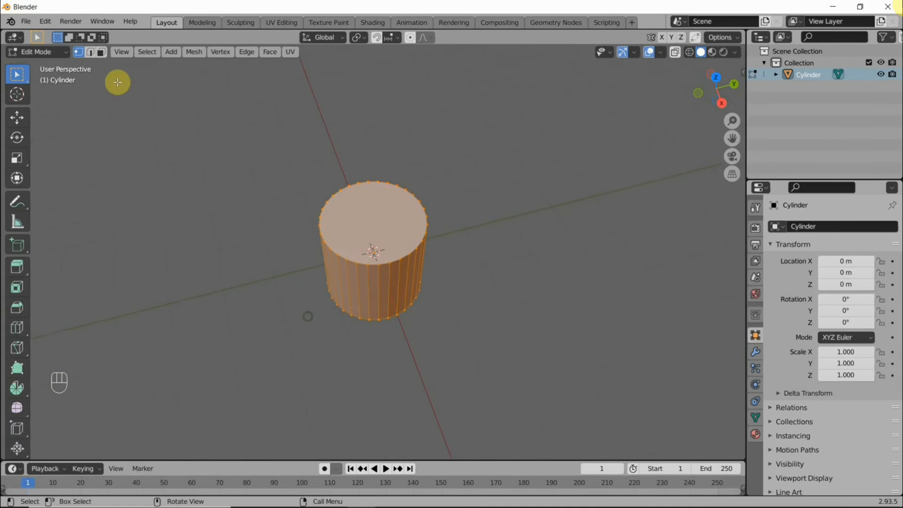
{"action": "left_click", "coordinate": [100, 52]}
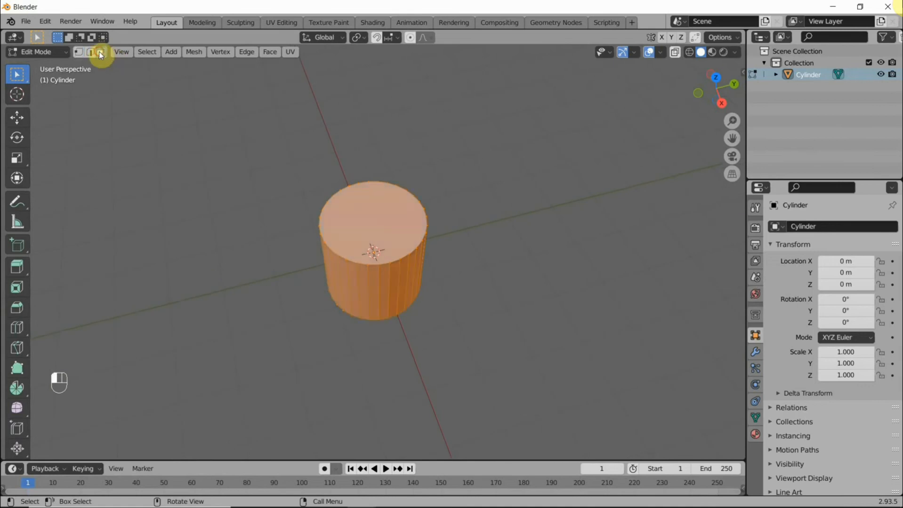
{"action": "left_click", "coordinate": [362, 220]}
{"action": "mouse_move", "coordinate": [398, 296]}
{"action": "middle_mouse_down"}
{"action": "mouse_move", "coordinate": [398, 243]}
{"action": "mouse_move", "coordinate": [398, 297]}
{"action": "middle_mouse_up"}
{"action": "key", "text": "Delete"}
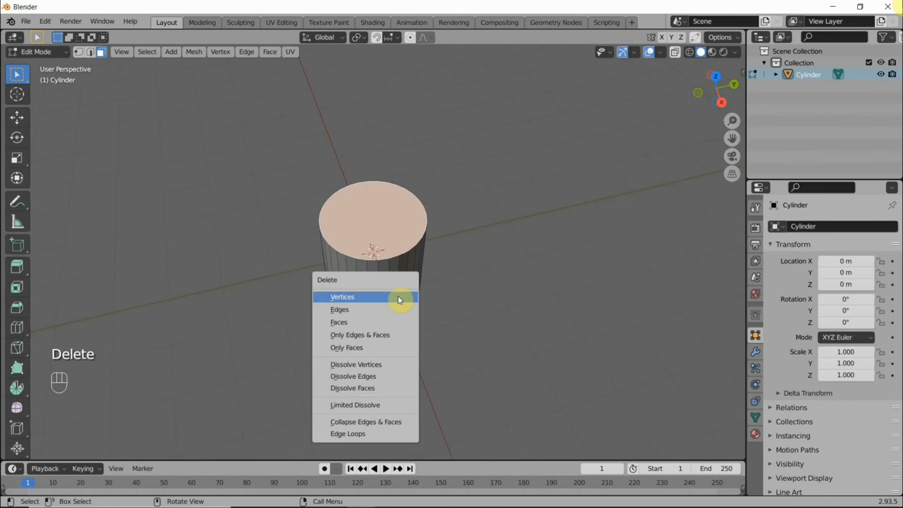
{"action": "key", "text": "Down"}
{"action": "key", "text": "Down"}
{"action": "left_click", "coordinate": [398, 296]}
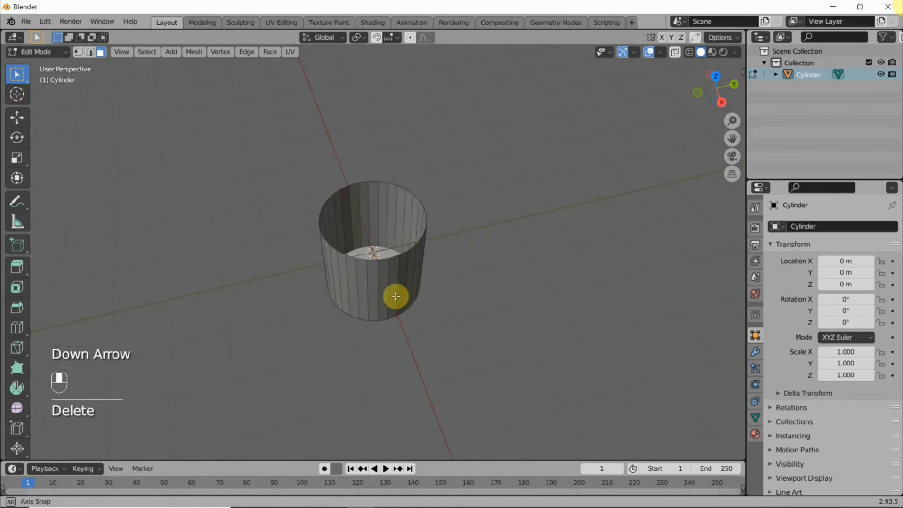
Select the cylinder's bottom face in face select mode.
{"action": "middle_click_drag", "start_coordinate": [395, 296], "coordinate": [407, 250]}
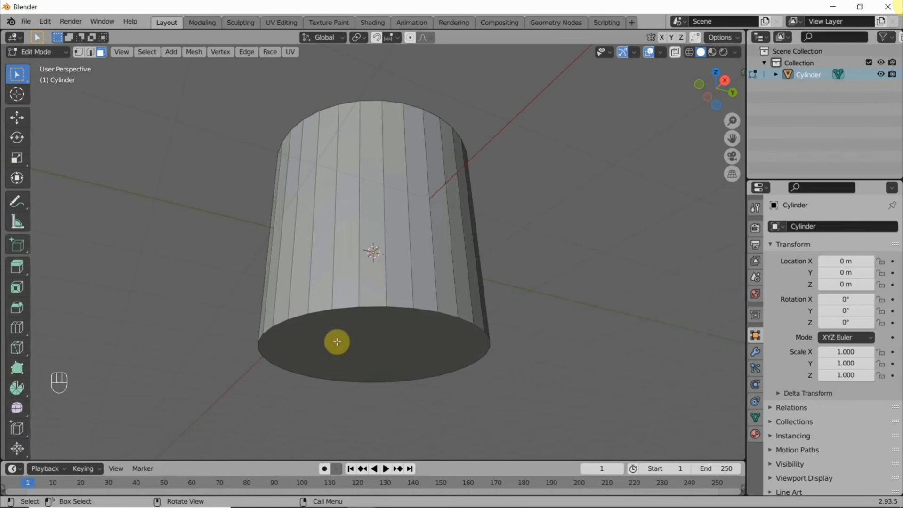
{"action": "left_click", "coordinate": [90, 52]}
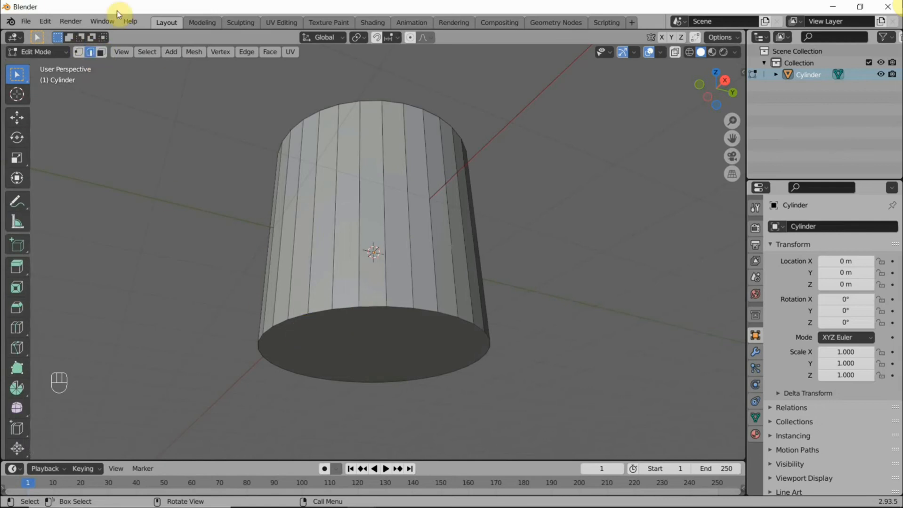
{"action": "left_click", "coordinate": [103, 51]}
{"action": "left_click", "coordinate": [373, 334]}
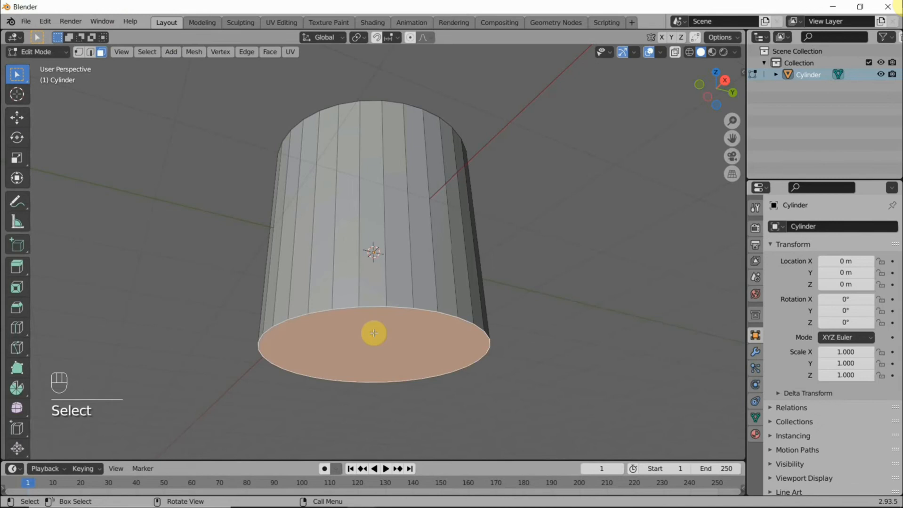
{"action": "left_click", "coordinate": [17, 309]}
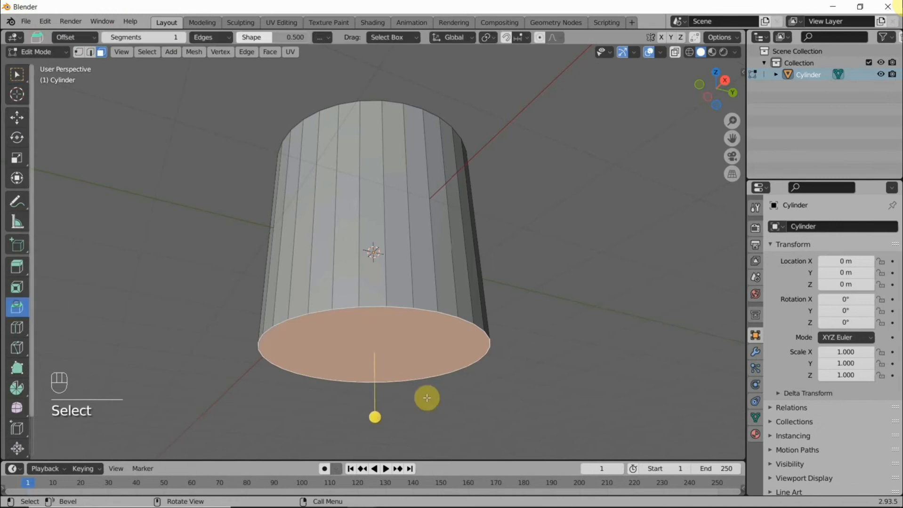
{"action": "mouse_move", "coordinate": [375, 418]}
{"action": "left_mouse_down"}
{"action": "mouse_move", "coordinate": [378, 434]}
{"action": "mouse_move", "coordinate": [376, 419]}
{"action": "left_mouse_up"}
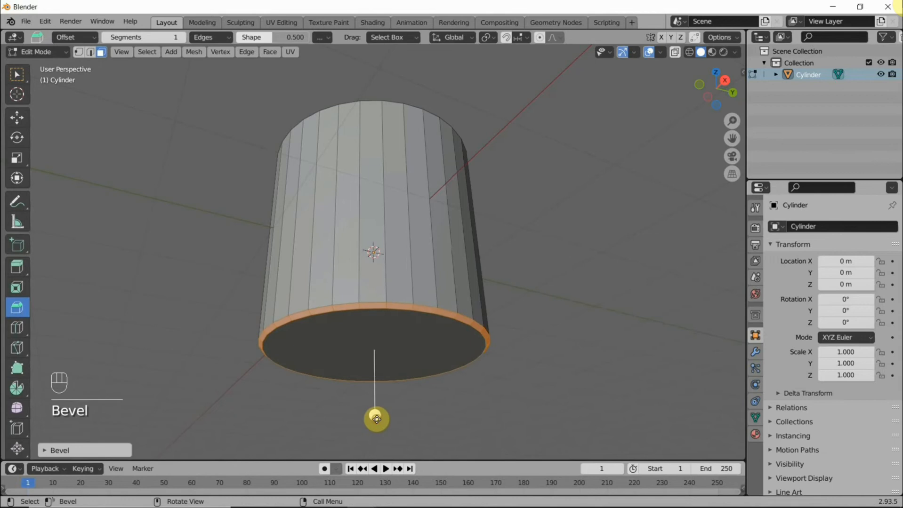
{"action": "key", "text": "ctrl+z"}
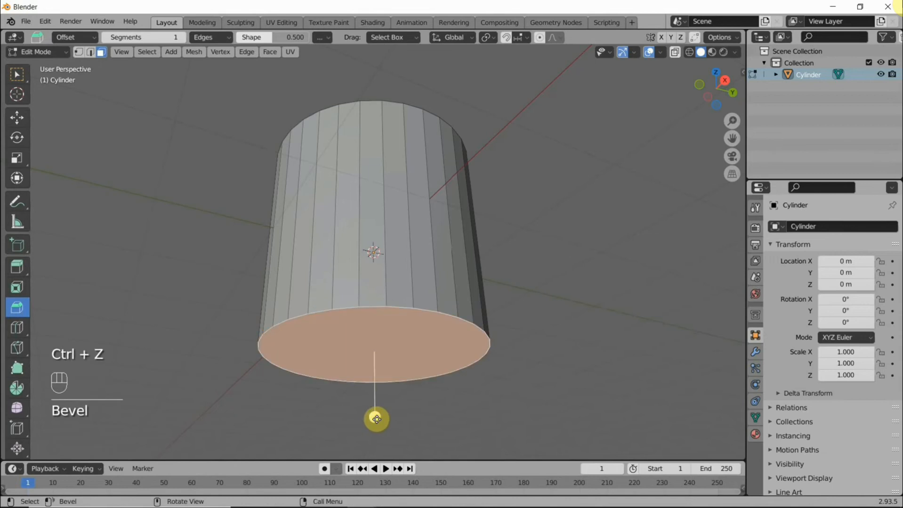
Bevel the edges of the bottom face with 4 segments and a width of about 0.161 m, and show the bevel settings.
{"action": "key", "text": "ctrl+b"}
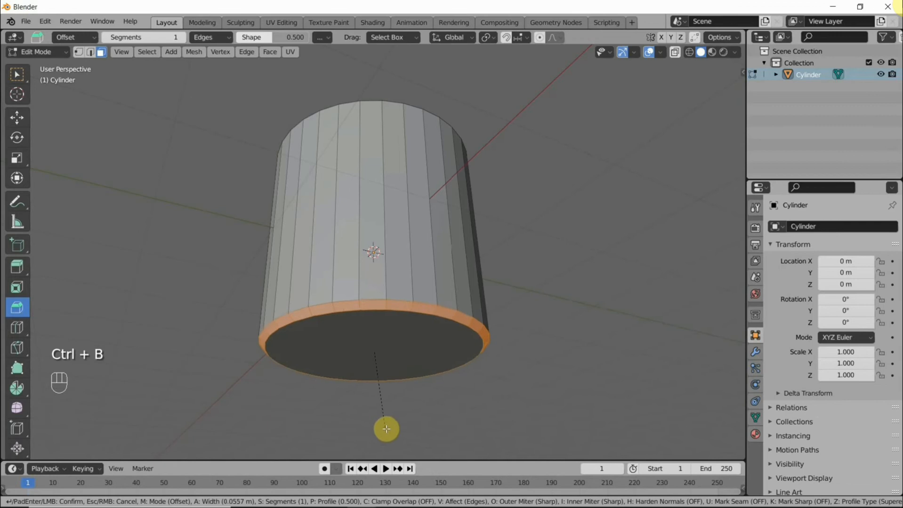
{"action": "scroll", "coordinate": [390, 442], "scroll_direction": "up", "scroll_amount": 2}
{"action": "scroll", "coordinate": [391, 442], "scroll_direction": "up", "scroll_amount": 1}
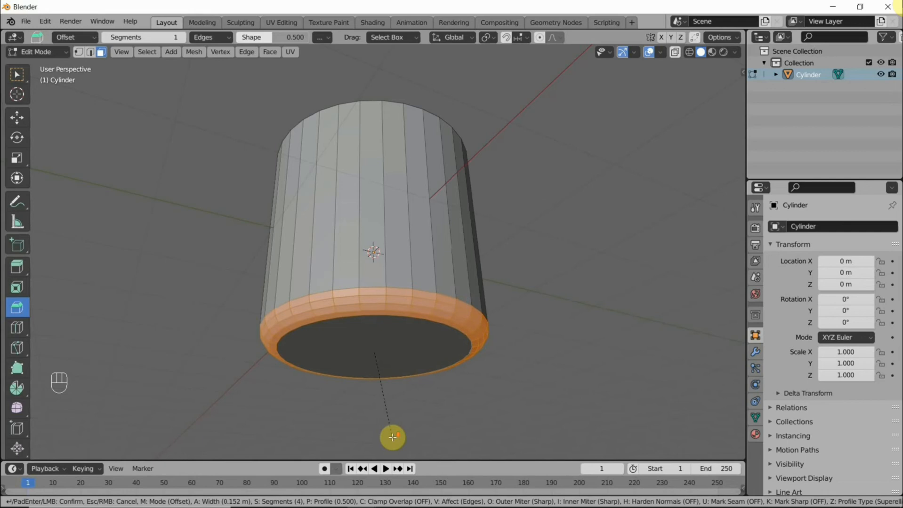
{"action": "scroll", "coordinate": [393, 437], "scroll_direction": "down", "scroll_amount": 2}
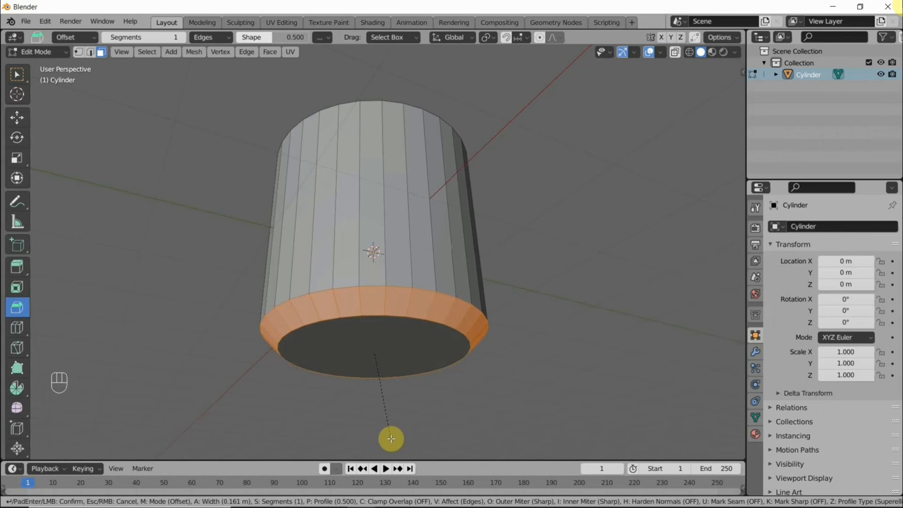
{"action": "scroll", "coordinate": [391, 439], "scroll_direction": "up", "scroll_amount": 2}
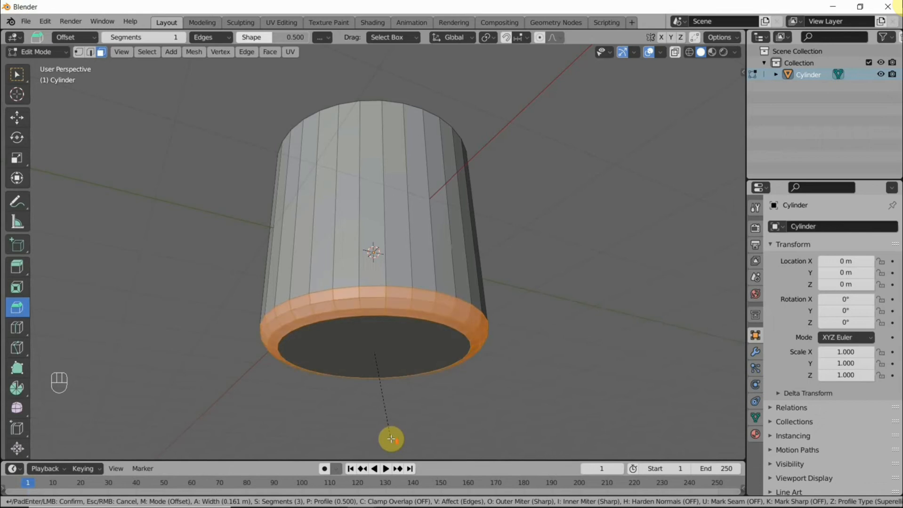
{"action": "left_click", "coordinate": [391, 439]}
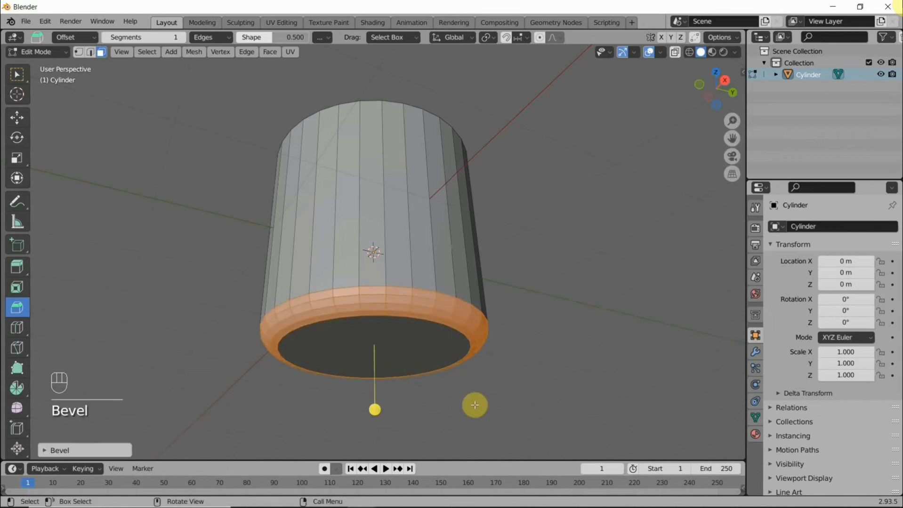
{"action": "left_click", "coordinate": [40, 452]}
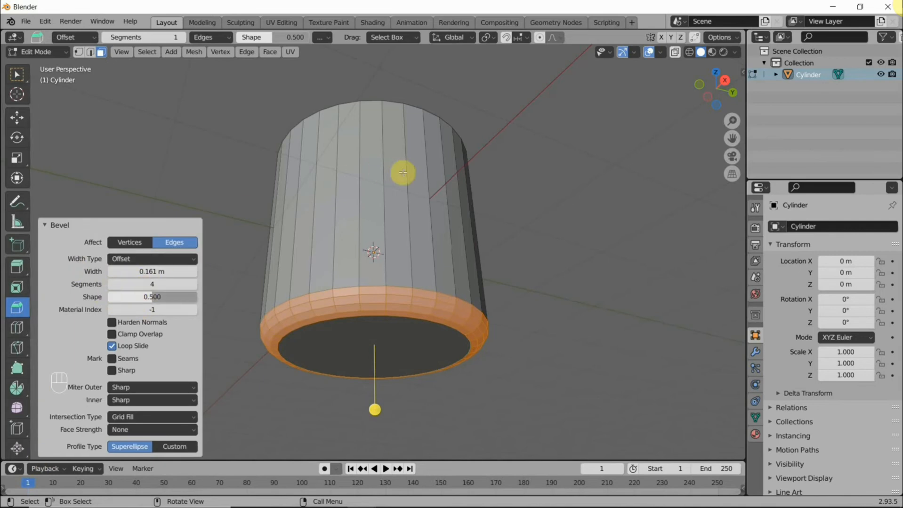
Return the open cylinder to Object Mode and apply Shade Smooth to it.
{"action": "middle_click_drag", "start_coordinate": [403, 173], "coordinate": [297, 313]}
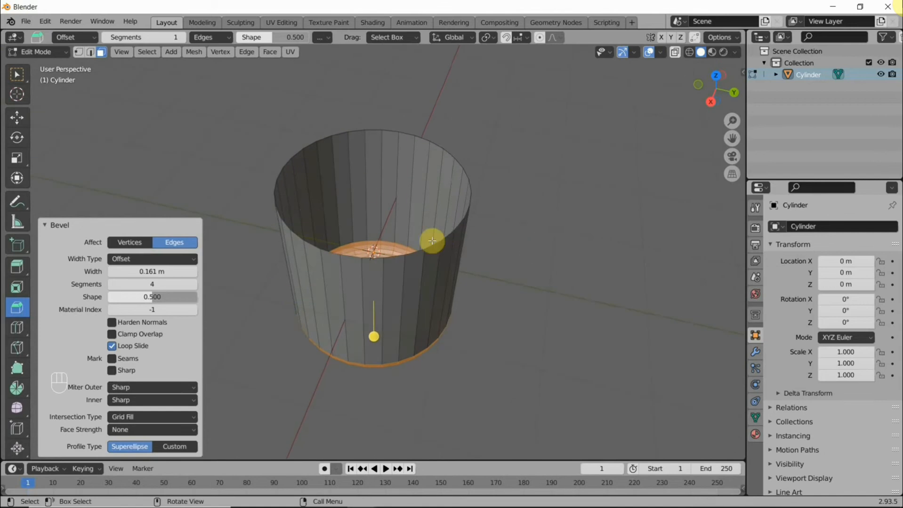
{"action": "left_click", "coordinate": [21, 52]}
{"action": "left_click", "coordinate": [11, 67]}
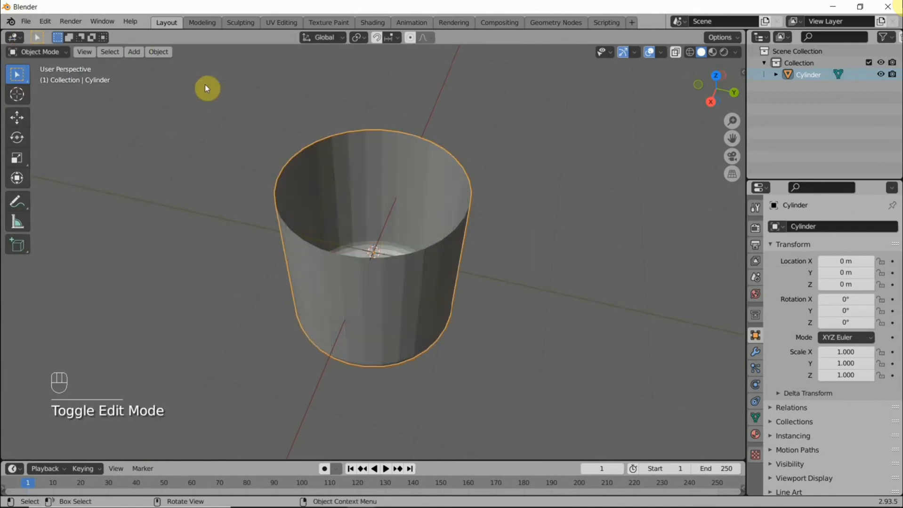
{"action": "middle_click_drag", "start_coordinate": [206, 87], "coordinate": [271, 172]}
{"action": "right_click", "coordinate": [376, 245]}
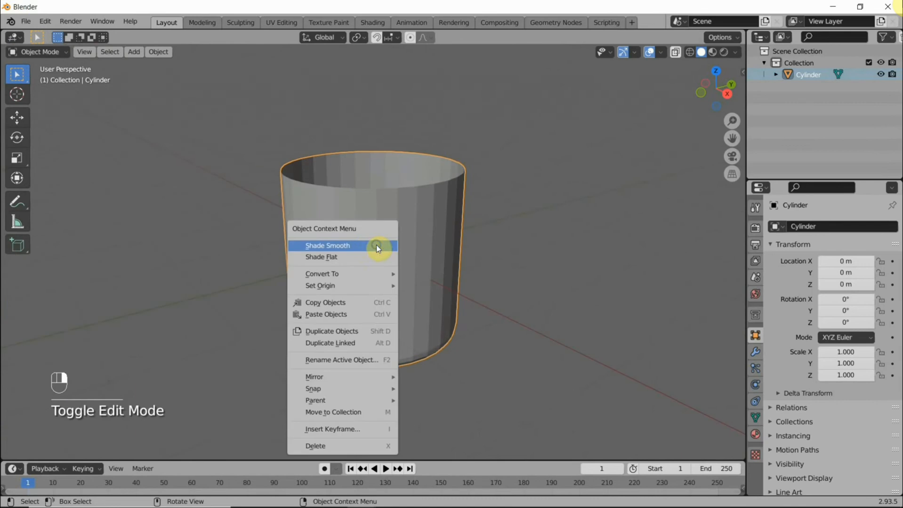
{"action": "left_click", "coordinate": [363, 244]}
Enable Auto Smooth for the cylinder's normals.
{"action": "middle_click_drag", "start_coordinate": [316, 211], "coordinate": [277, 148]}
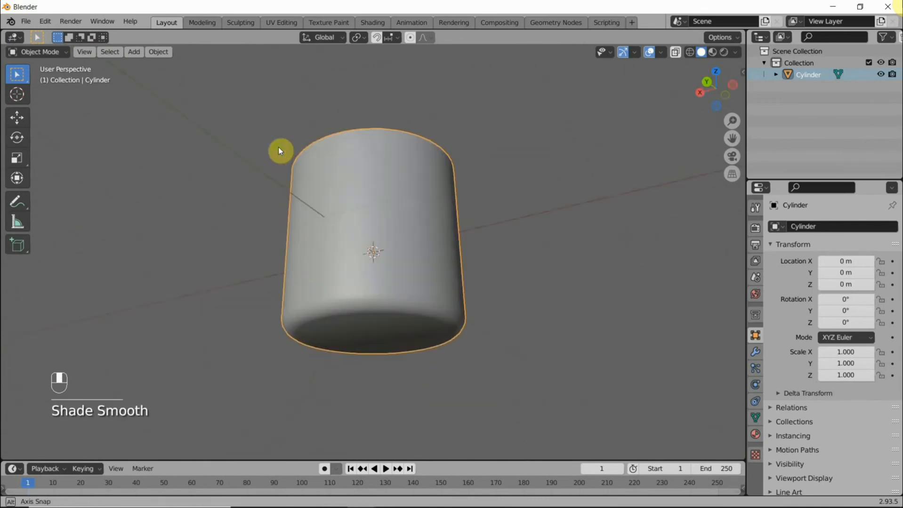
{"action": "left_click", "coordinate": [757, 417]}
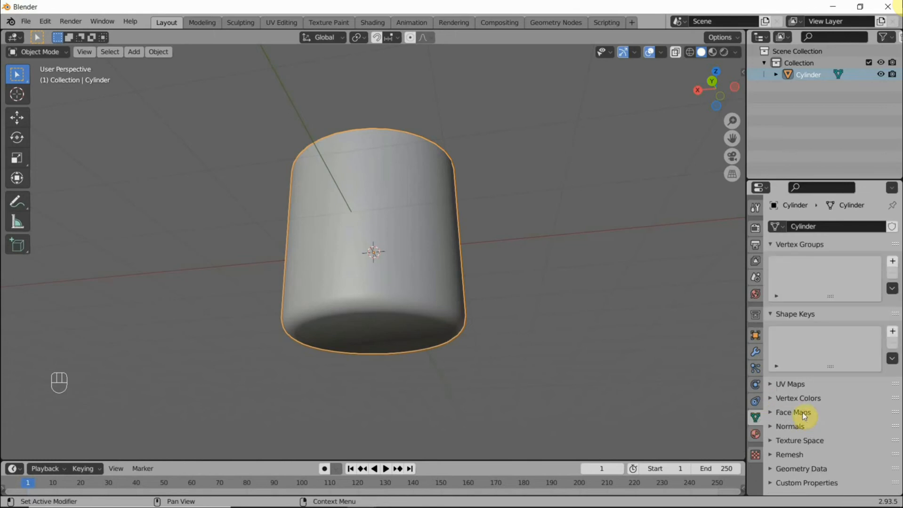
{"action": "left_click", "coordinate": [791, 427]}
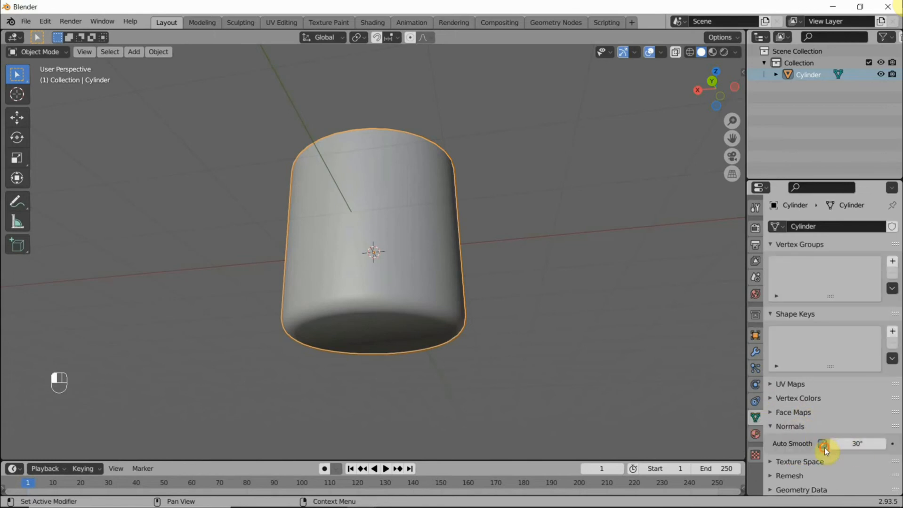
Add a Solidify modifier to the open cylinder.
{"action": "middle_click_drag", "start_coordinate": [523, 347], "coordinate": [510, 393]}
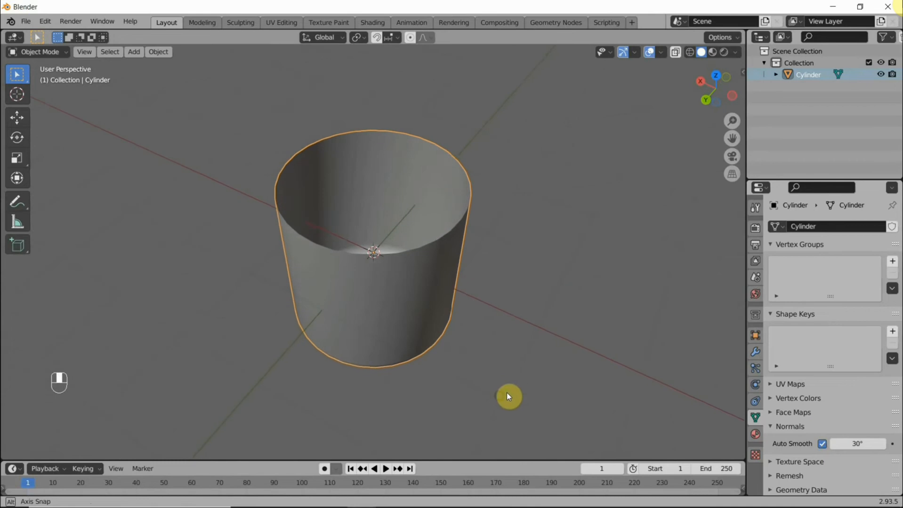
{"action": "left_click", "coordinate": [756, 357]}
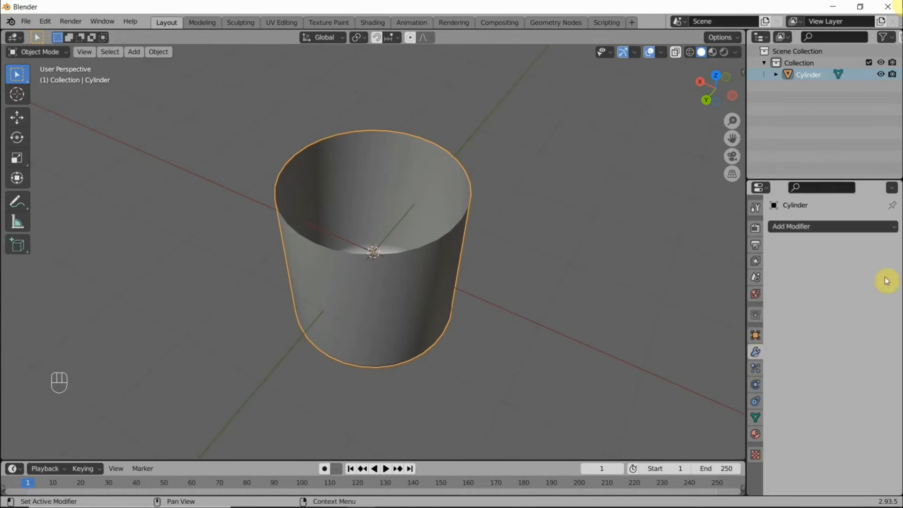
{"action": "left_click", "coordinate": [858, 228]}
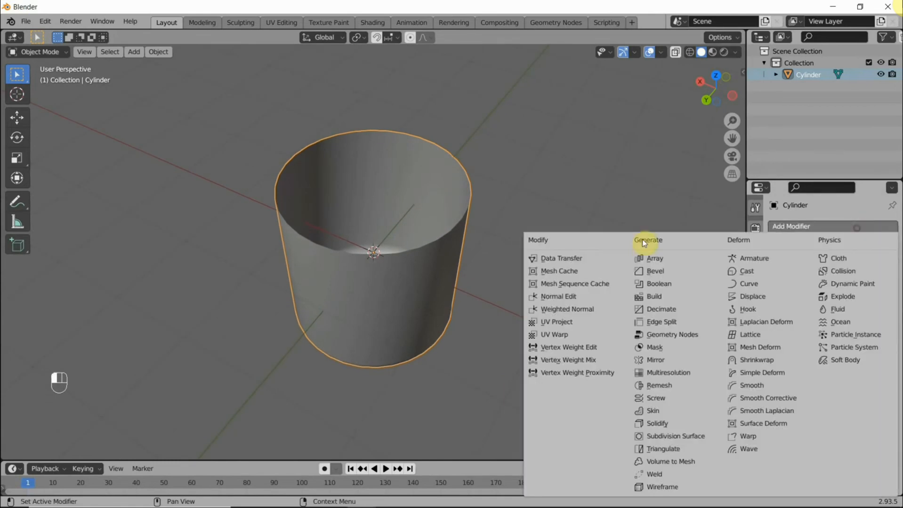
{"action": "left_click", "coordinate": [668, 428]}
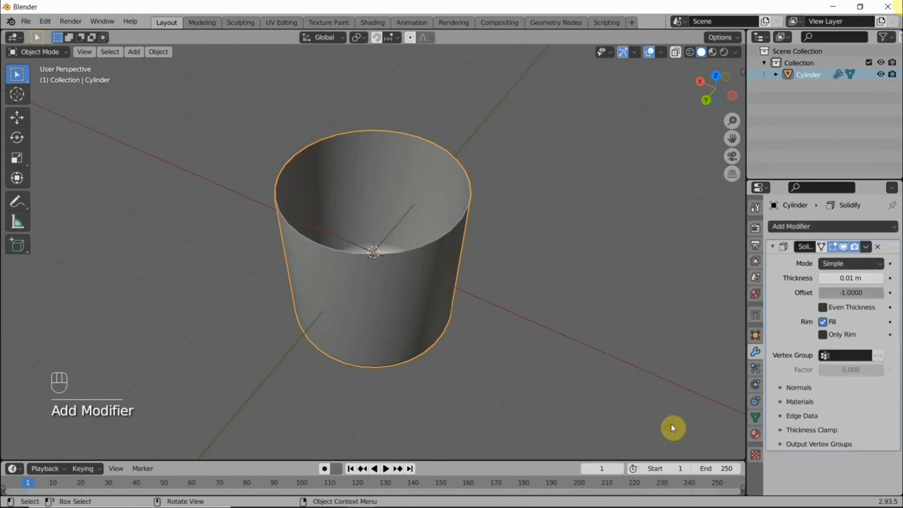
Set the Solidify modifier's thickness to 0.09 m and apply the modifier to the cup.
{"action": "middle_click_drag", "start_coordinate": [451, 217], "coordinate": [423, 274]}
{"action": "scroll", "coordinate": [326, 200], "scroll_direction": "up", "scroll_amount": 4}
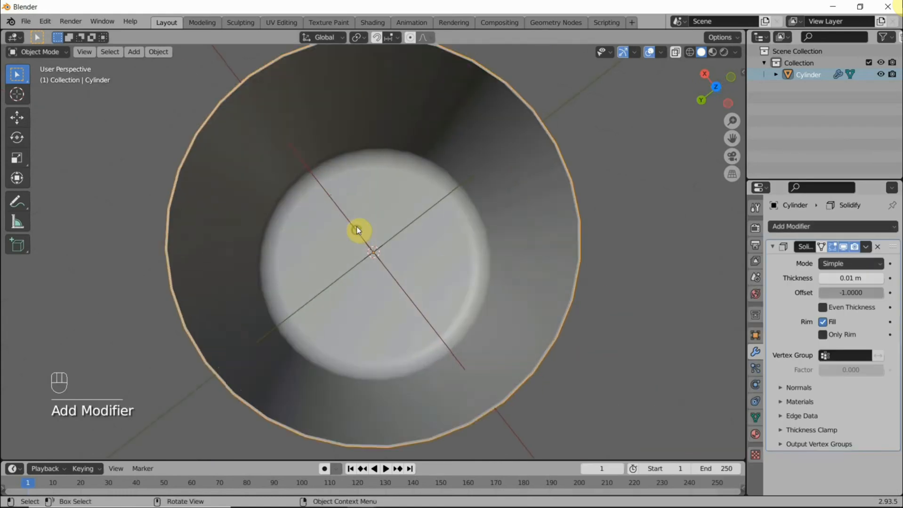
{"action": "middle_click_drag", "start_coordinate": [357, 227], "coordinate": [656, 201]}
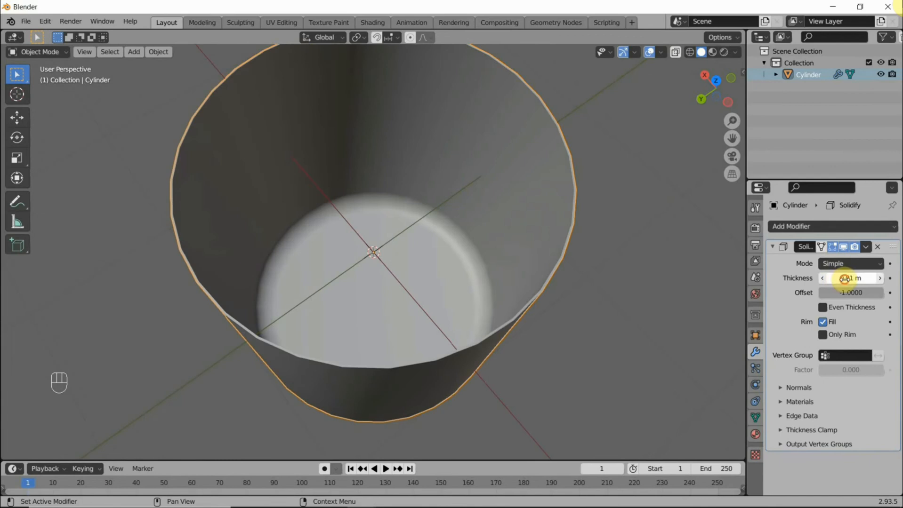
{"action": "left_click_drag", "start_coordinate": [844, 278], "coordinate": [864, 278]}
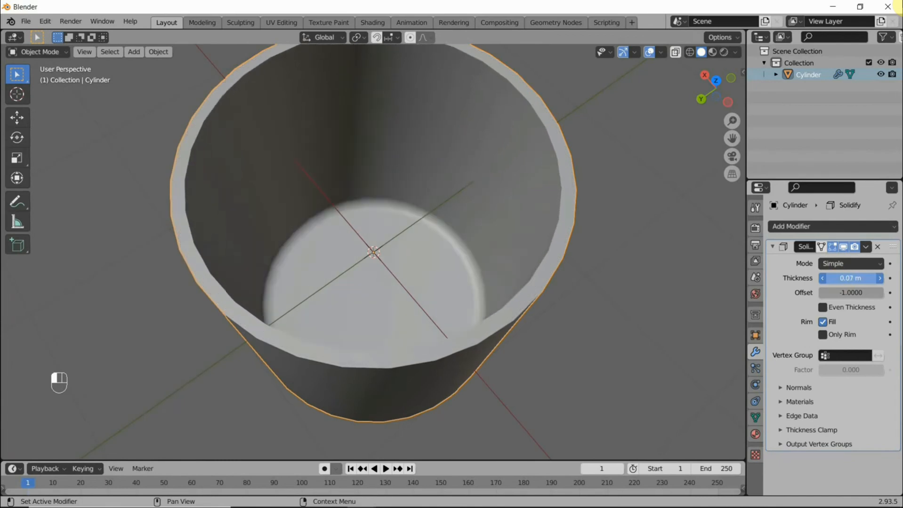
{"action": "middle_click_drag", "start_coordinate": [612, 304], "coordinate": [367, 288]}
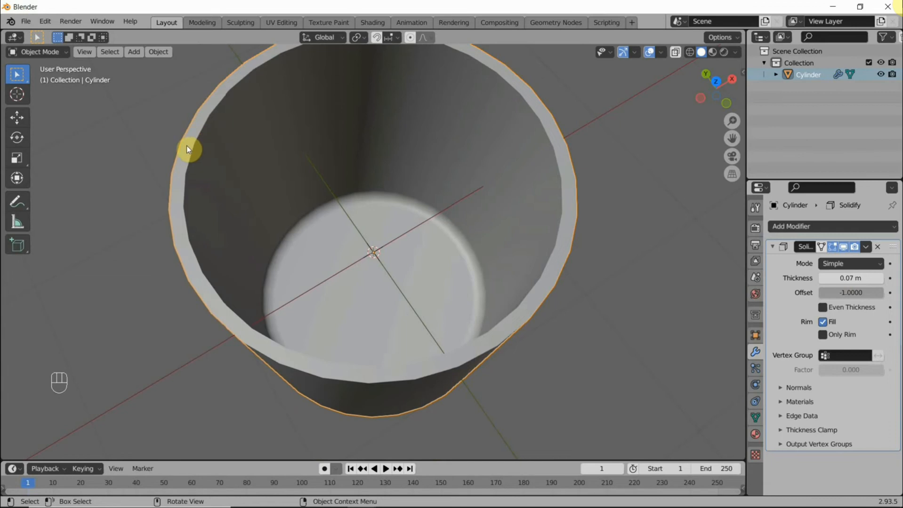
{"action": "middle_click_drag", "start_coordinate": [494, 155], "coordinate": [424, 275]}
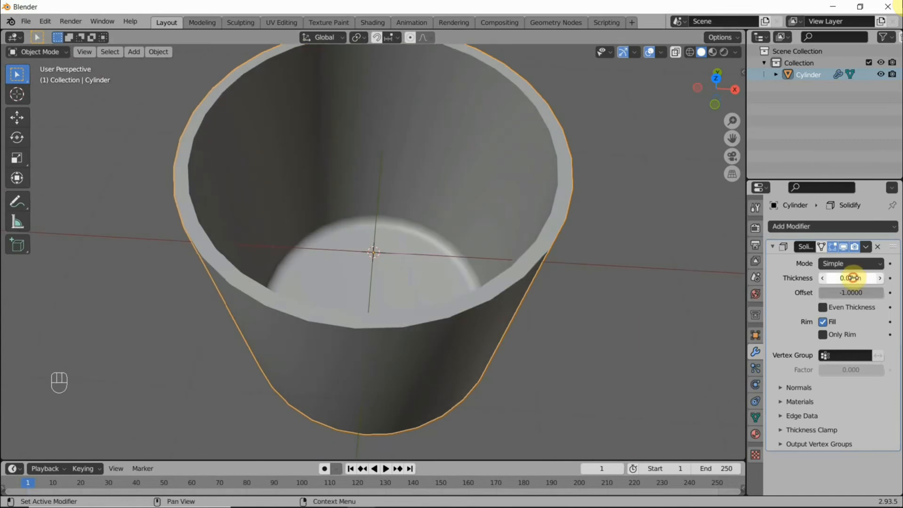
{"action": "mouse_move", "coordinate": [850, 279]}
{"action": "left_mouse_down"}
{"action": "mouse_move", "coordinate": [875, 278]}
{"action": "mouse_move", "coordinate": [856, 279]}
{"action": "left_mouse_up"}
{"action": "middle_click_drag", "start_coordinate": [659, 339], "coordinate": [440, 339]}
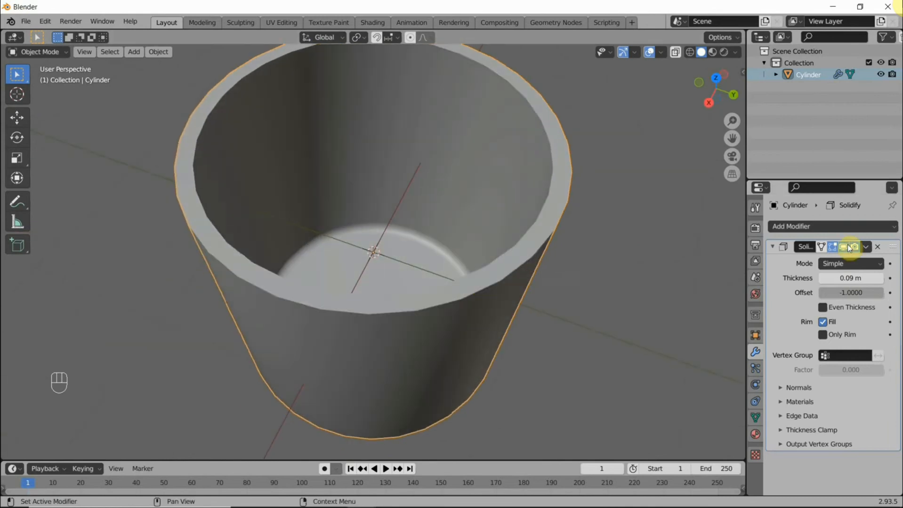
{"action": "left_click", "coordinate": [866, 246]}
{"action": "left_click", "coordinate": [828, 260]}
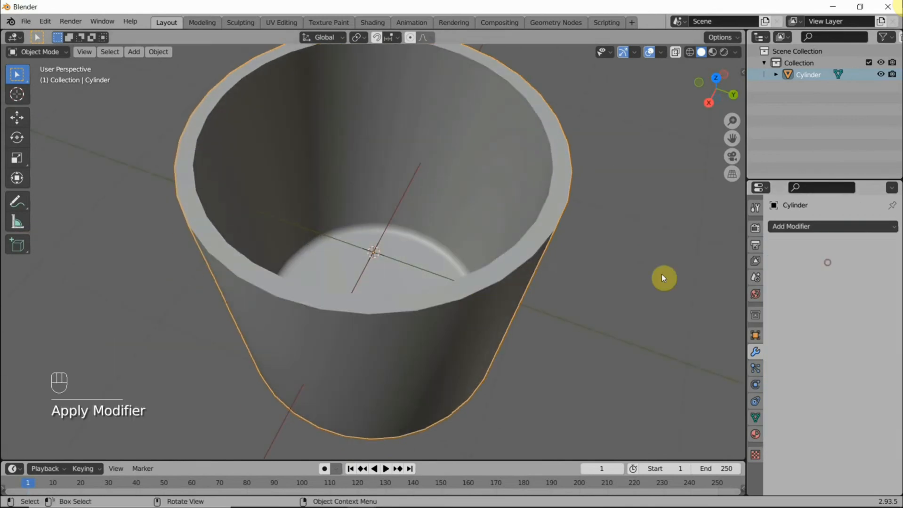
Enter Edit Mode and select the loop of faces around the cup's upper rim.
{"action": "middle_click_drag", "start_coordinate": [583, 307], "coordinate": [288, 227]}
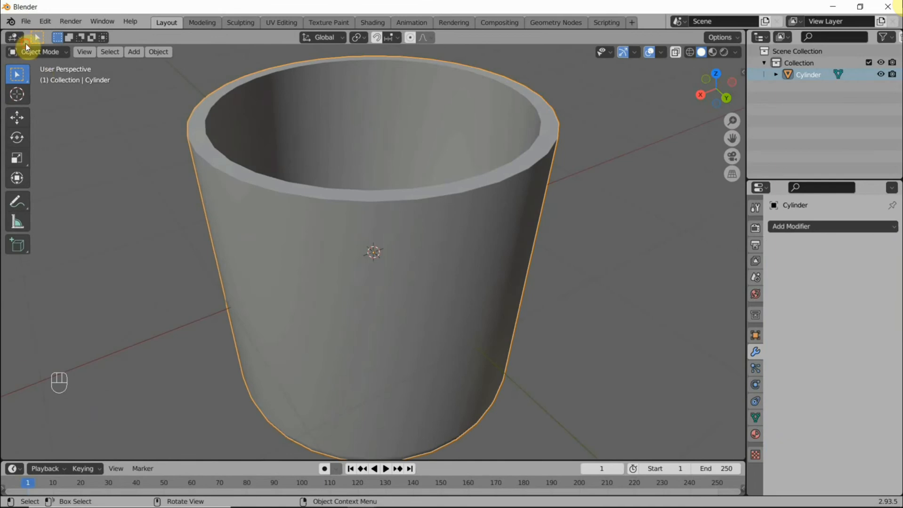
{"action": "left_click", "coordinate": [27, 47]}
{"action": "left_click", "coordinate": [37, 77]}
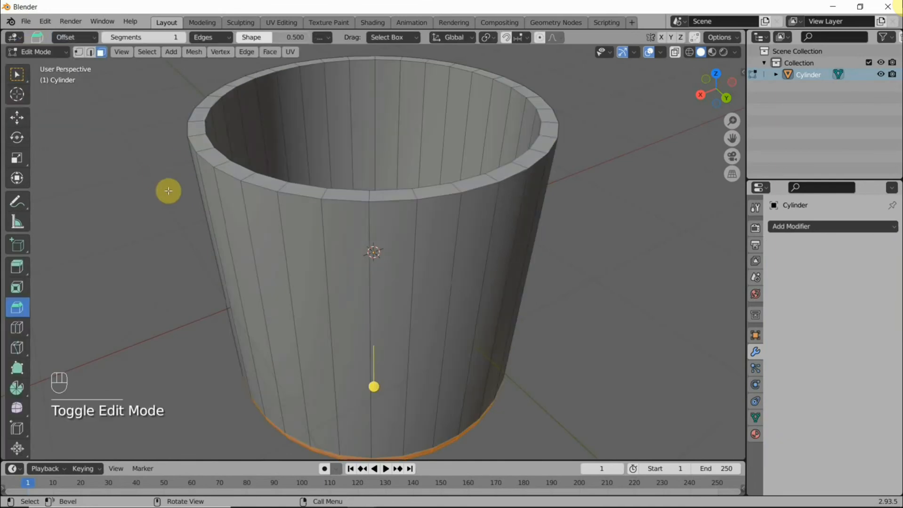
{"action": "middle_click_drag", "start_coordinate": [169, 197], "coordinate": [255, 228]}
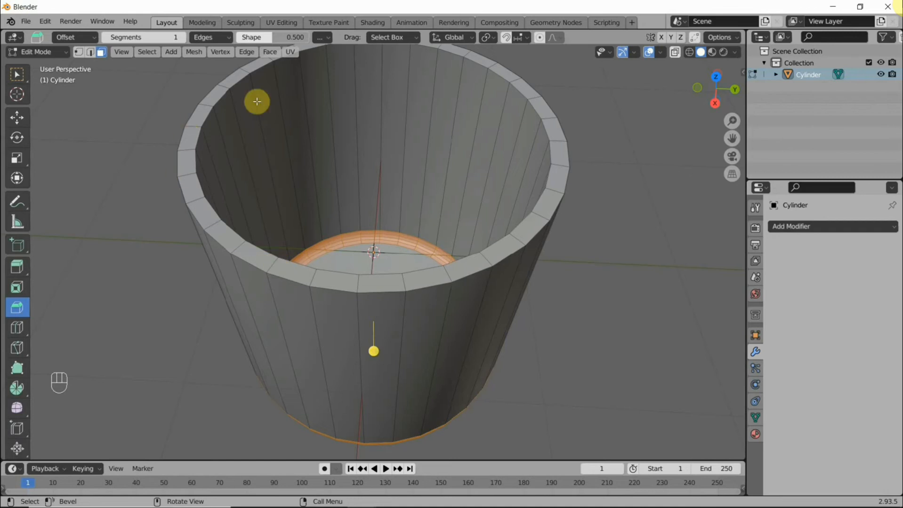
{"action": "middle_click_drag", "start_coordinate": [290, 132], "coordinate": [293, 148]}
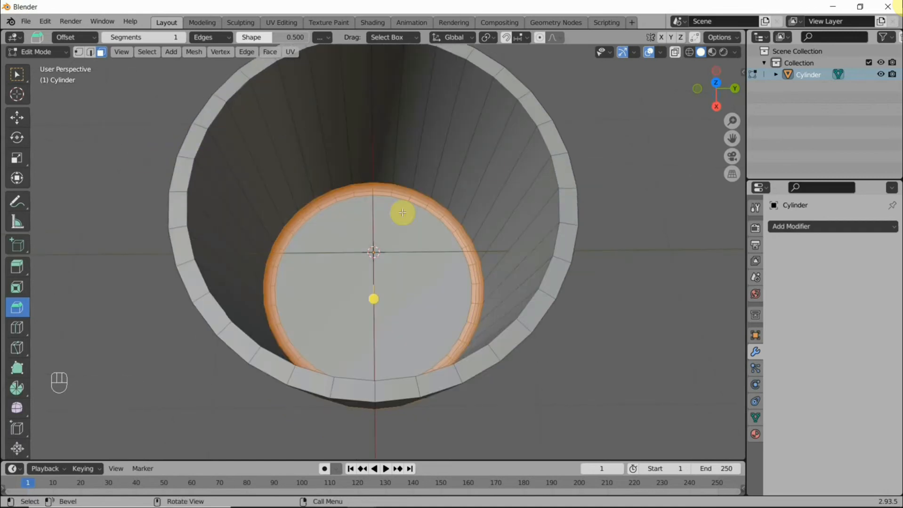
{"action": "middle_click_drag", "start_coordinate": [527, 99], "coordinate": [510, 136]}
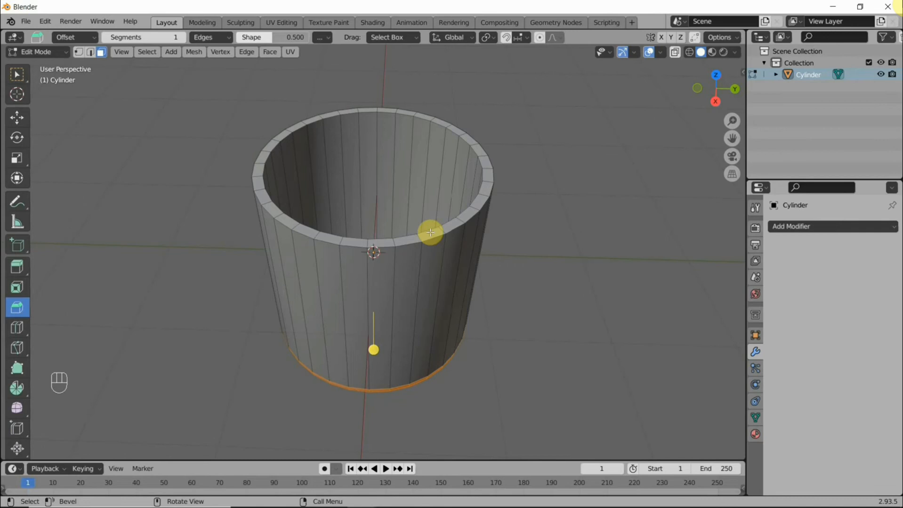
{"action": "left_click", "coordinate": [411, 239], "text": "alt"}
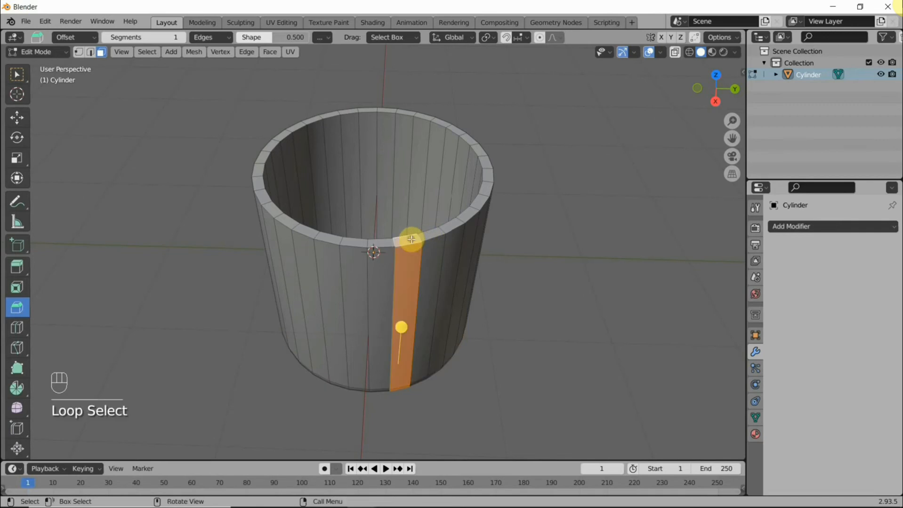
{"action": "left_click", "coordinate": [394, 241], "text": "alt"}
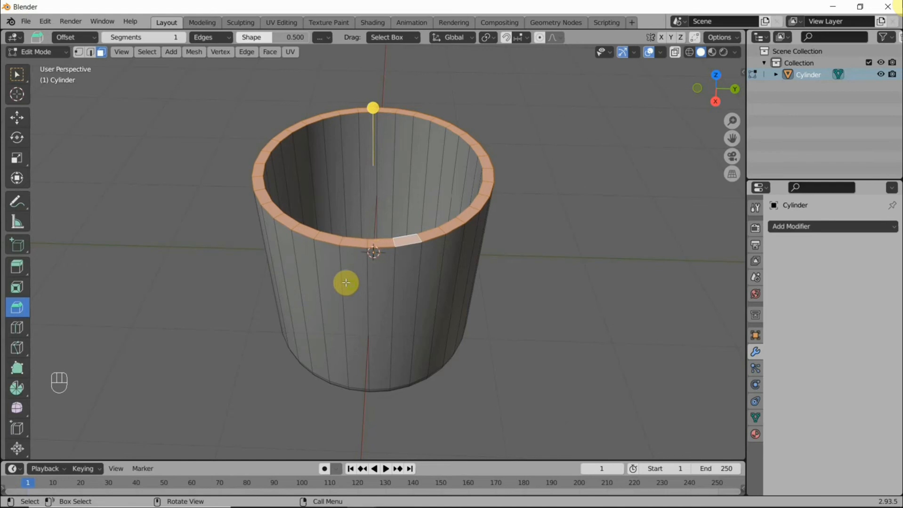
Bevel the edges of the upper rim faces with 4 segments and a width of about 0.0356 m.
{"action": "middle_click_drag", "start_coordinate": [346, 282], "coordinate": [187, 349]}
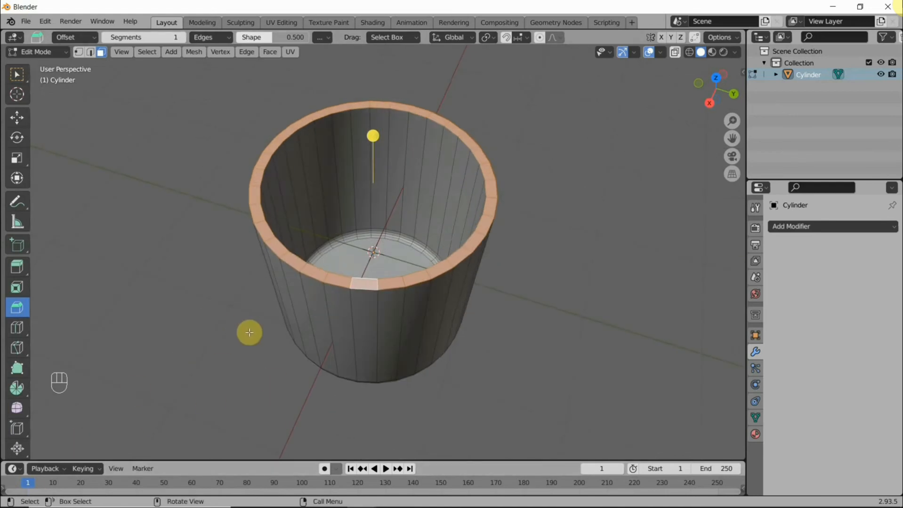
{"action": "key", "text": "ctrl+b"}
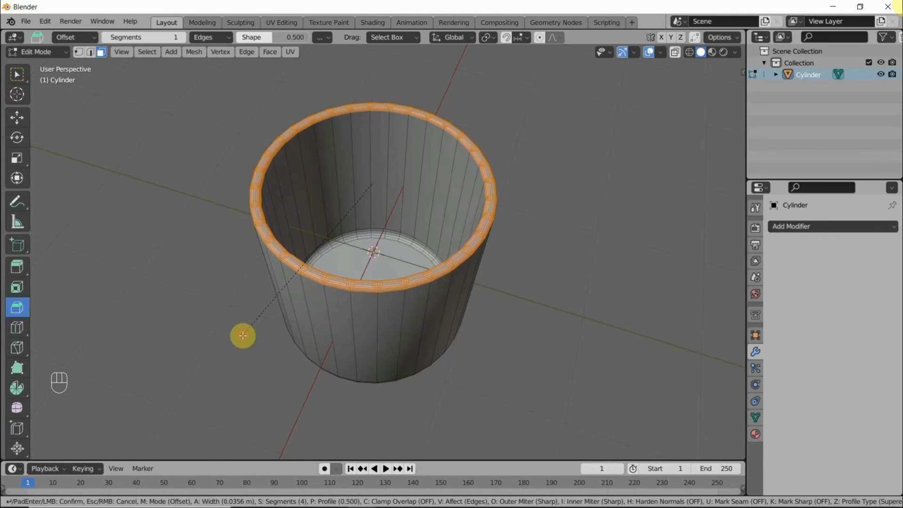
{"action": "left_click", "coordinate": [242, 336]}
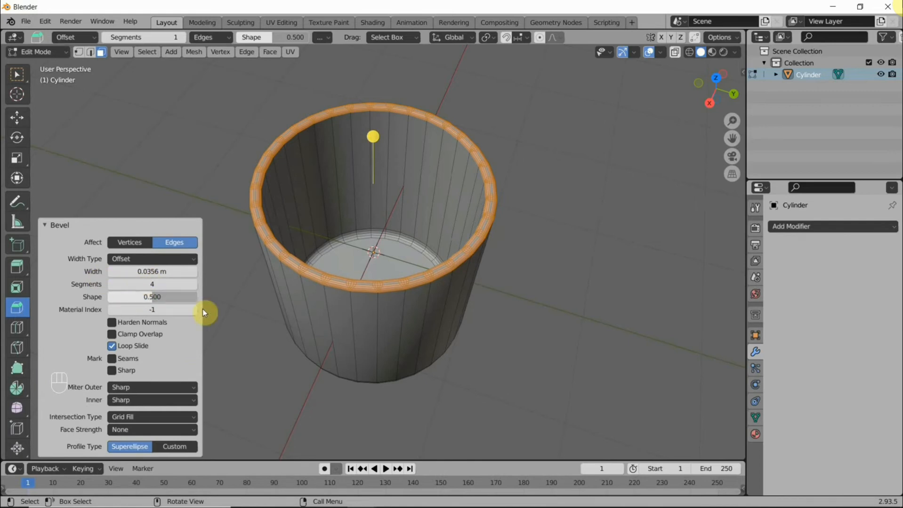
{"action": "middle_click_drag", "start_coordinate": [322, 389], "coordinate": [411, 256]}
{"action": "middle_click_drag", "start_coordinate": [315, 262], "coordinate": [302, 361]}
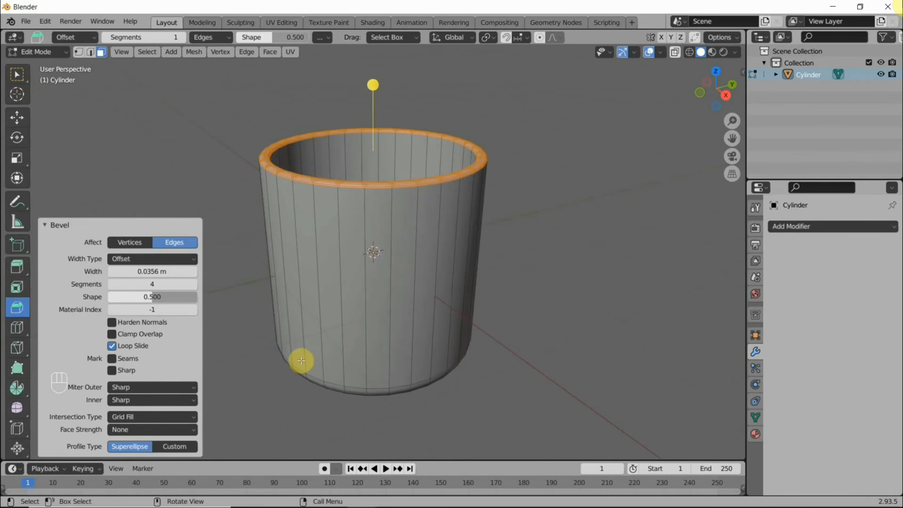
{"action": "left_click", "coordinate": [43, 224]}
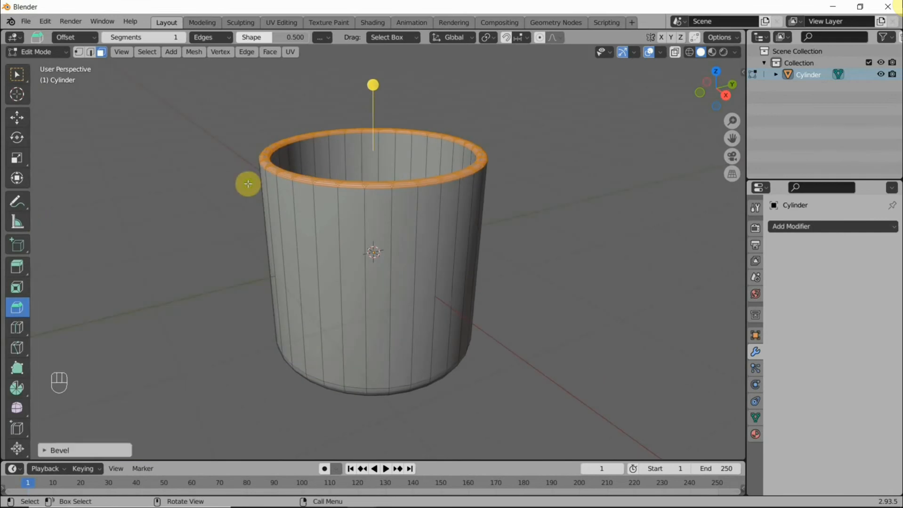
Return the cup to Object Mode and inspect the smooth-shaded rim up close.
{"action": "middle_click_drag", "start_coordinate": [248, 183], "coordinate": [277, 195]}
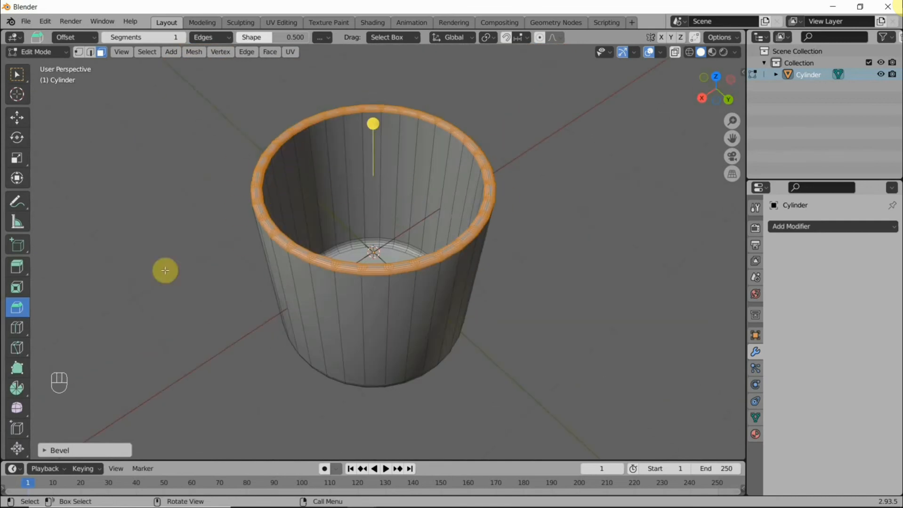
{"action": "left_click", "coordinate": [19, 51]}
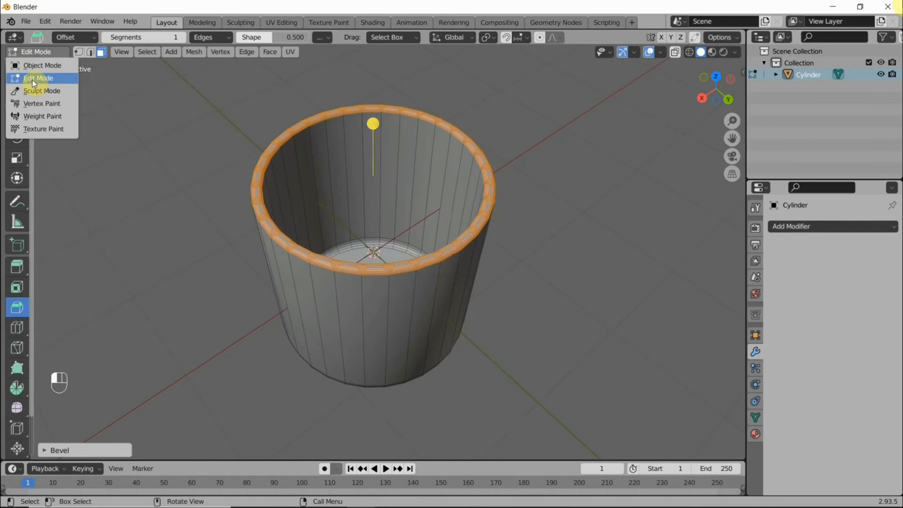
{"action": "key", "text": "Tab"}
{"action": "middle_click_drag", "start_coordinate": [442, 231], "coordinate": [359, 251]}
{"action": "scroll", "coordinate": [360, 251], "scroll_direction": "up", "scroll_amount": 5}
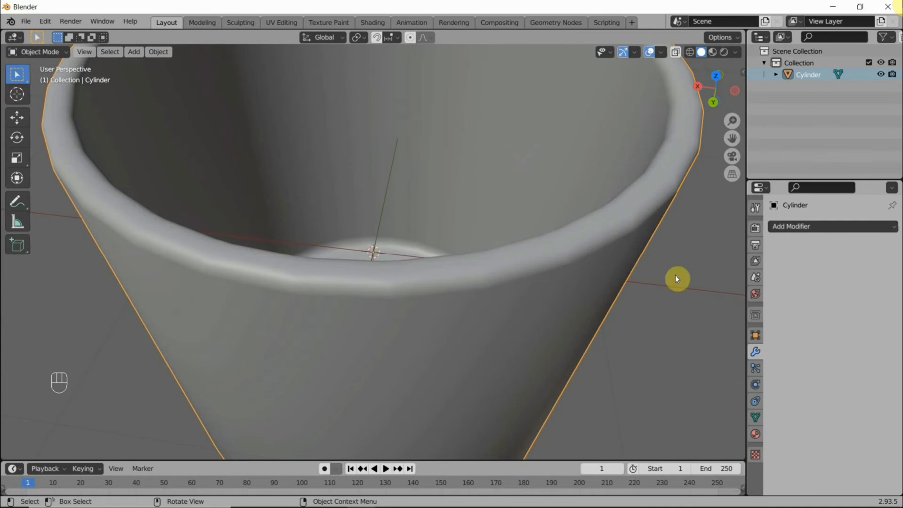
Try to smooth the cup with a Subdivision Surface modifier at viewport level 4.
{"action": "left_click", "coordinate": [787, 230]}
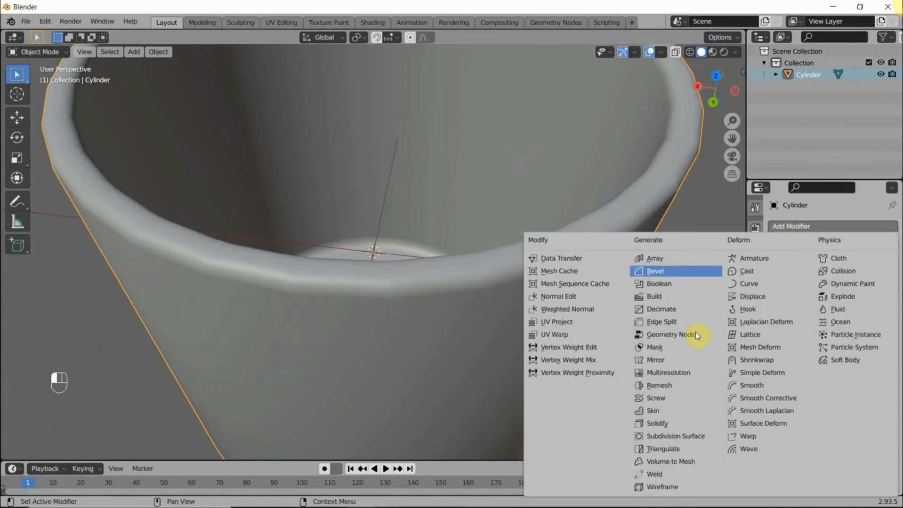
{"action": "left_click", "coordinate": [679, 436]}
{"action": "scroll", "coordinate": [644, 396], "scroll_direction": "down", "scroll_amount": 5}
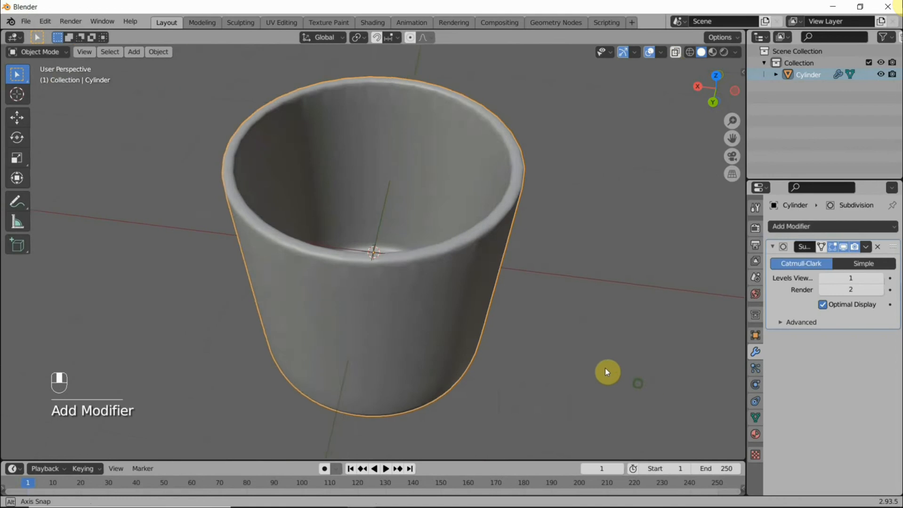
{"action": "middle_click_drag", "start_coordinate": [605, 372], "coordinate": [536, 395]}
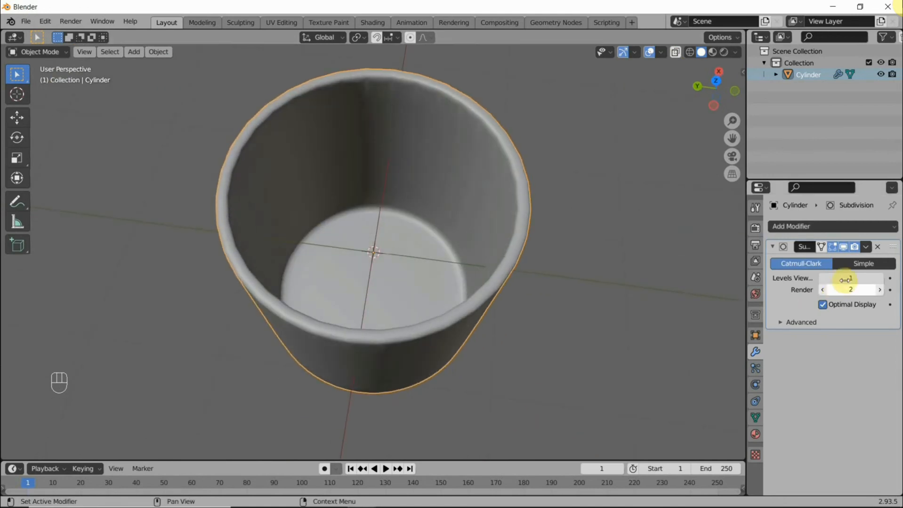
{"action": "left_click_drag", "start_coordinate": [847, 279], "coordinate": [850, 279]}
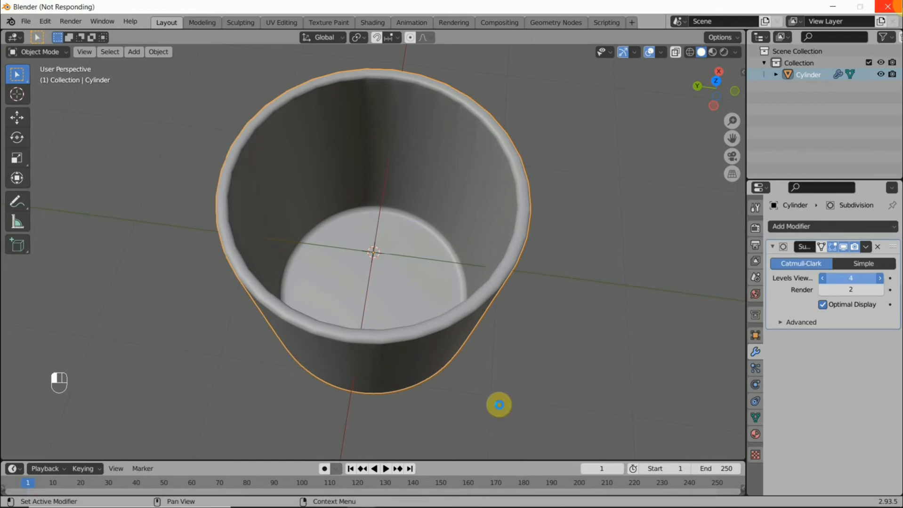
{"action": "left_click", "coordinate": [490, 503]}
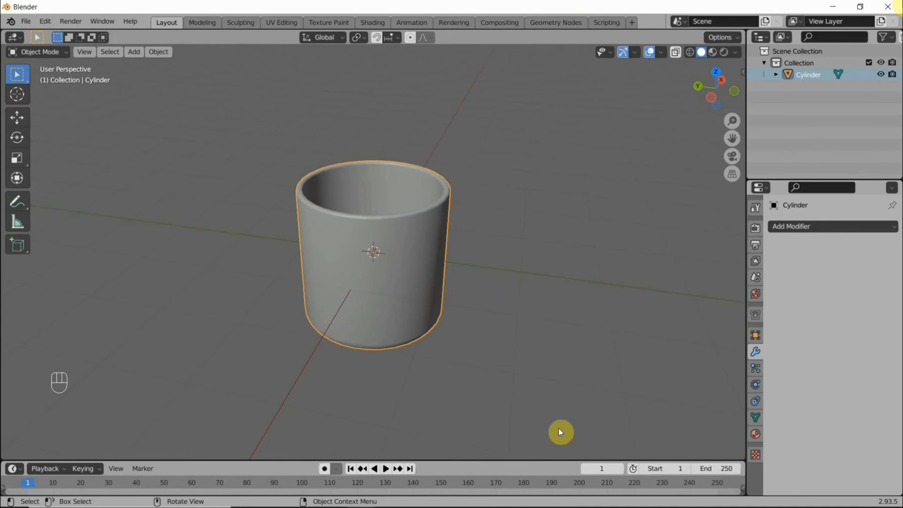
Enter Edit Mode and select two adjacent vertical faces on the cup's outer wall, adding the second with Select Circle.
{"action": "middle_click_drag", "start_coordinate": [561, 429], "coordinate": [313, 4]}
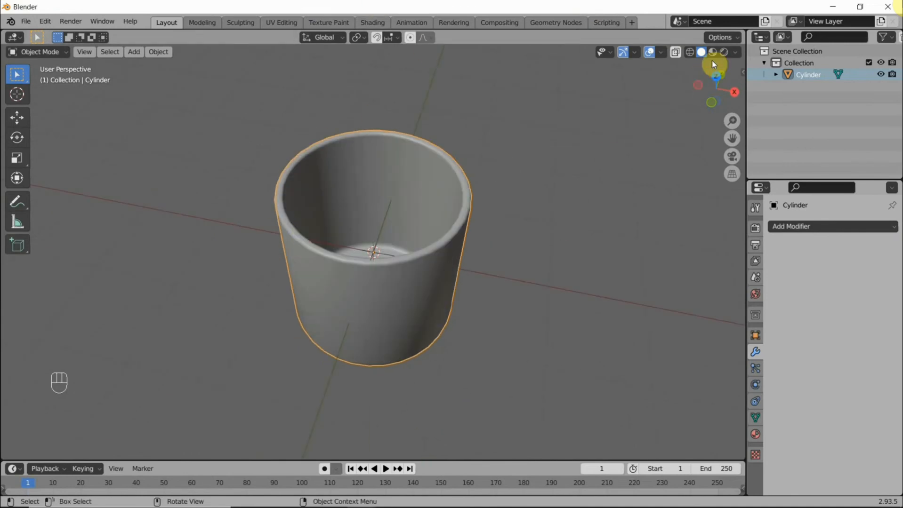
{"action": "middle_click_drag", "start_coordinate": [320, 258], "coordinate": [369, 270]}
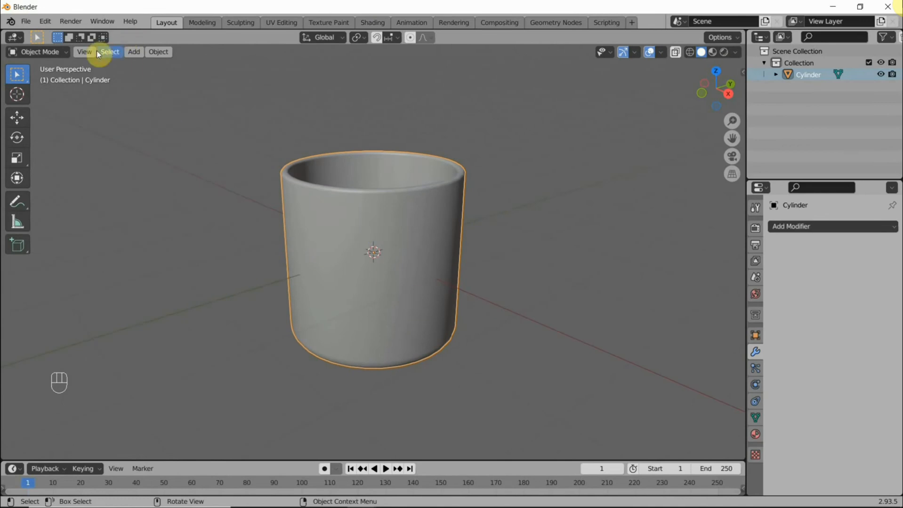
{"action": "key", "text": "Tab"}
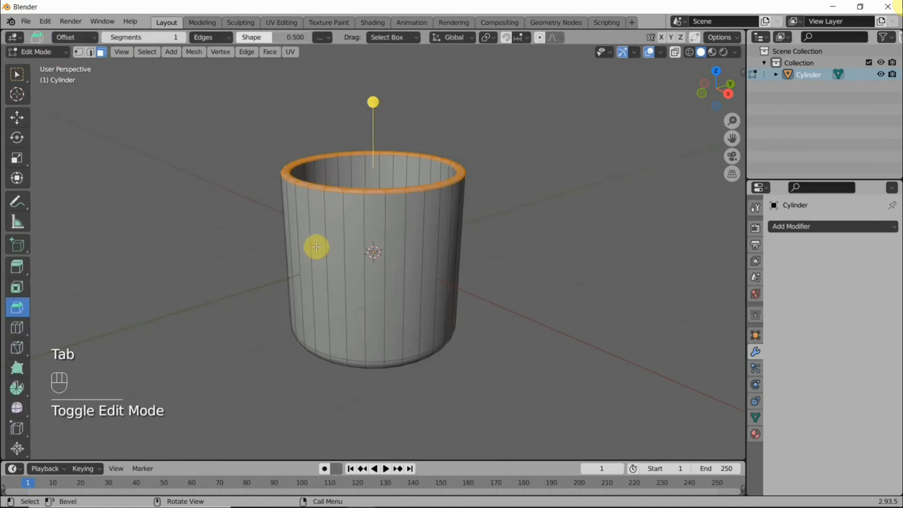
{"action": "middle_click_drag", "start_coordinate": [316, 247], "coordinate": [282, 264]}
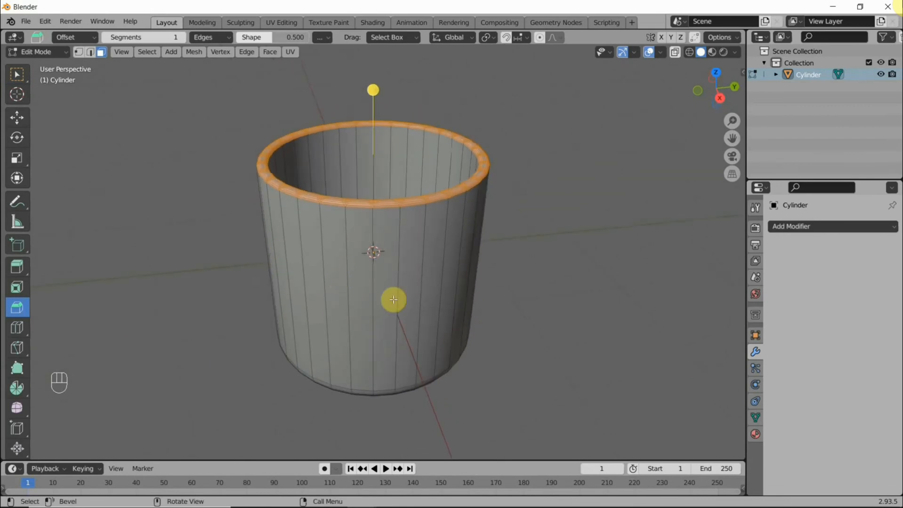
{"action": "left_click", "coordinate": [384, 306]}
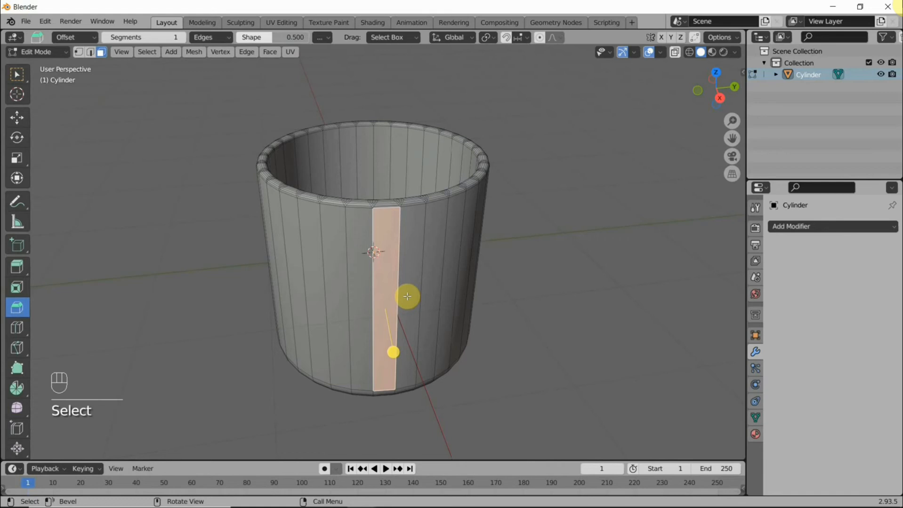
{"action": "left_click", "coordinate": [17, 75]}
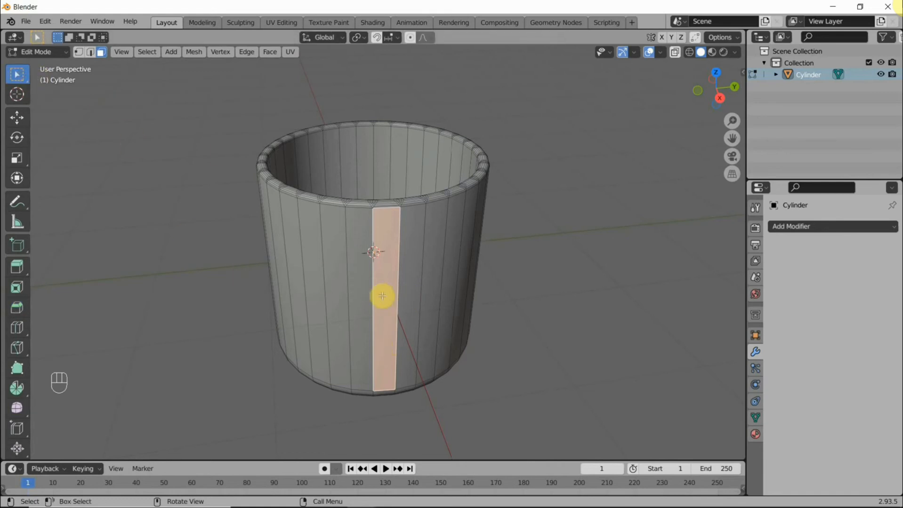
{"action": "key", "text": "w"}
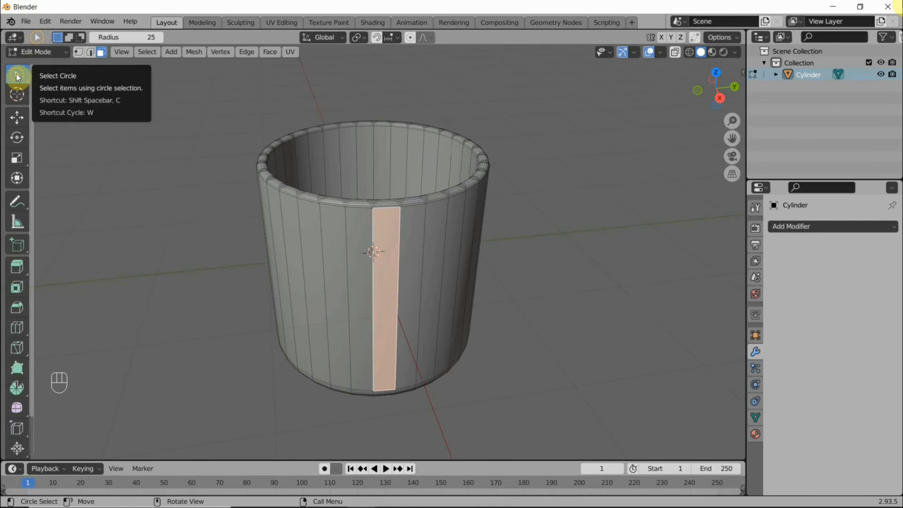
{"action": "left_click", "coordinate": [401, 300]}
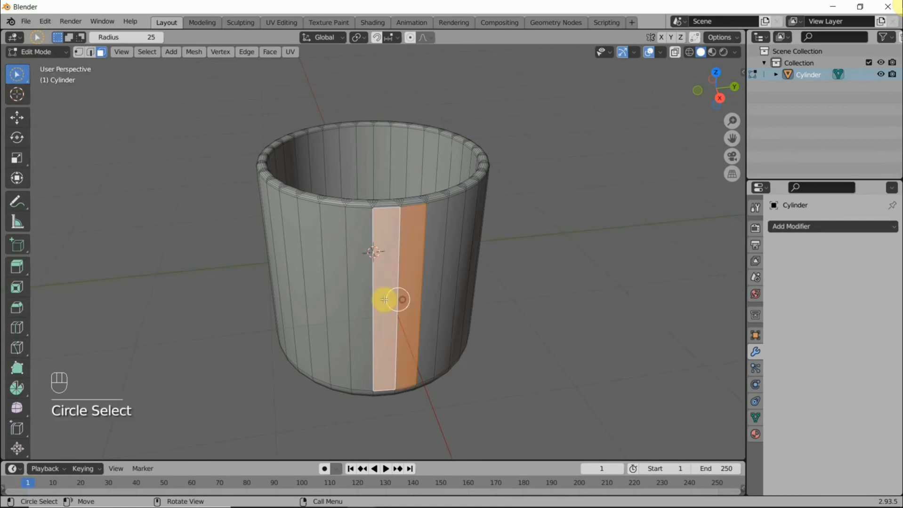
{"action": "middle_click_drag", "start_coordinate": [460, 258], "coordinate": [334, 176]}
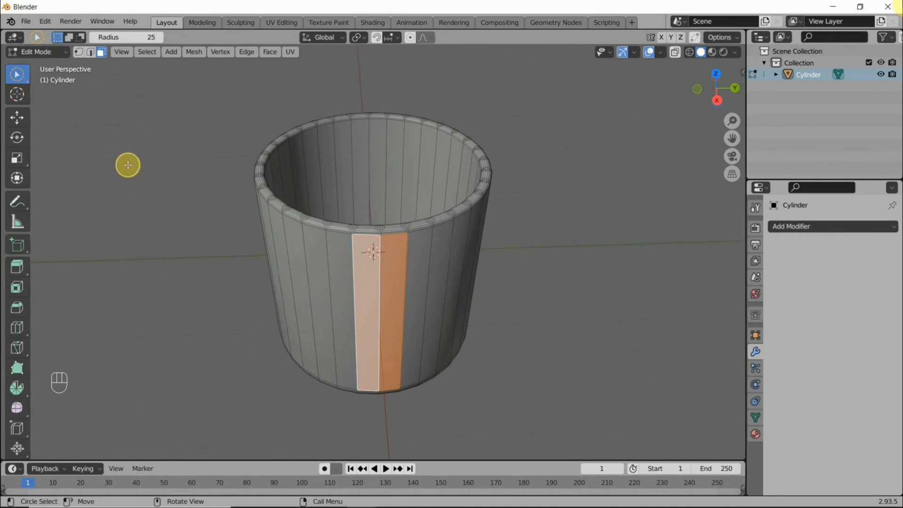
Switch the active selection tool back to Select Box.
{"action": "key", "text": "w"}
{"action": "key", "text": "w"}
{"action": "key", "text": "w"}
{"action": "key", "text": "w"}
{"action": "key", "text": "w"}
{"action": "key", "text": "w"}
{"action": "key", "text": "w"}
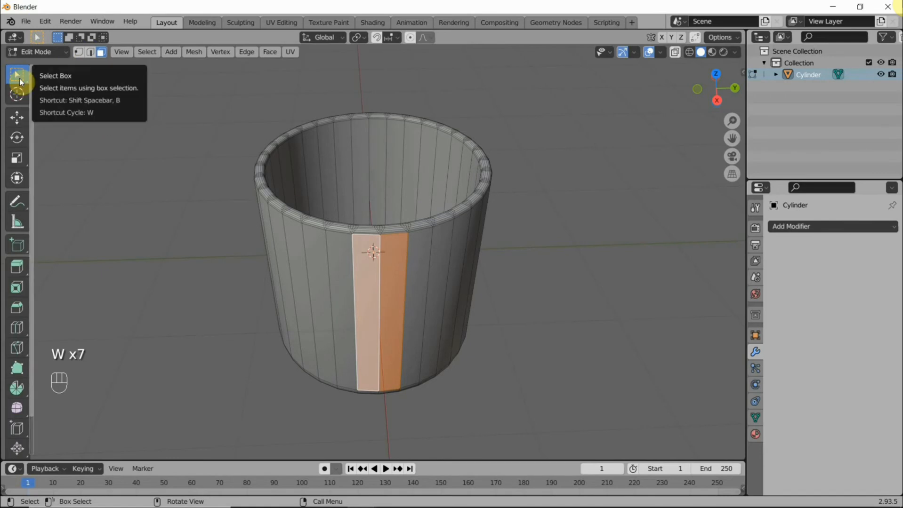
Snap the 3D cursor to the two selected wall faces.
{"action": "middle_click_drag", "start_coordinate": [250, 303], "coordinate": [316, 272]}
{"action": "key", "text": "shift"}
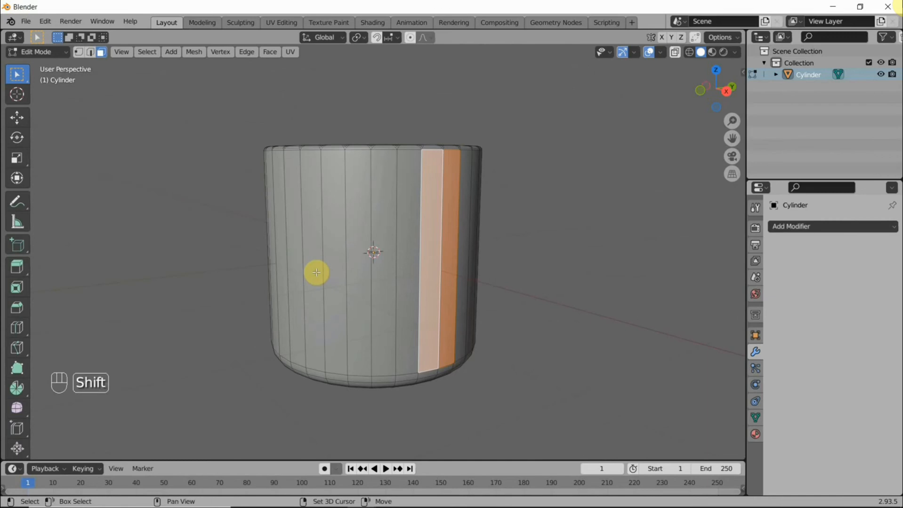
{"action": "key", "text": "shift+s"}
{"action": "key", "text": "shift+s"}
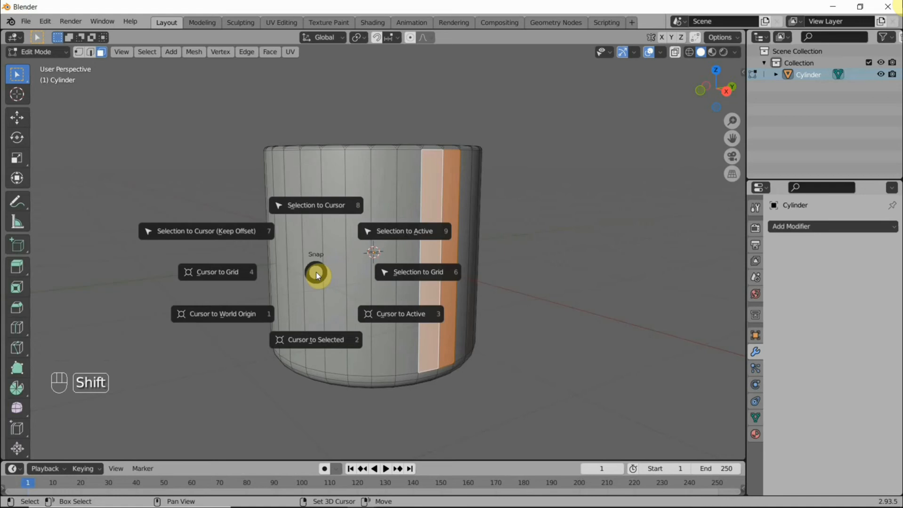
{"action": "key", "text": "2"}
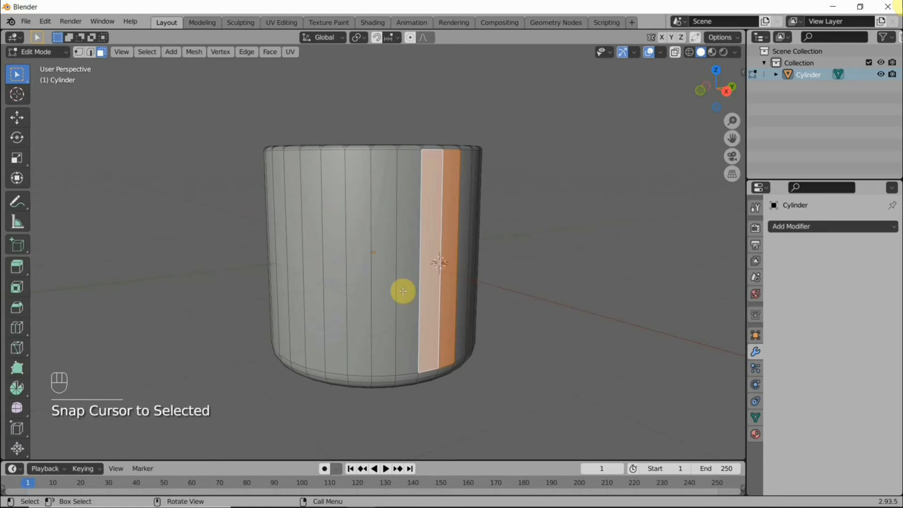
Add a cylinder mesh at the 3D cursor on the cup's outer wall.
{"action": "middle_click_drag", "start_coordinate": [403, 293], "coordinate": [359, 298]}
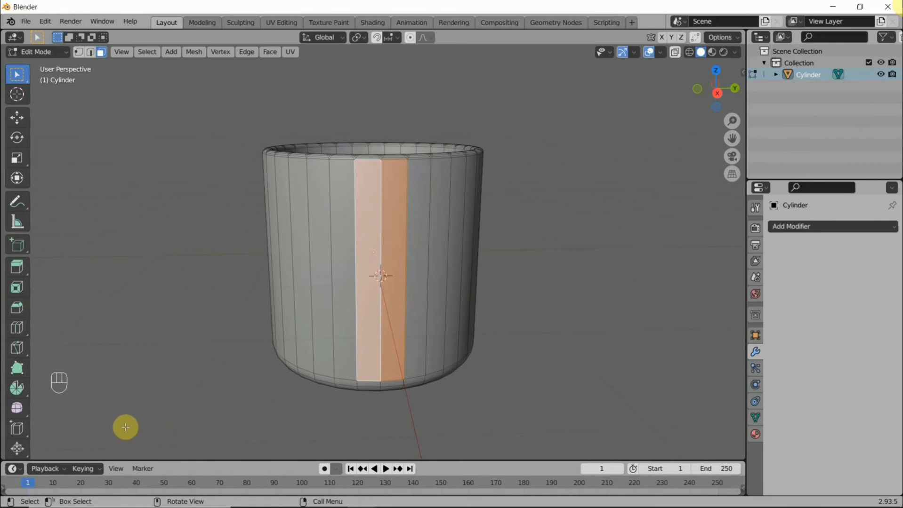
{"action": "middle_click_drag", "start_coordinate": [393, 364], "coordinate": [455, 377]}
{"action": "key", "text": "shift+a"}
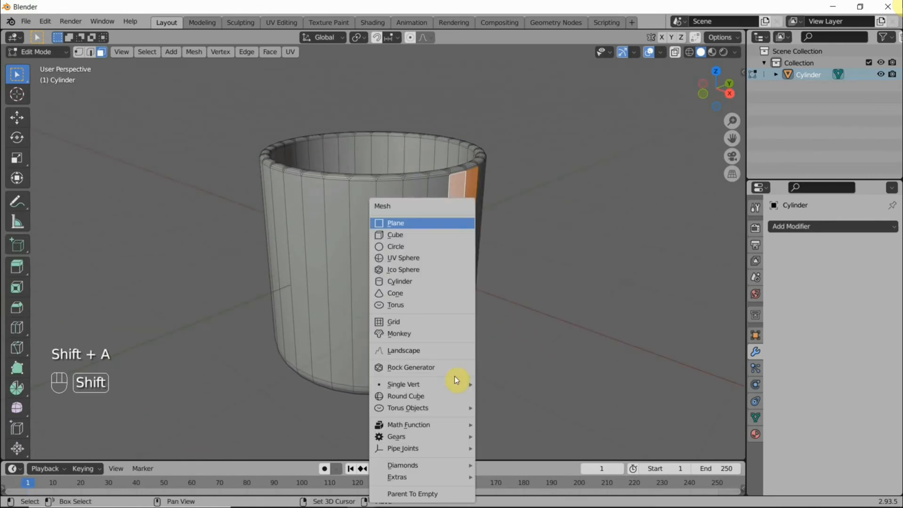
{"action": "left_click", "coordinate": [406, 281]}
{"action": "middle_click_drag", "start_coordinate": [513, 360], "coordinate": [285, 282]}
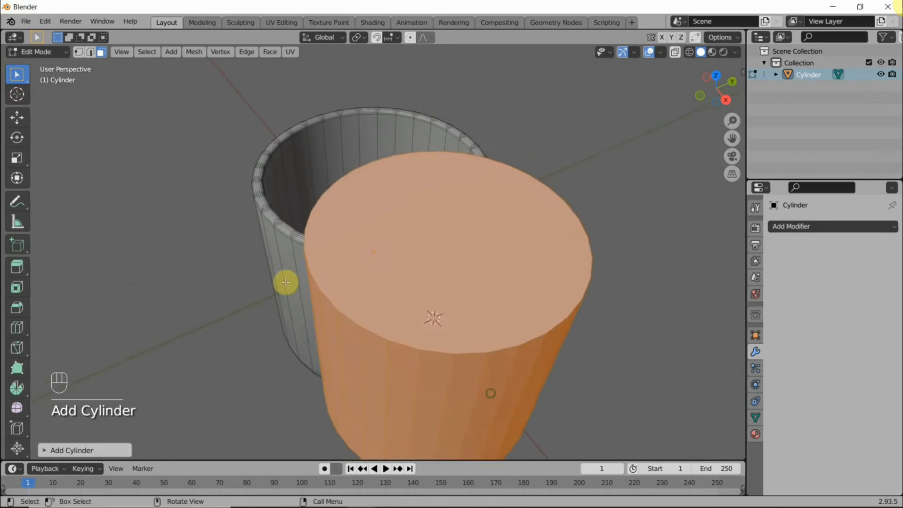
{"action": "scroll", "coordinate": [617, 235], "scroll_direction": "down", "scroll_amount": 4}
{"action": "middle_click_drag", "start_coordinate": [589, 241], "coordinate": [572, 235]}
{"action": "scroll", "coordinate": [377, 177], "scroll_direction": "up", "scroll_amount": 2}
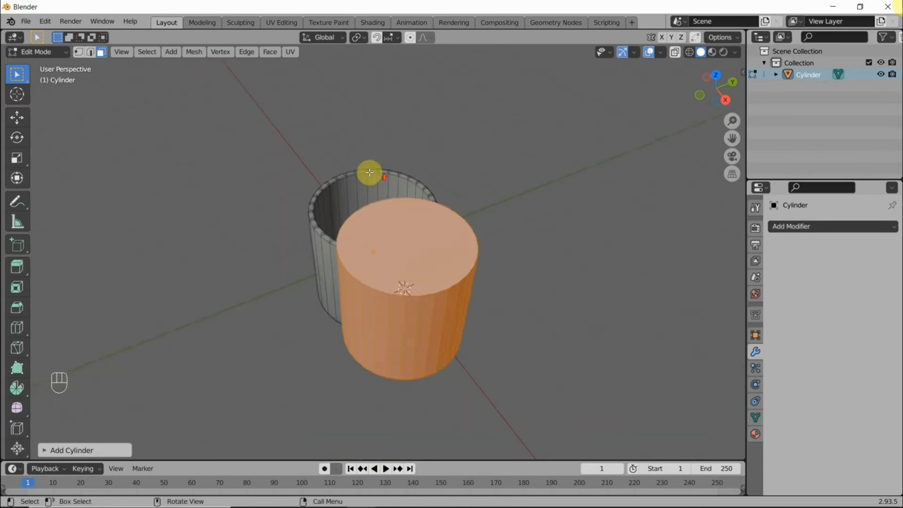
{"action": "middle_click_drag", "start_coordinate": [455, 250], "coordinate": [425, 239]}
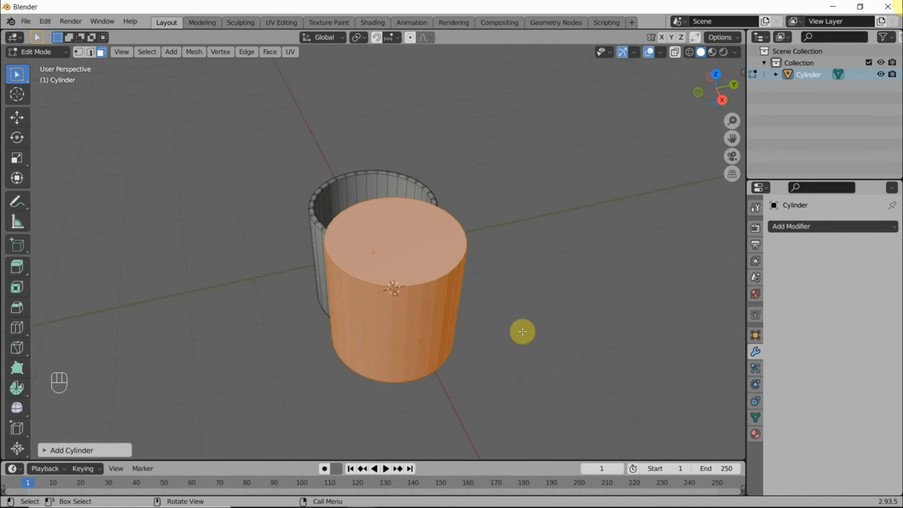
Scale the new cylinder down uniformly to a small stub, slightly narrower than two wall faces.
{"action": "key", "text": "s"}
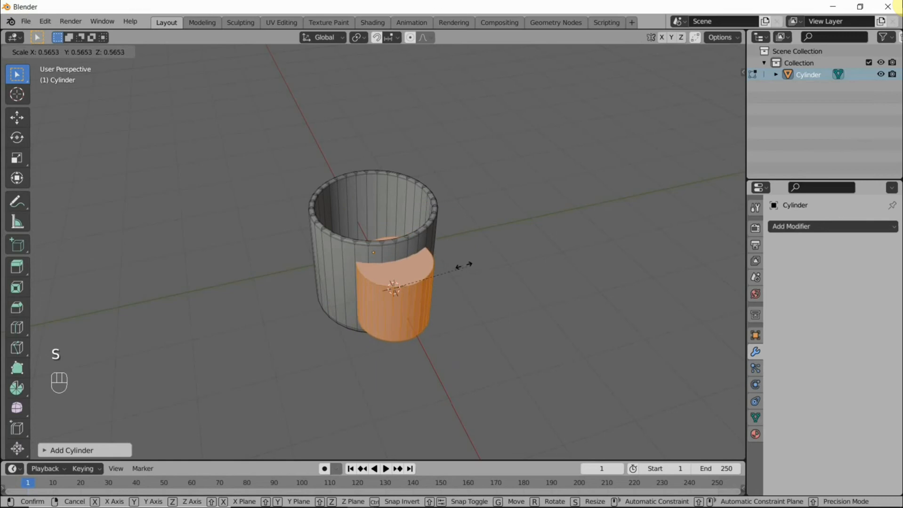
{"action": "left_click", "coordinate": [408, 277]}
{"action": "scroll", "coordinate": [397, 279], "scroll_direction": "up", "scroll_amount": 8}
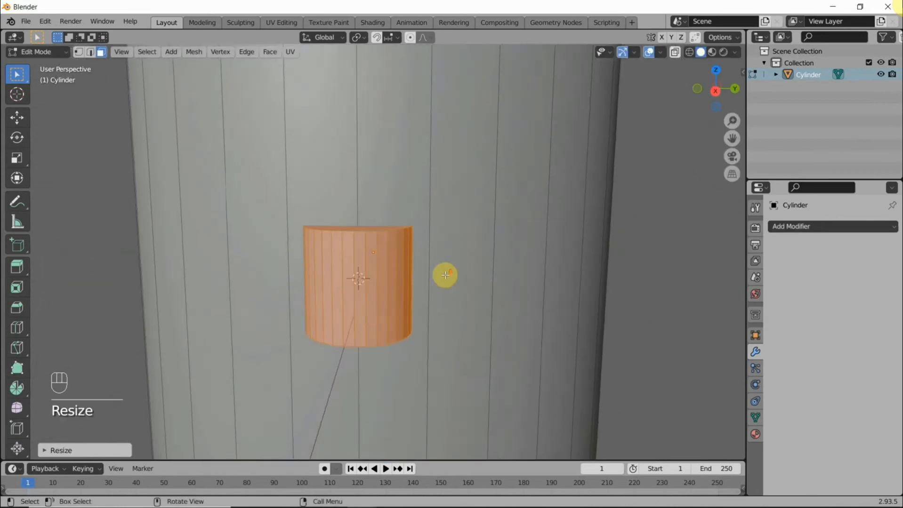
{"action": "scroll", "coordinate": [445, 275], "scroll_direction": "down", "scroll_amount": 5}
Move the small cylinder down about 0.594 m along the global Z axis, near the cup's base.
{"action": "middle_click_drag", "start_coordinate": [464, 278], "coordinate": [482, 264]}
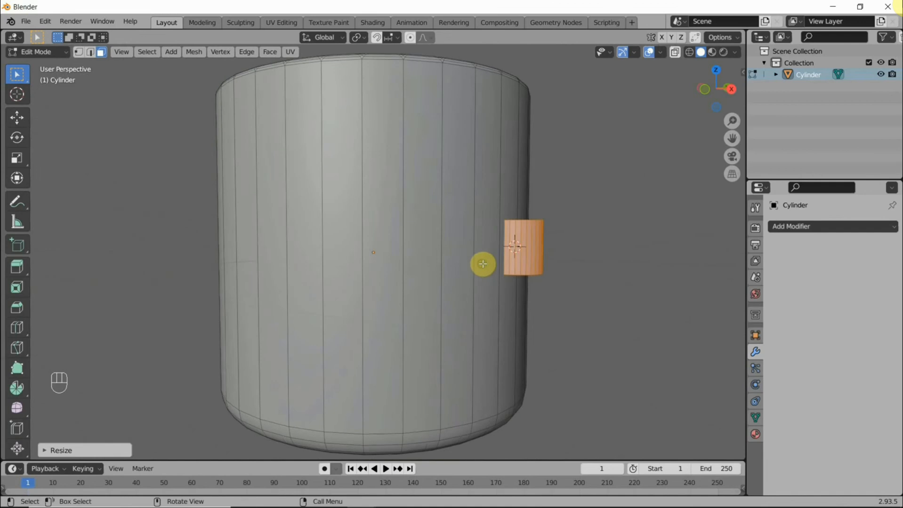
{"action": "key", "text": "g"}
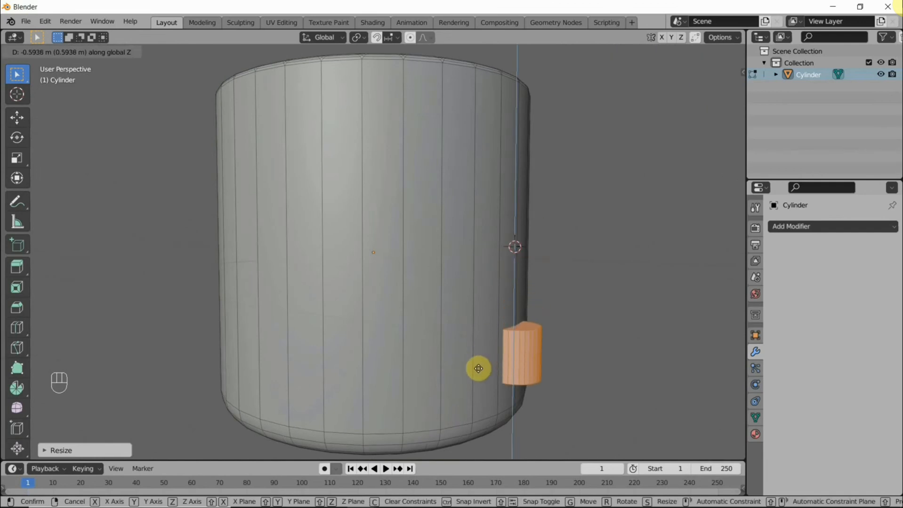
{"action": "left_click", "coordinate": [478, 369]}
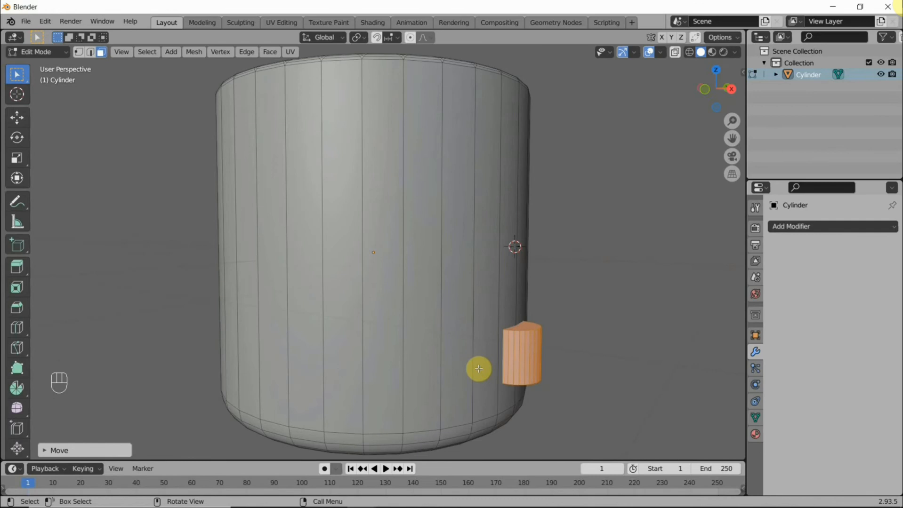
Rotate the small cylinder 90° about the global Y axis.
{"action": "mouse_move", "coordinate": [481, 369]}
{"action": "middle_mouse_down"}
{"action": "mouse_move", "coordinate": [459, 365]}
{"action": "mouse_move", "coordinate": [484, 375]}
{"action": "middle_mouse_up"}
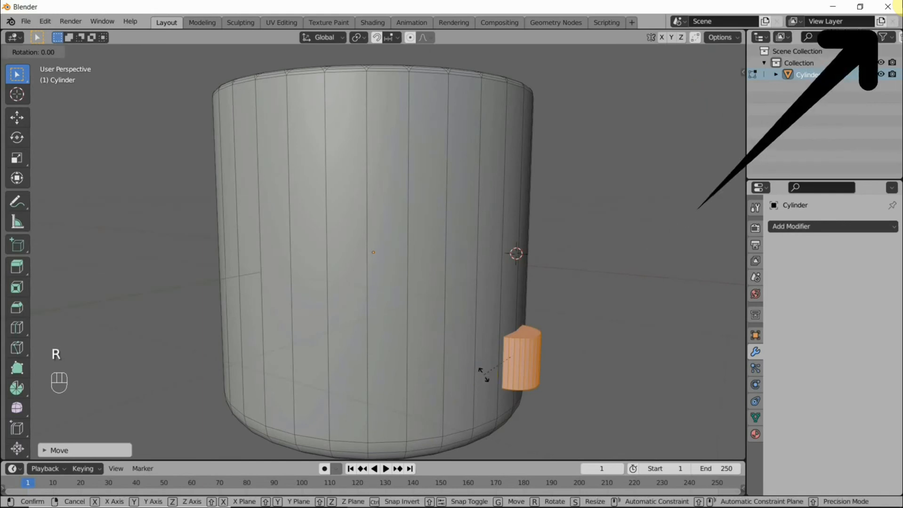
{"action": "type", "text": "y90"}
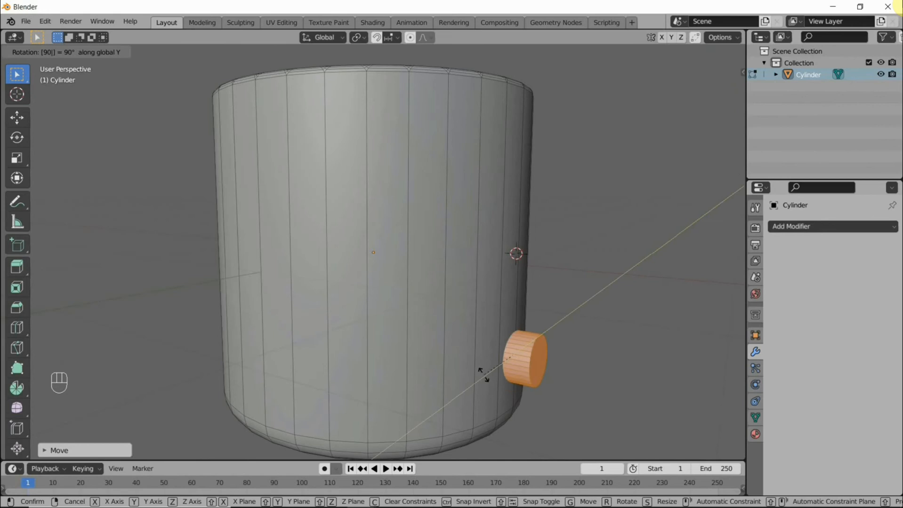
{"action": "left_click", "coordinate": [484, 375]}
Move the small cylinder slightly outward along the global X axis so it clears the cup's interior.
{"action": "middle_click_drag", "start_coordinate": [526, 395], "coordinate": [484, 351]}
{"action": "key", "text": "g"}
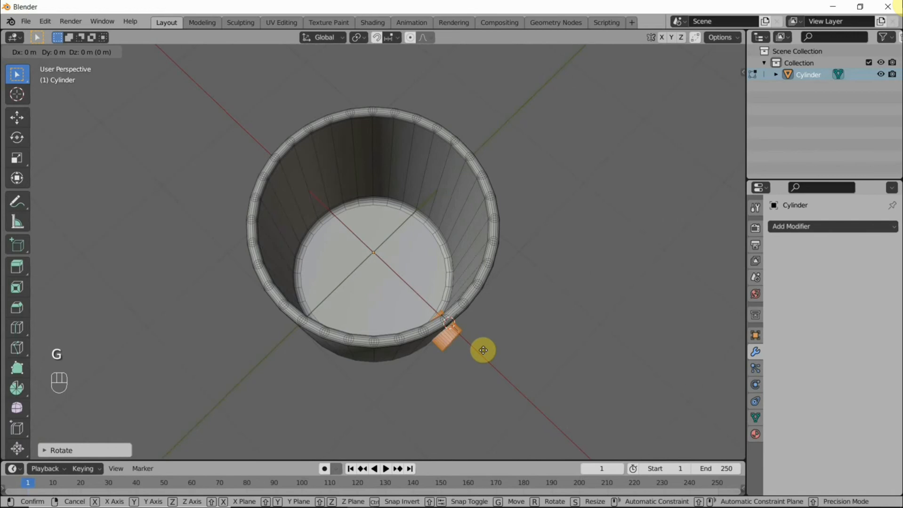
{"action": "key", "text": "x"}
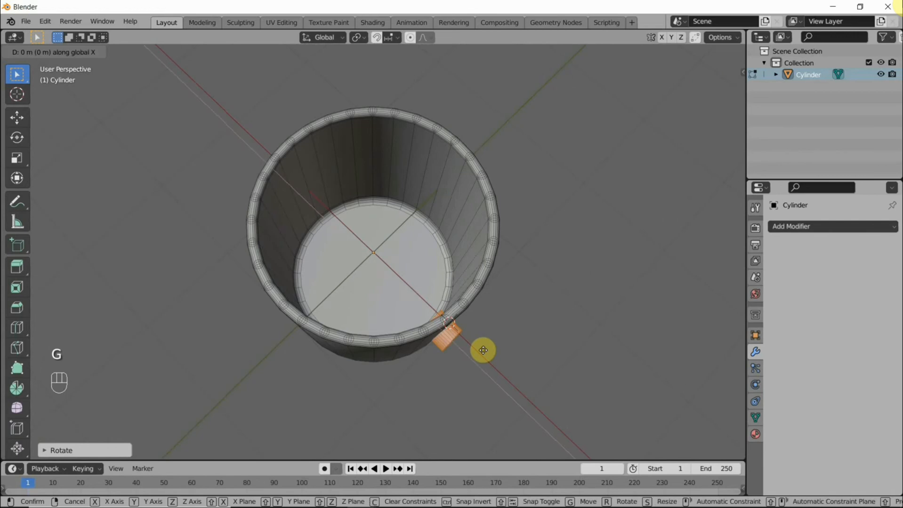
{"action": "left_click", "coordinate": [488, 351]}
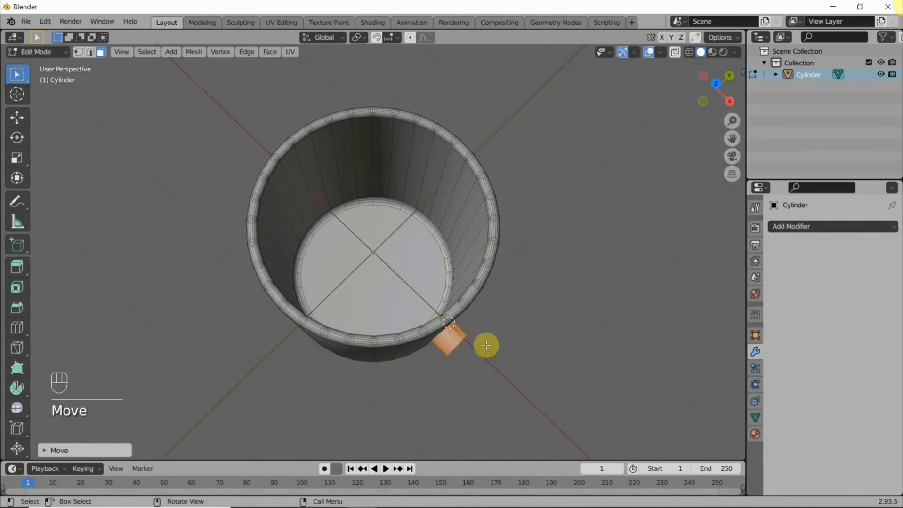
Select the outer end face of the small cylinder on the cup's side.
{"action": "middle_click_drag", "start_coordinate": [486, 345], "coordinate": [542, 286]}
{"action": "scroll", "coordinate": [542, 286], "scroll_direction": "down", "scroll_amount": 3}
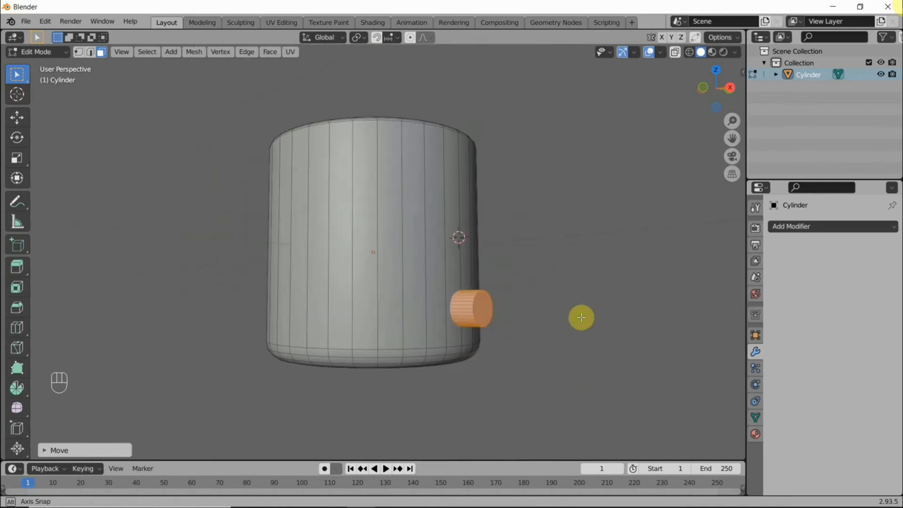
{"action": "middle_click_drag", "start_coordinate": [581, 317], "coordinate": [605, 323]}
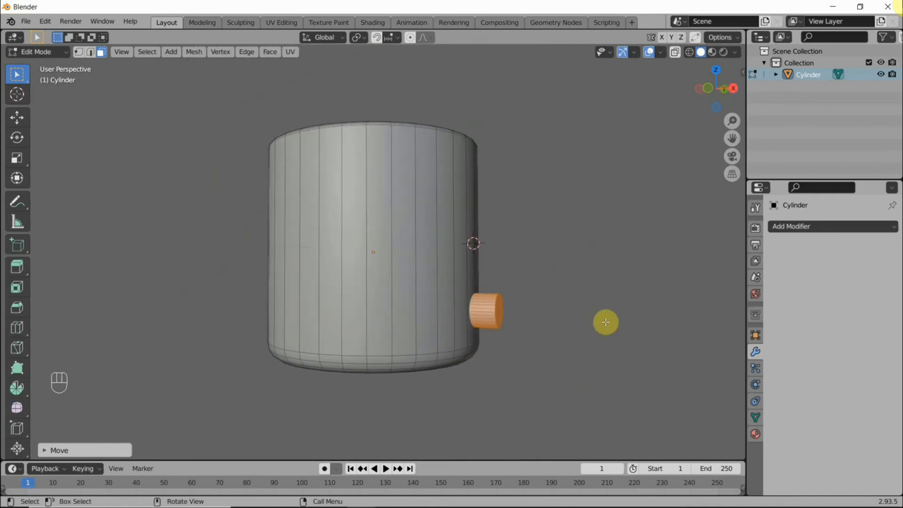
{"action": "left_click", "coordinate": [500, 311]}
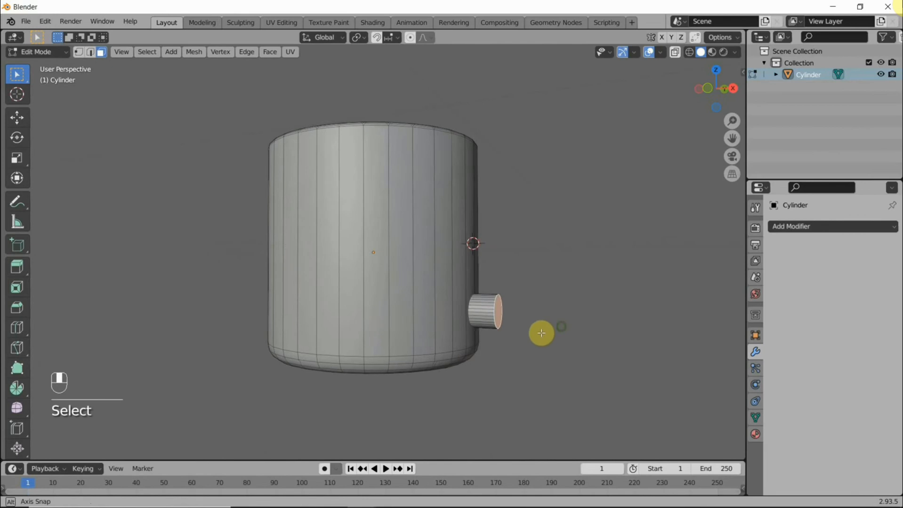
{"action": "middle_click_drag", "start_coordinate": [541, 333], "coordinate": [552, 350]}
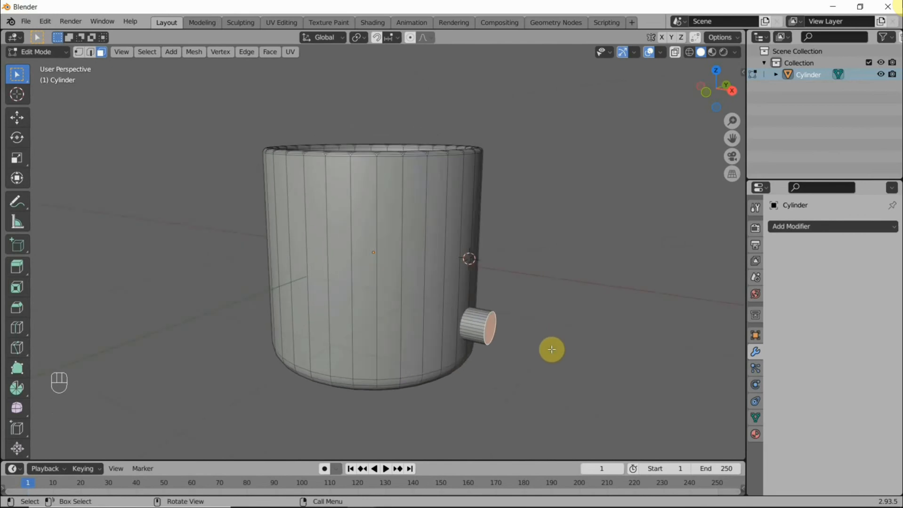
{"action": "key", "text": "r"}
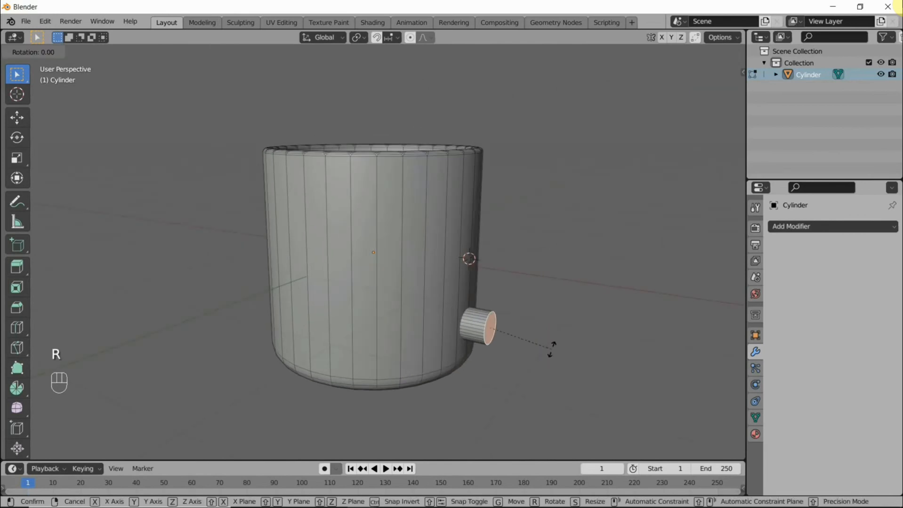
{"action": "key", "text": "y"}
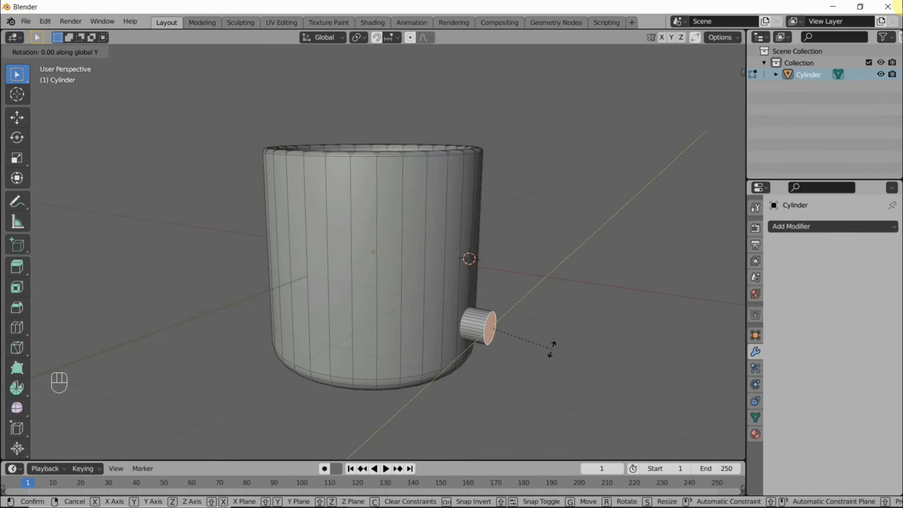
{"action": "type", "text": "45"}
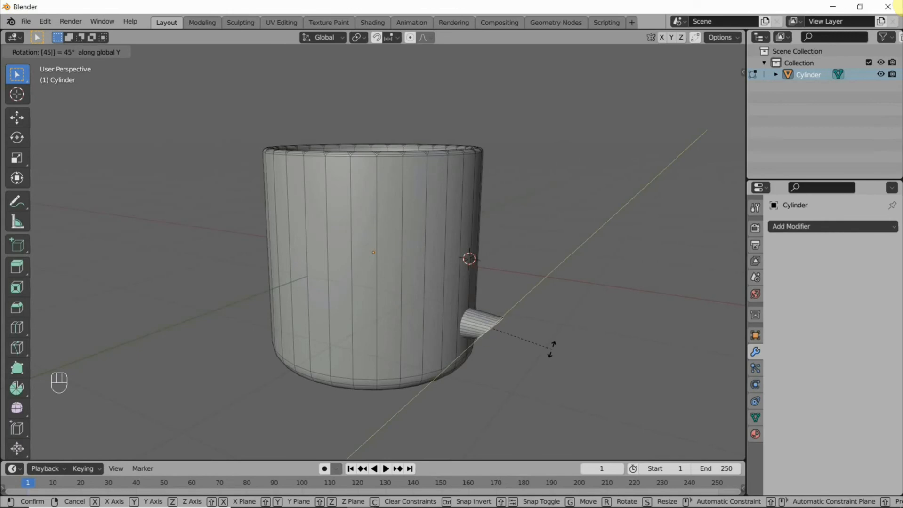
{"action": "middle_click_drag", "start_coordinate": [543, 350], "coordinate": [523, 327]}
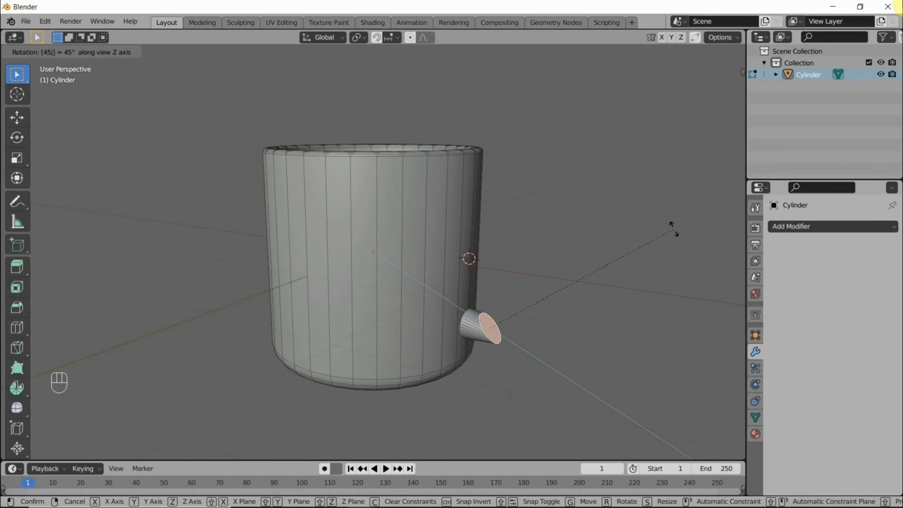
{"action": "right_click", "coordinate": [653, 244]}
Rotate the small cylinder's outer end face -45° about the global Y axis.
{"action": "middle_click_drag", "start_coordinate": [554, 327], "coordinate": [586, 328]}
{"action": "key", "text": "r"}
{"action": "key", "text": "y"}
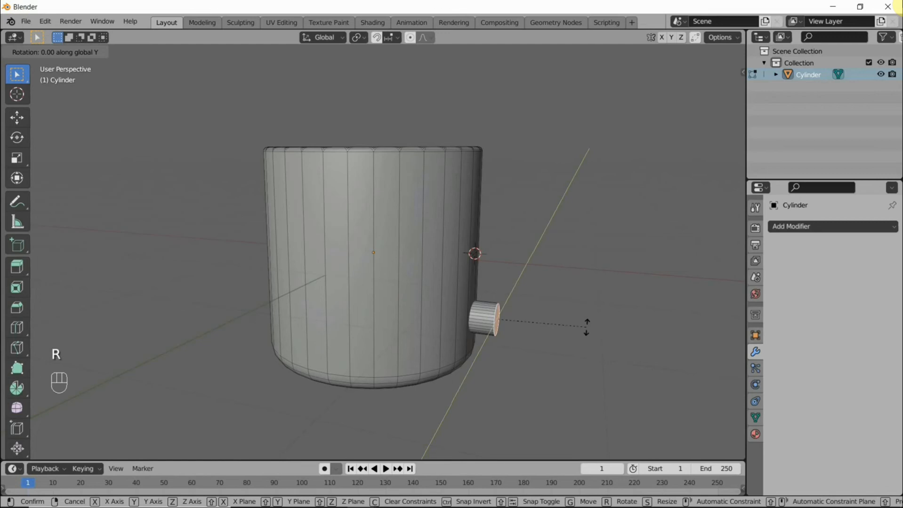
{"action": "type", "text": "-45"}
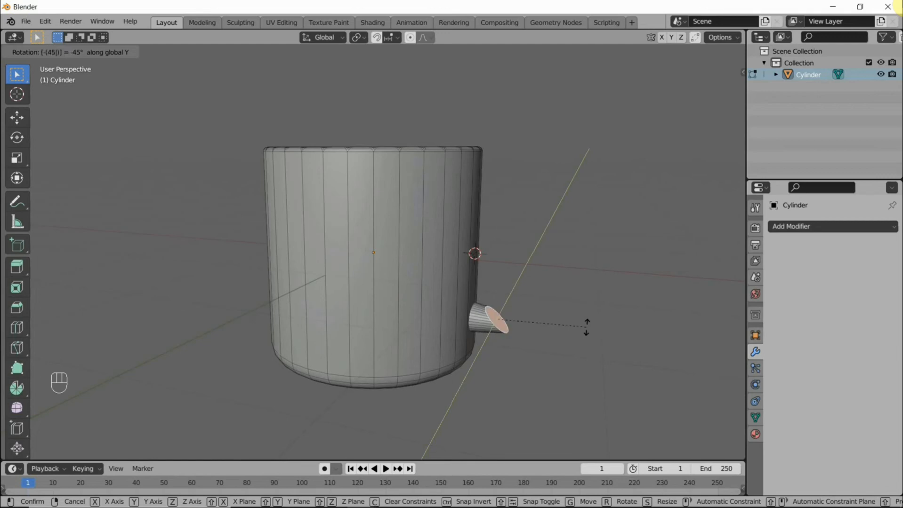
{"action": "left_click", "coordinate": [587, 327]}
Spin the end face around the Y axis in 12 steps, forming a curved handle that ends inside the cup's upper wall.
{"action": "middle_click_drag", "start_coordinate": [556, 283], "coordinate": [605, 268]}
{"action": "scroll", "coordinate": [21, 330], "scroll_direction": "down", "scroll_amount": 2}
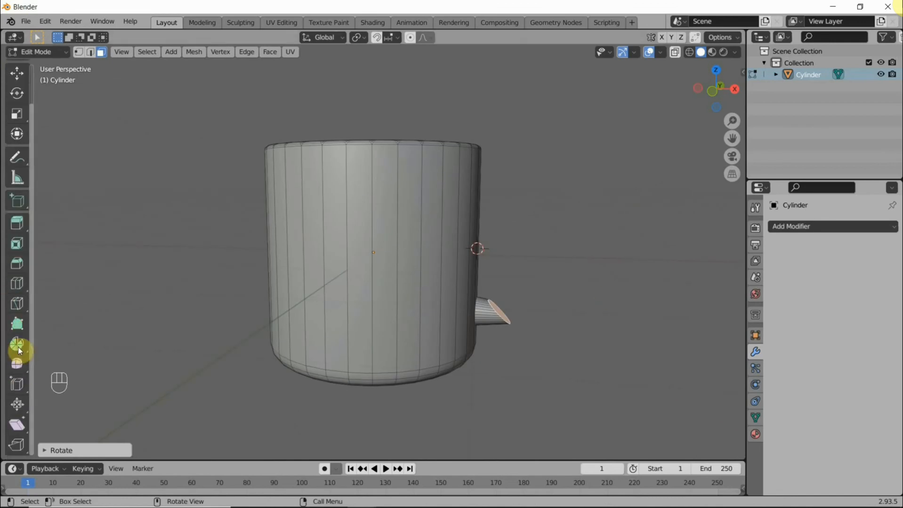
{"action": "left_click", "coordinate": [18, 346]}
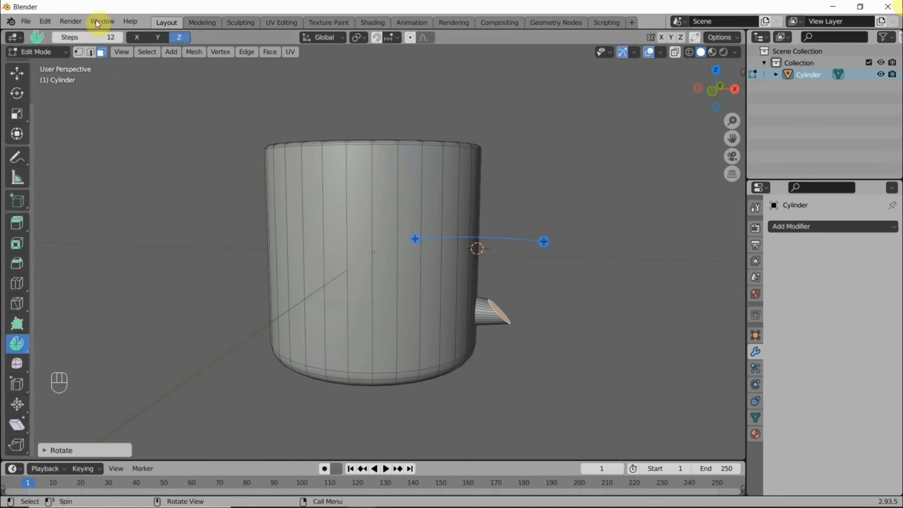
{"action": "left_click", "coordinate": [155, 42]}
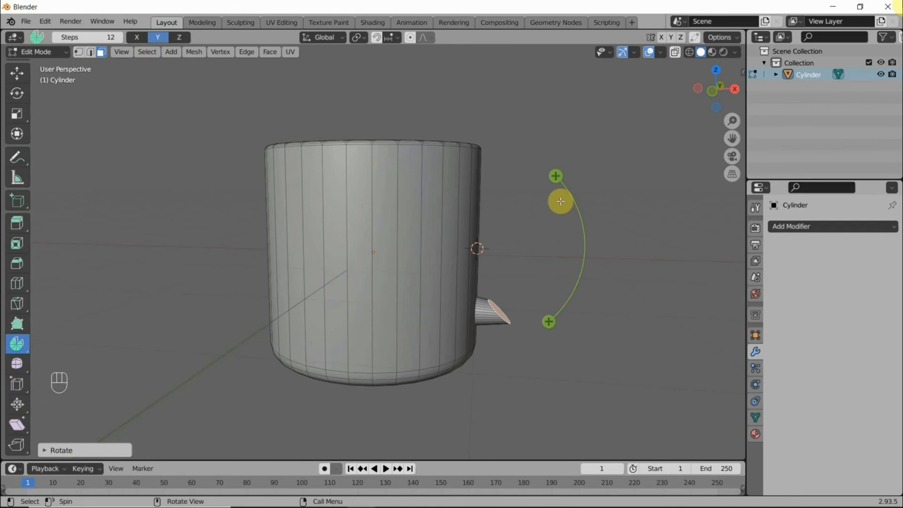
{"action": "mouse_move", "coordinate": [561, 201]}
{"action": "middle_mouse_down"}
{"action": "mouse_move", "coordinate": [528, 205]}
{"action": "mouse_move", "coordinate": [544, 198]}
{"action": "middle_mouse_up"}
{"action": "left_click_drag", "start_coordinate": [544, 198], "coordinate": [348, 313]}
{"action": "left_click", "coordinate": [655, 201]}
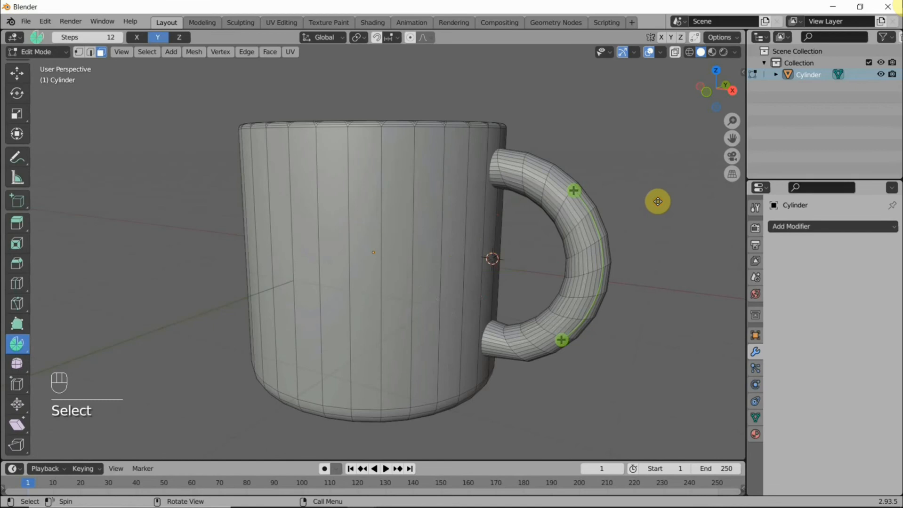
Leave the Spin tool and return to the box selection tool.
{"action": "middle_click_drag", "start_coordinate": [655, 202], "coordinate": [661, 227]}
{"action": "key", "text": "b"}
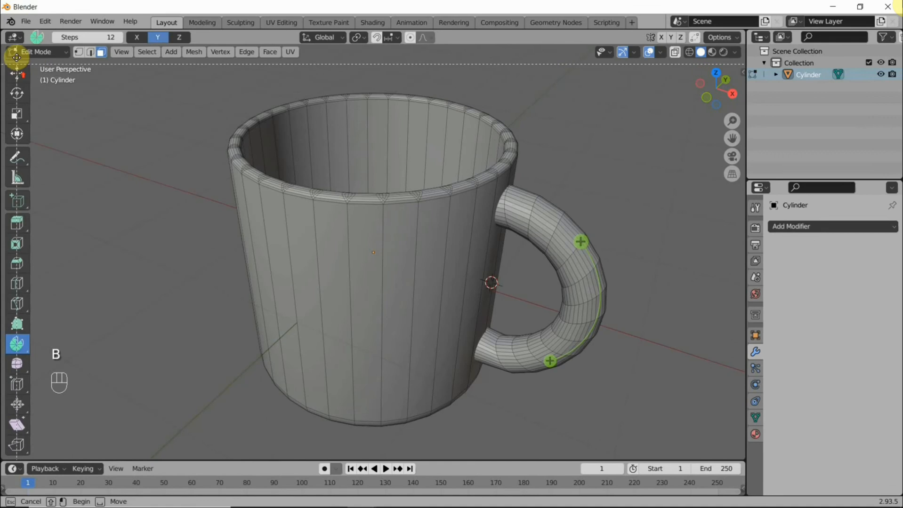
{"action": "right_click", "coordinate": [98, 134]}
{"action": "scroll", "coordinate": [10, 87], "scroll_direction": "up", "scroll_amount": 3}
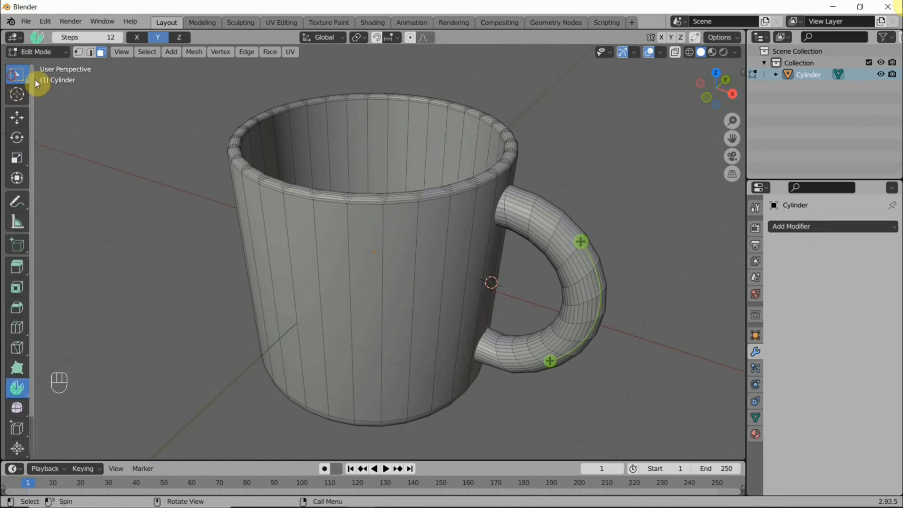
{"action": "left_click", "coordinate": [17, 74]}
Select the handle's upper end face where it pokes through the cup's inner wall.
{"action": "middle_click_drag", "start_coordinate": [199, 109], "coordinate": [126, 136]}
{"action": "scroll", "coordinate": [126, 137], "scroll_direction": "down", "scroll_amount": 4}
{"action": "middle_click_drag", "start_coordinate": [258, 238], "coordinate": [447, 284]}
{"action": "scroll", "coordinate": [494, 254], "scroll_direction": "up", "scroll_amount": 5}
{"action": "middle_click_drag", "start_coordinate": [512, 251], "coordinate": [536, 121]}
{"action": "left_click", "coordinate": [607, 141]}
{"action": "middle_click_drag", "start_coordinate": [607, 141], "coordinate": [607, 162]}
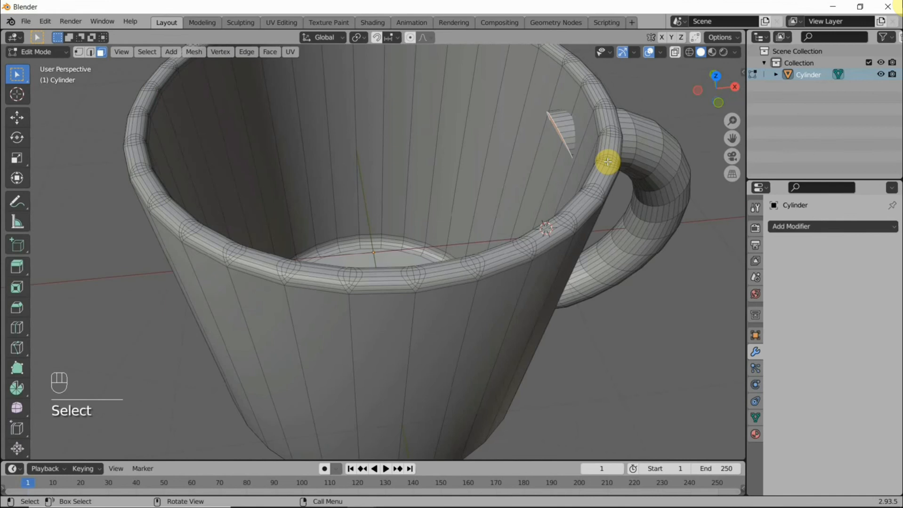
{"action": "key", "text": "r"}
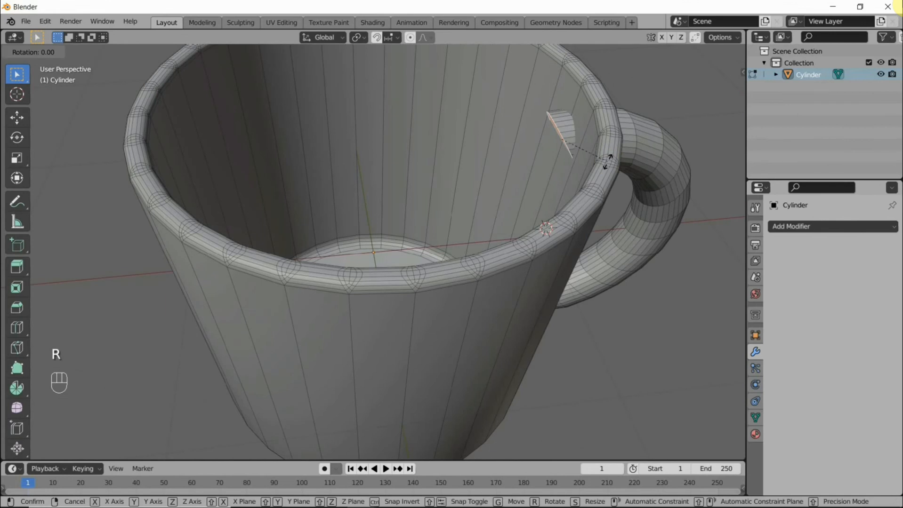
{"action": "key", "text": "y"}
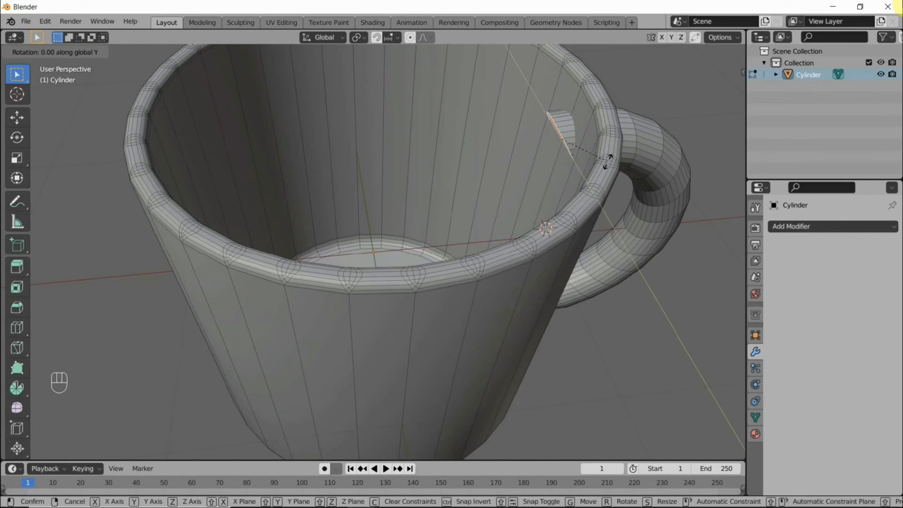
{"action": "type", "text": "45"}
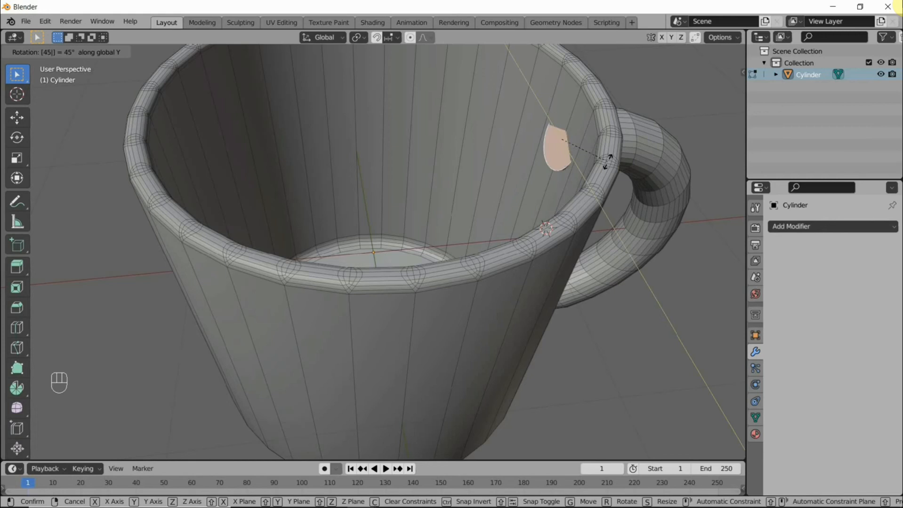
{"action": "type", "text": "0"}
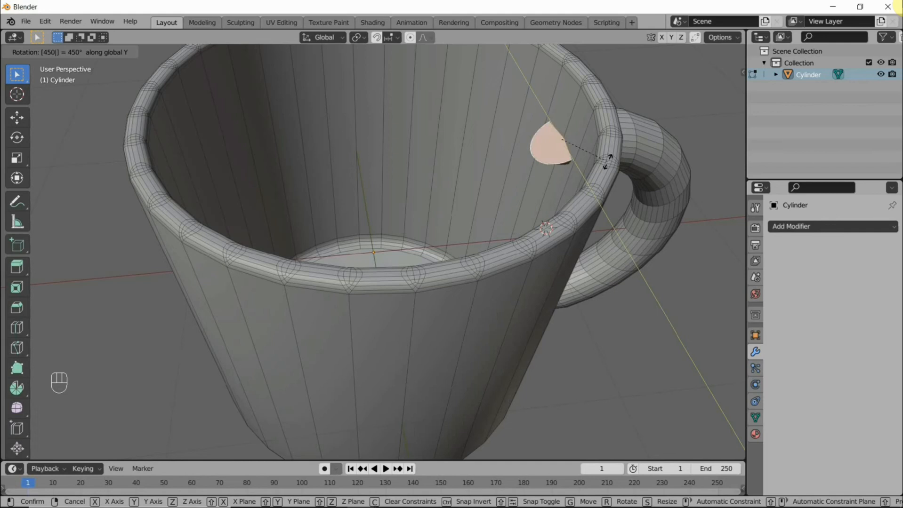
{"action": "key", "text": "BackSpace"}
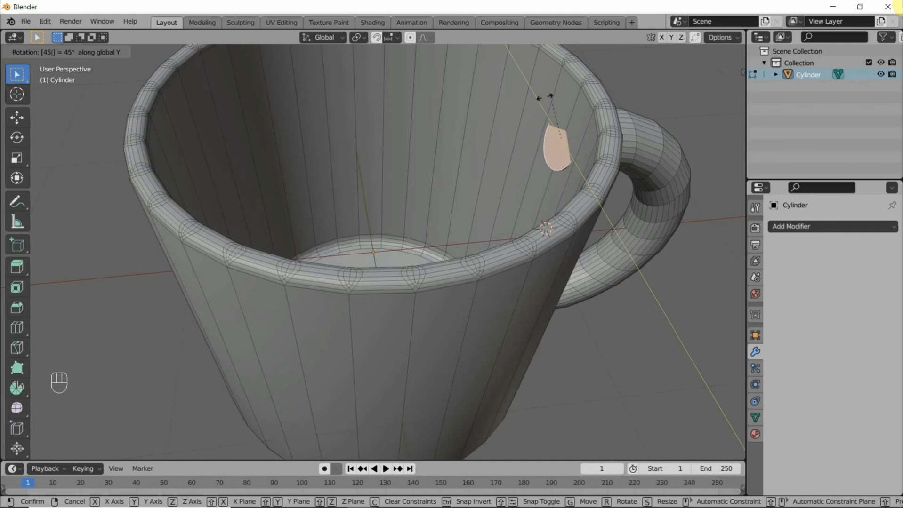
{"action": "left_click", "coordinate": [488, 147]}
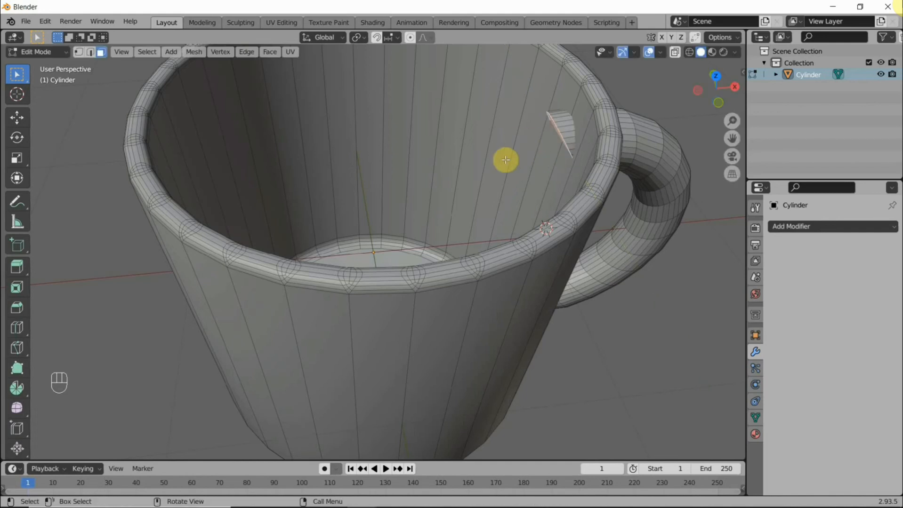
Rotate the handle's upper end face about the global Y axis until it lies roughly parallel to the cup's inner wall.
{"action": "key", "text": "r"}
{"action": "key", "text": "y"}
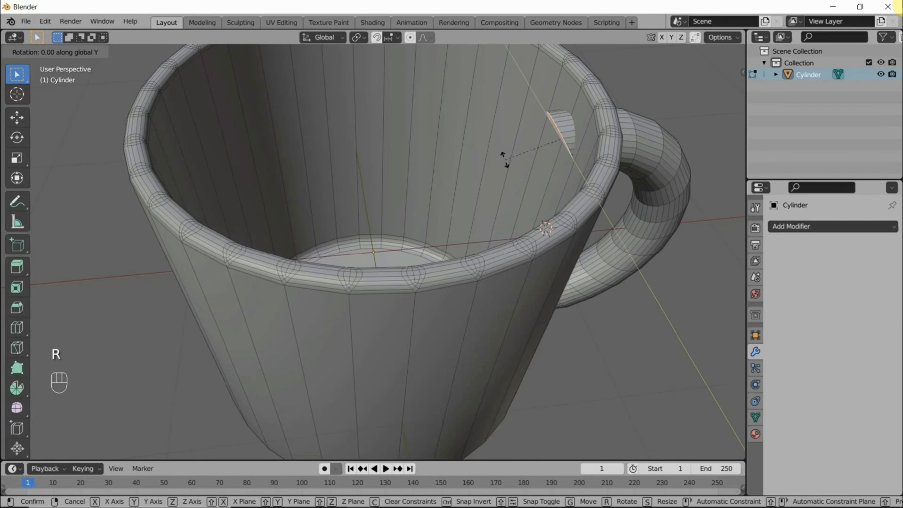
{"action": "left_click", "coordinate": [512, 128]}
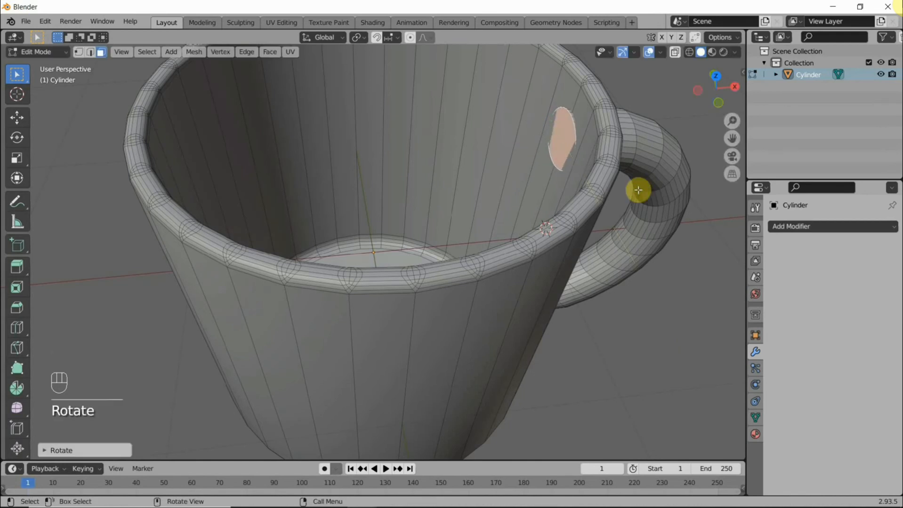
Move the handle's upper end face slightly outward along the global X axis so it sinks into the cup's wall.
{"action": "middle_click_drag", "start_coordinate": [637, 190], "coordinate": [622, 217]}
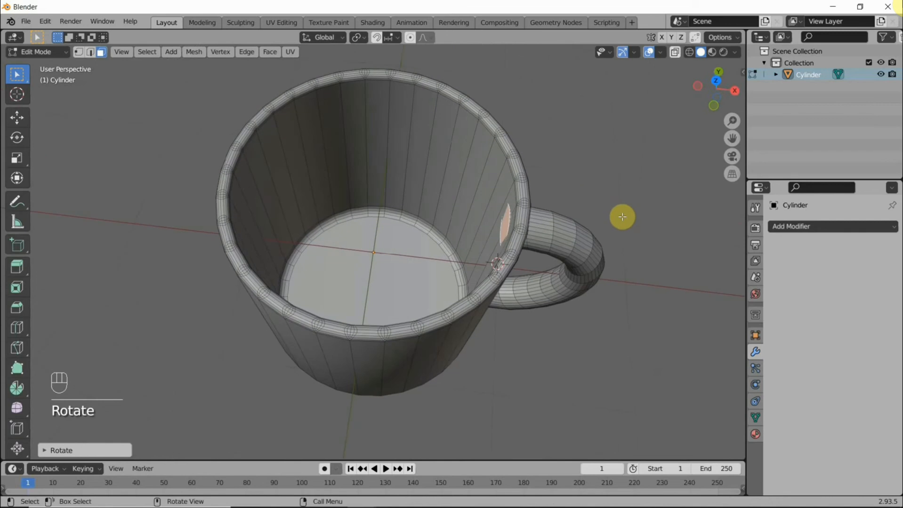
{"action": "key", "text": "g"}
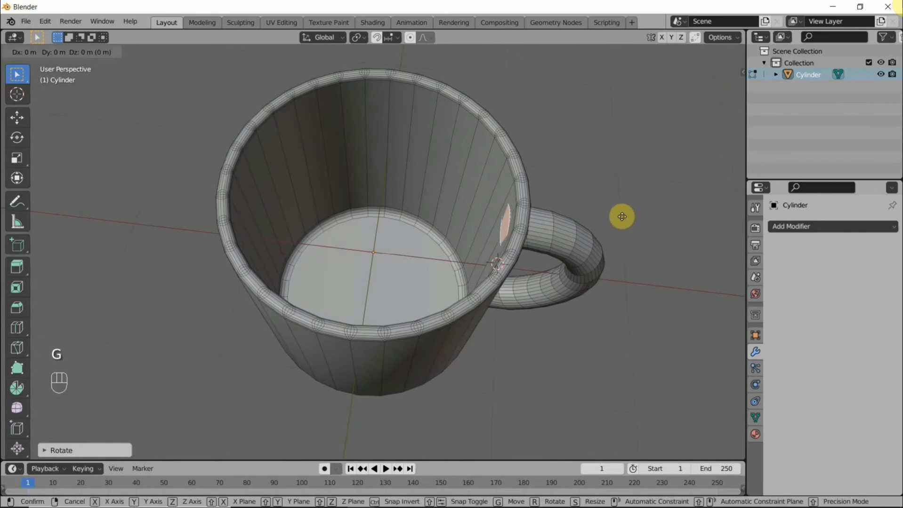
{"action": "key", "text": "x"}
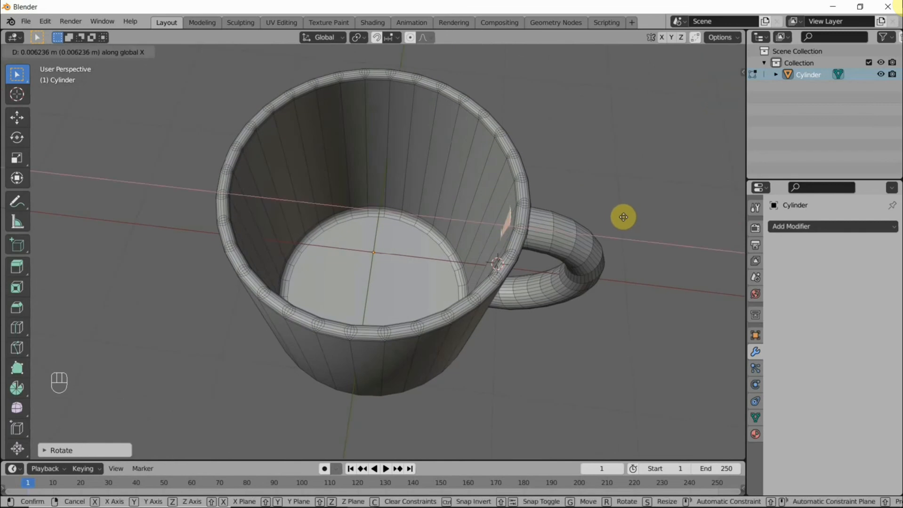
{"action": "left_click", "coordinate": [626, 218]}
Return to Object Mode and apply smooth shading to the whole mug.
{"action": "middle_click_drag", "start_coordinate": [615, 245], "coordinate": [319, 86]}
{"action": "key", "text": "Tab"}
{"action": "right_click", "coordinate": [507, 267]}
{"action": "left_click", "coordinate": [494, 276]}
{"action": "scroll", "coordinate": [420, 256], "scroll_direction": "down", "scroll_amount": 5}
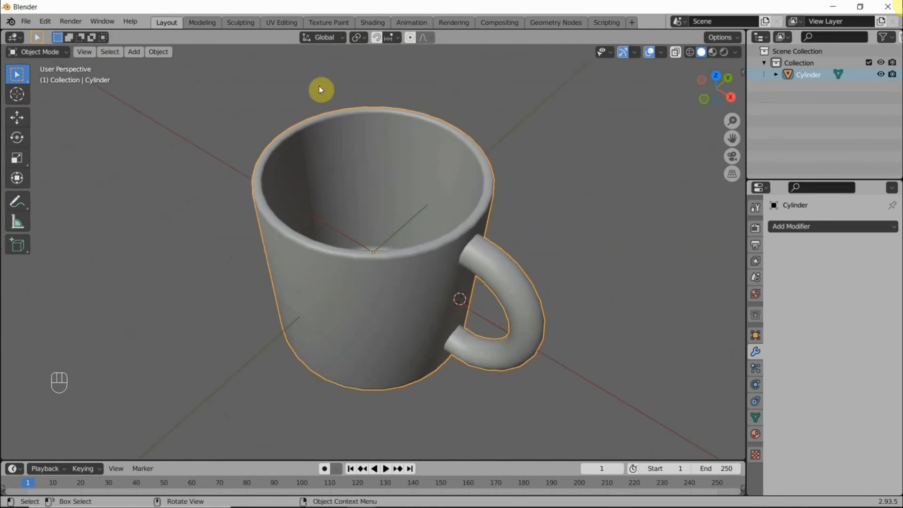
Switch the viewport to Material Preview shading and view the mug from several angles.
{"action": "left_click", "coordinate": [713, 51]}
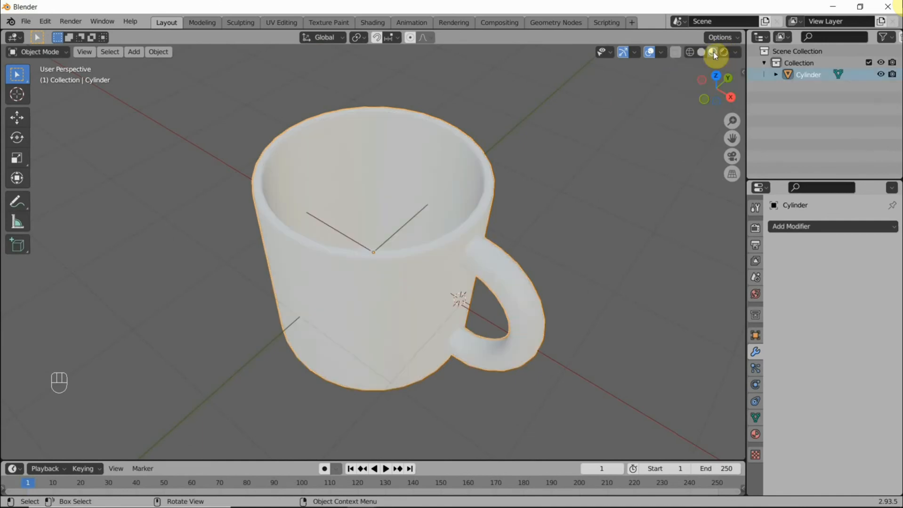
{"action": "middle_click_drag", "start_coordinate": [515, 175], "coordinate": [723, 85]}
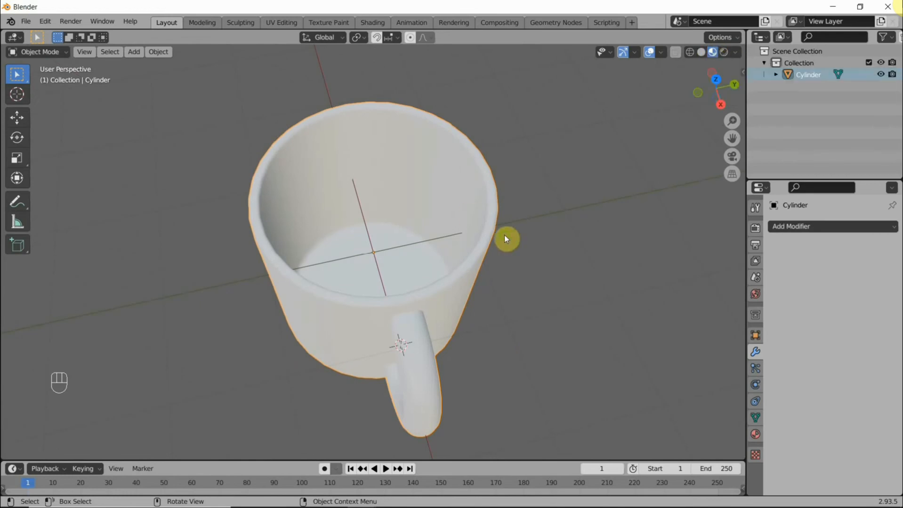
{"action": "middle_click_drag", "start_coordinate": [504, 235], "coordinate": [447, 258]}
{"action": "scroll", "coordinate": [377, 268], "scroll_direction": "down", "scroll_amount": 3}
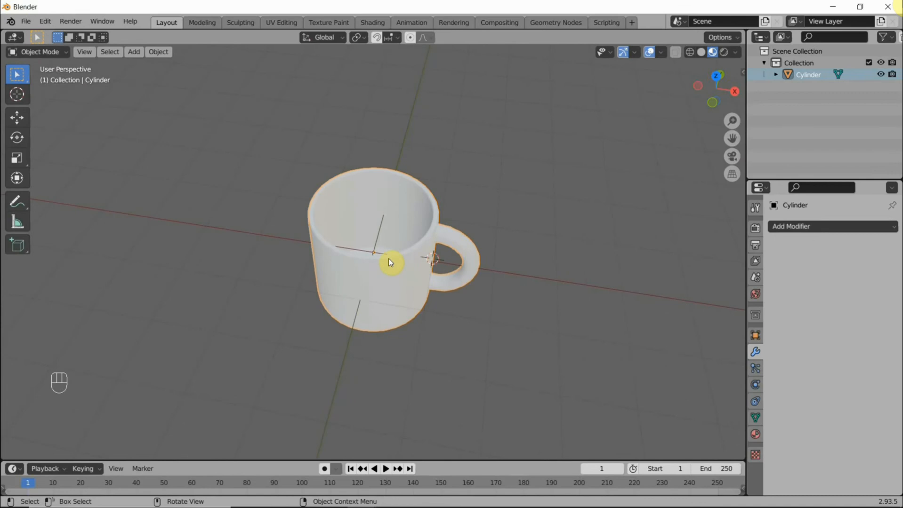
Create a new material for the mug.
{"action": "left_click", "coordinate": [386, 278]}
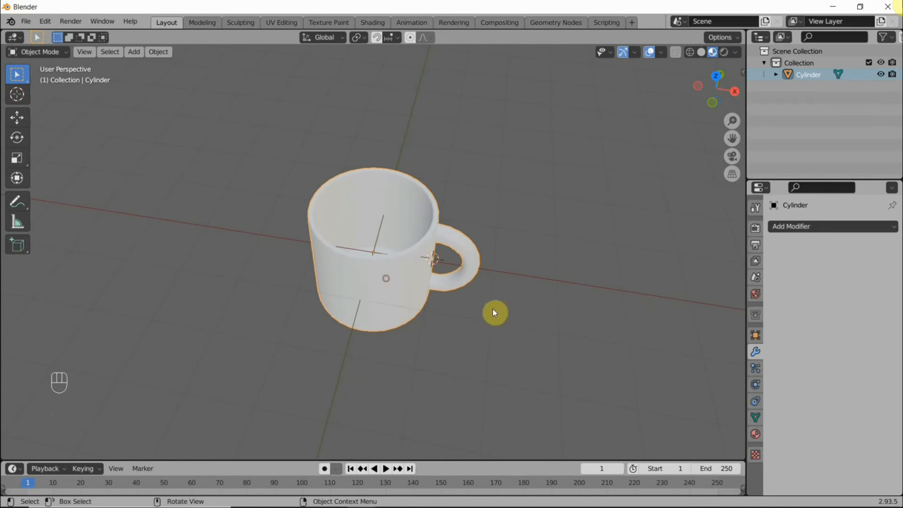
{"action": "left_click", "coordinate": [755, 436]}
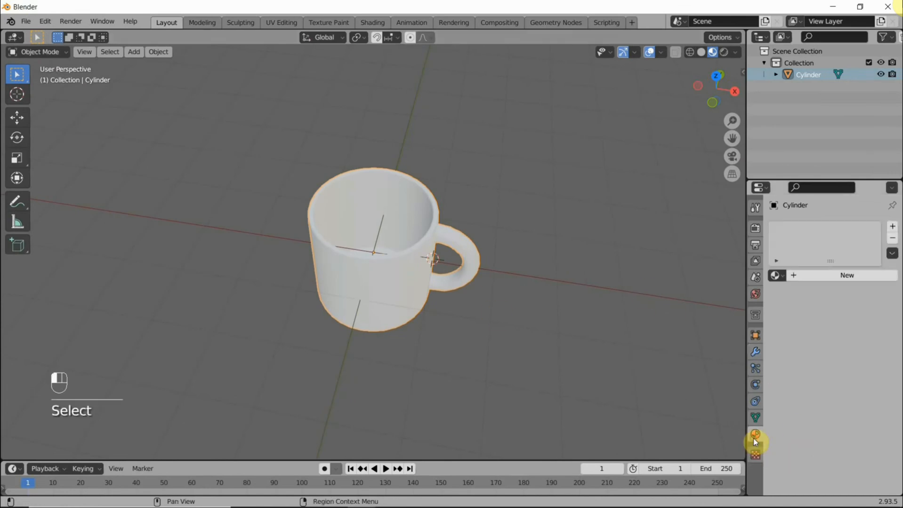
{"action": "left_click", "coordinate": [799, 276]}
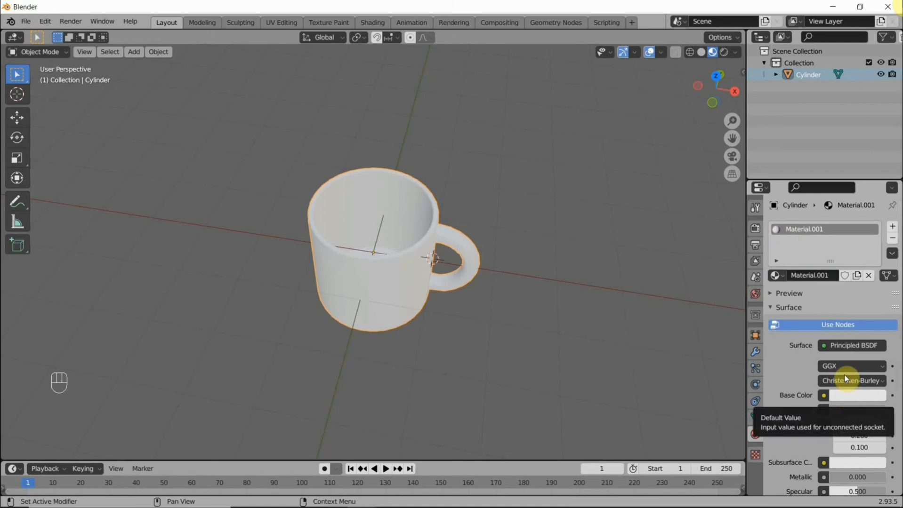
Try the material's Roughness at 0 and then at 1.000, comparing the mug's reflections from different angles.
{"action": "scroll", "coordinate": [830, 351], "scroll_direction": "down", "scroll_amount": 5}
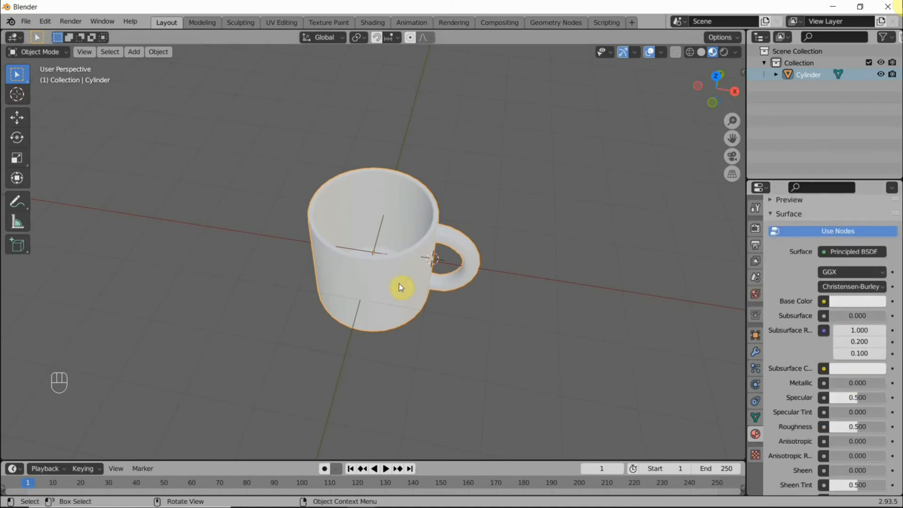
{"action": "middle_click_drag", "start_coordinate": [399, 288], "coordinate": [417, 302]}
{"action": "scroll", "coordinate": [371, 237], "scroll_direction": "up", "scroll_amount": 3}
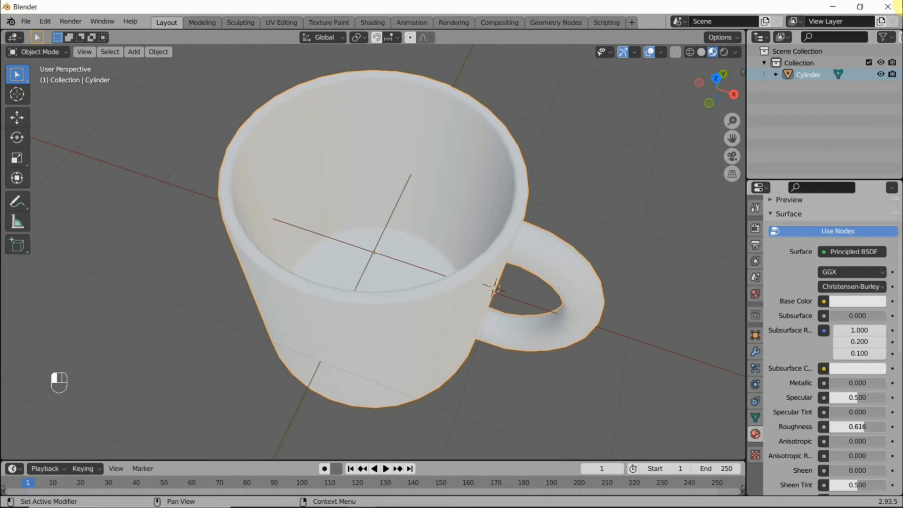
{"action": "middle_click_drag", "start_coordinate": [677, 395], "coordinate": [459, 295]}
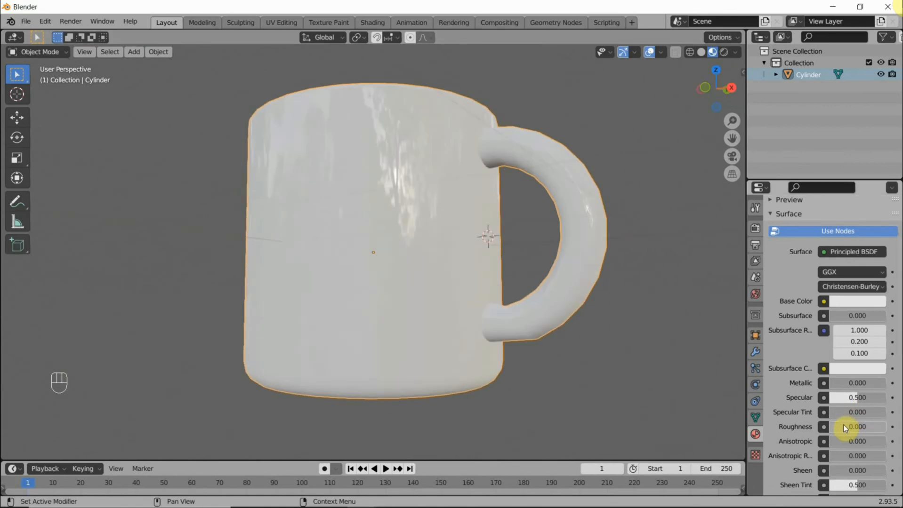
{"action": "left_click_drag", "start_coordinate": [836, 427], "coordinate": [888, 427]}
{"action": "middle_click_drag", "start_coordinate": [307, 227], "coordinate": [279, 331]}
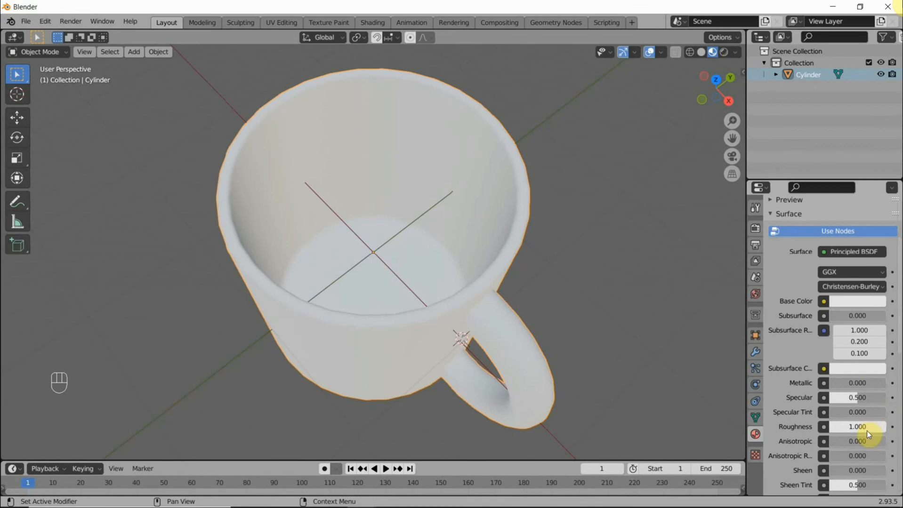
{"action": "left_click", "coordinate": [754, 433]}
{"action": "left_click", "coordinate": [854, 441]}
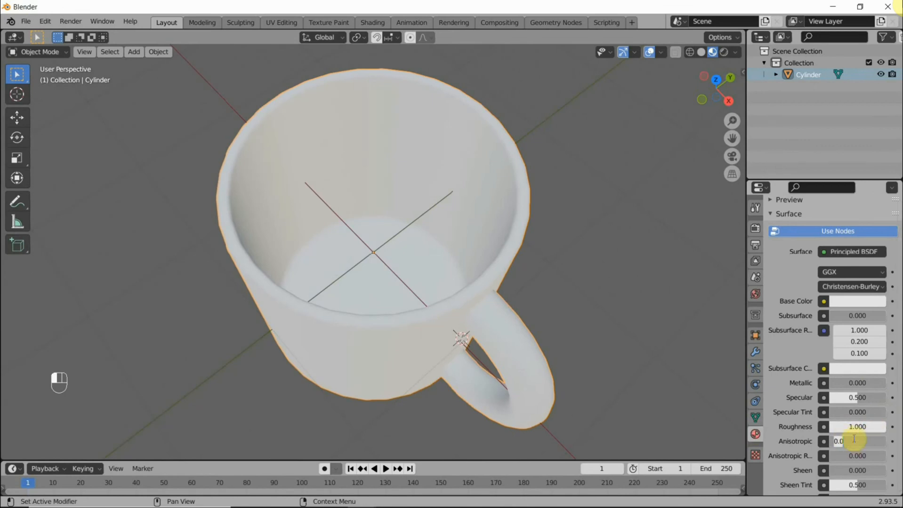
{"action": "left_click", "coordinate": [760, 432]}
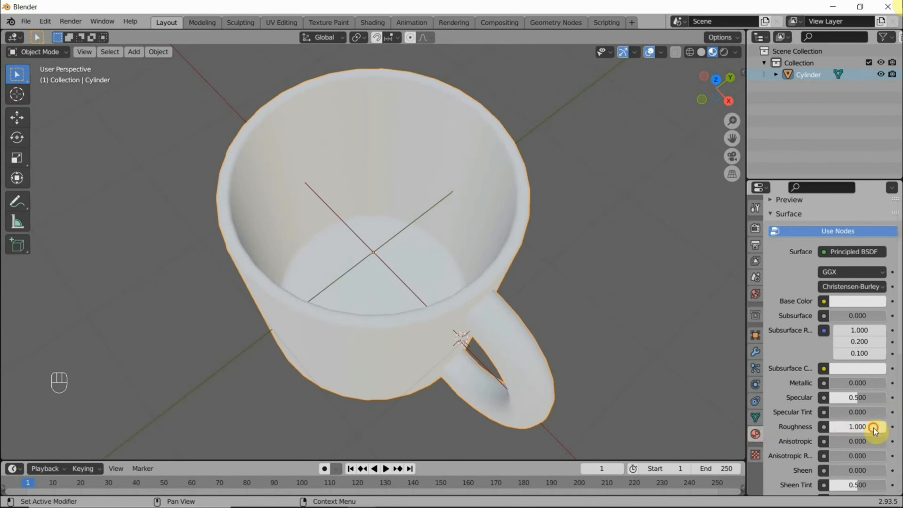
Set the mug material's Roughness to 0.000 for a glossy surface.
{"action": "left_click_drag", "start_coordinate": [873, 428], "coordinate": [819, 426]}
{"action": "scroll", "coordinate": [820, 329], "scroll_direction": "up", "scroll_amount": 2}
{"action": "middle_click_drag", "start_coordinate": [494, 296], "coordinate": [485, 246]}
{"action": "scroll", "coordinate": [843, 339], "scroll_direction": "up", "scroll_amount": 1}
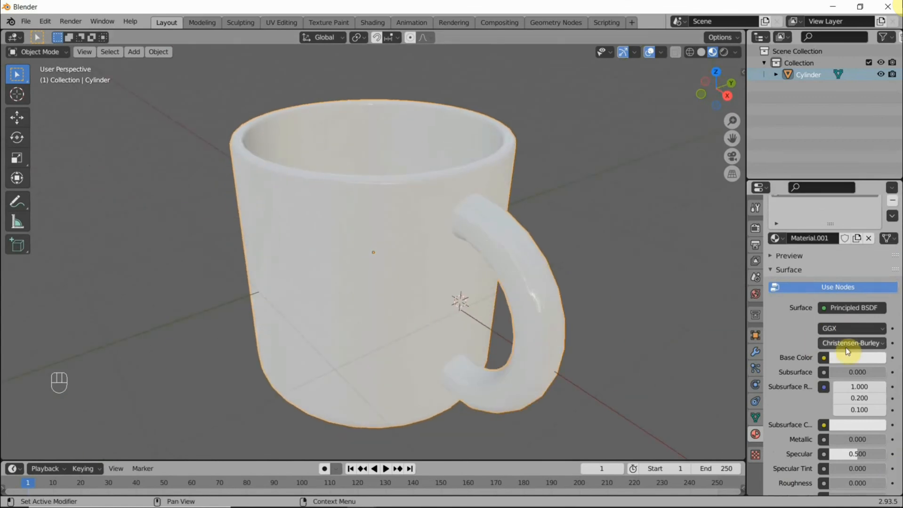
Change the mug material's surface shader to Glass BSDF and check the mug from several angles.
{"action": "left_click", "coordinate": [833, 310]}
{"action": "left_click", "coordinate": [840, 314]}
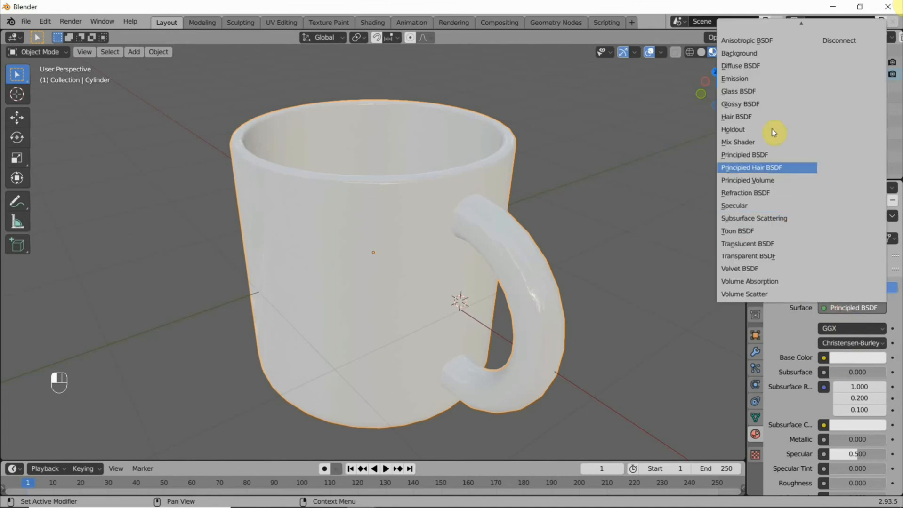
{"action": "left_click", "coordinate": [755, 92]}
{"action": "middle_click_drag", "start_coordinate": [605, 256], "coordinate": [538, 313]}
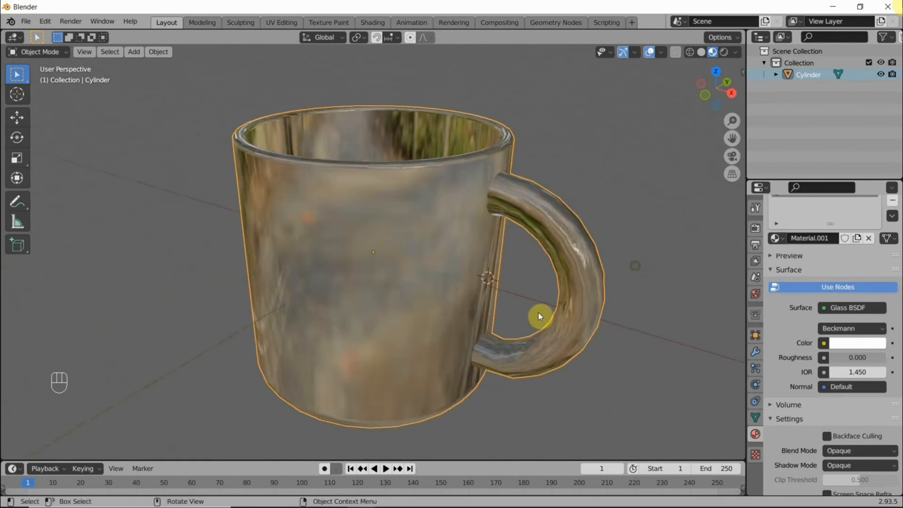
{"action": "middle_click_drag", "start_coordinate": [503, 270], "coordinate": [362, 331]}
{"action": "middle_click_drag", "start_coordinate": [422, 332], "coordinate": [426, 332]}
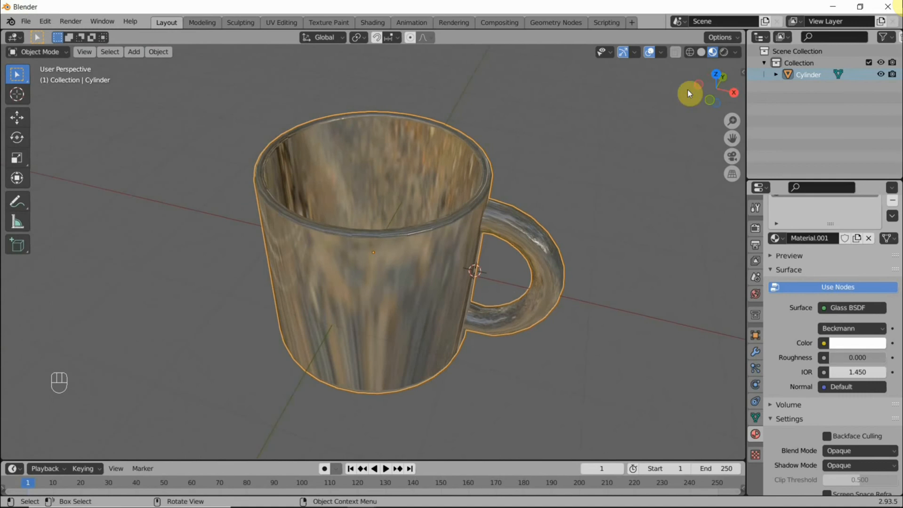
Switch the viewport to Rendered shading and set the render engine to Cycles.
{"action": "left_click", "coordinate": [725, 53]}
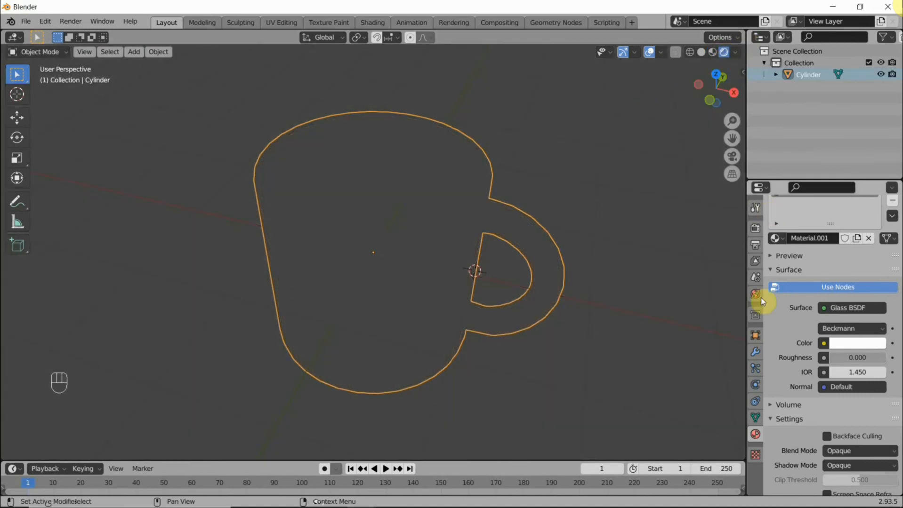
{"action": "left_click", "coordinate": [754, 230]}
{"action": "scroll", "coordinate": [866, 228], "scroll_direction": "up", "scroll_amount": 2}
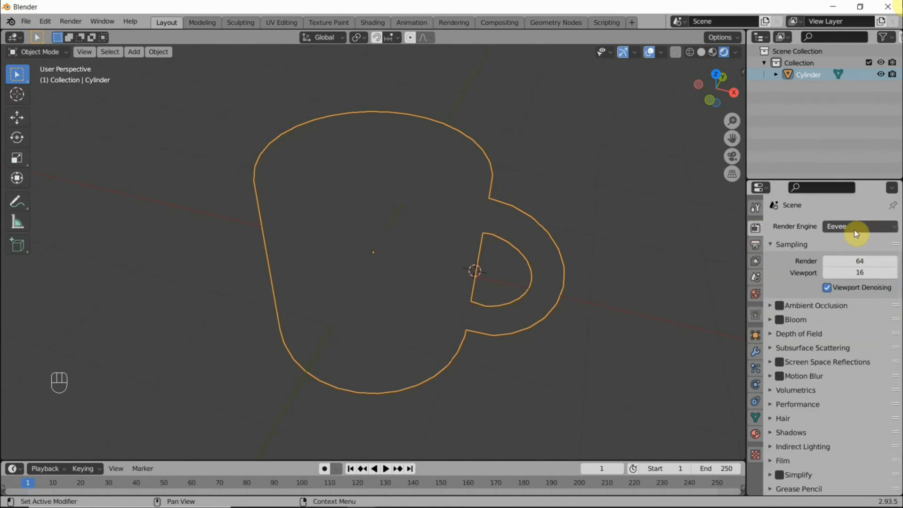
{"action": "left_click", "coordinate": [854, 230]}
{"action": "left_click", "coordinate": [847, 266]}
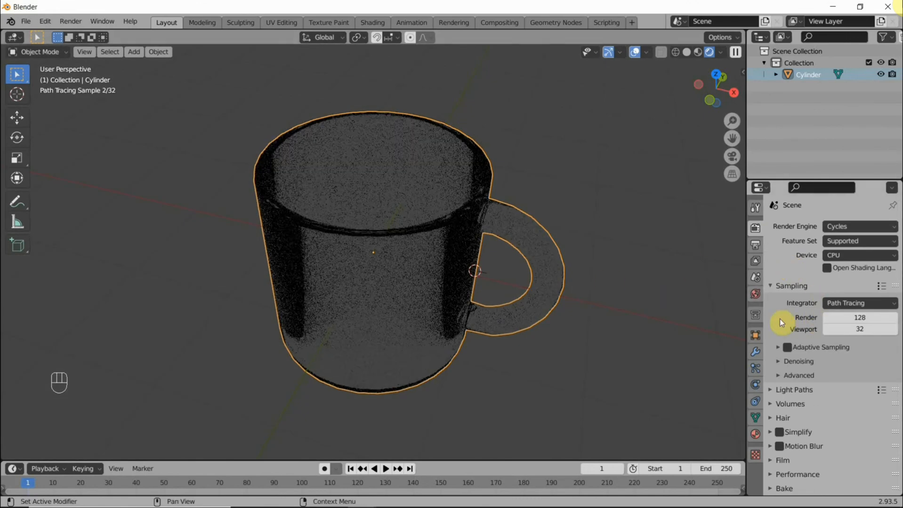
Set the world background color to pure white with a value of 1.000 and check the rendered glass mug.
{"action": "left_click", "coordinate": [755, 294]}
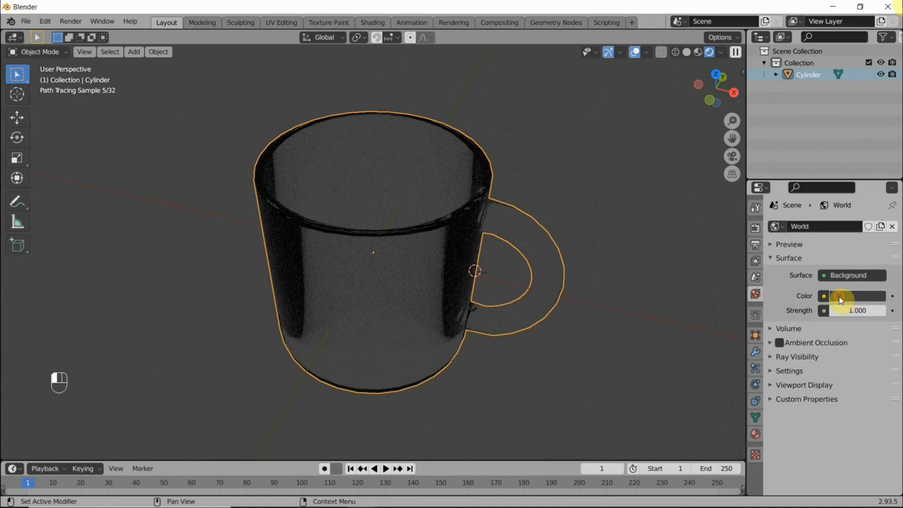
{"action": "left_click_drag", "start_coordinate": [840, 297], "coordinate": [851, 294]}
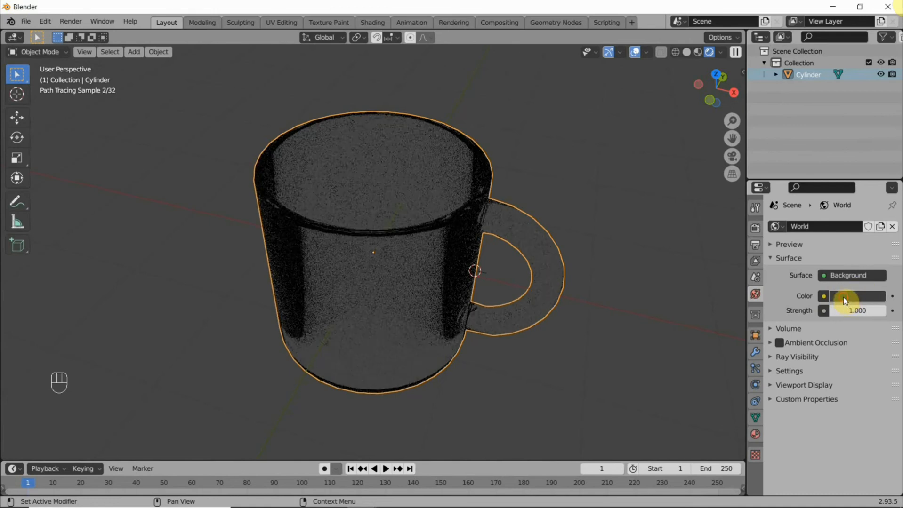
{"action": "left_click", "coordinate": [843, 297]}
{"action": "left_click", "coordinate": [877, 184]}
{"action": "left_click_drag", "start_coordinate": [876, 184], "coordinate": [877, 128]}
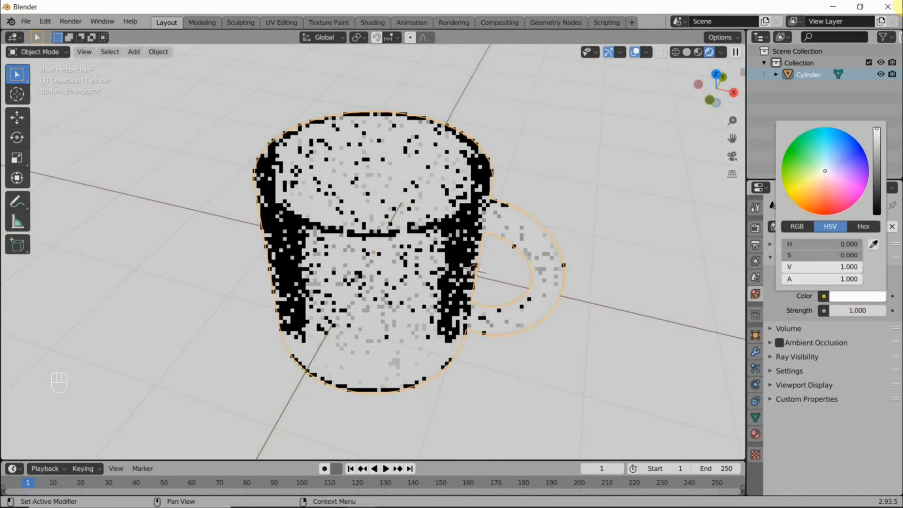
{"action": "middle_click_drag", "start_coordinate": [558, 221], "coordinate": [503, 364]}
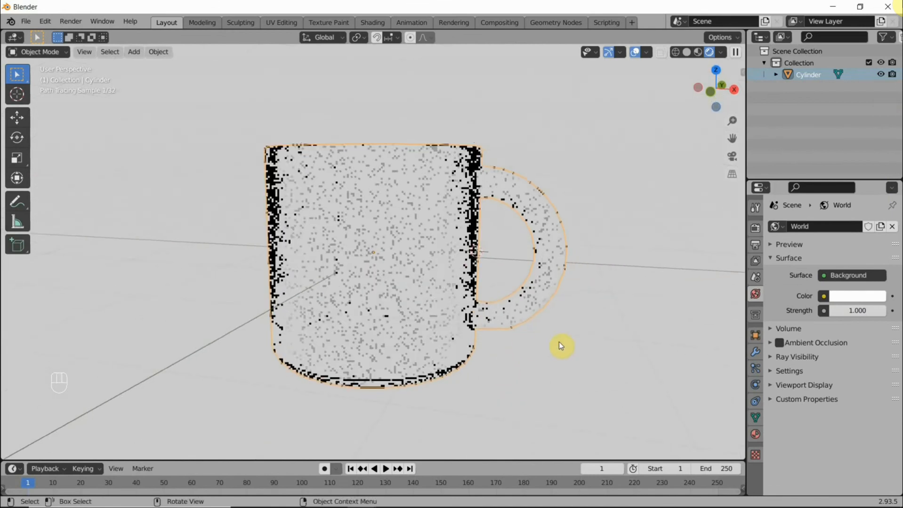
{"action": "middle_click_drag", "start_coordinate": [554, 384], "coordinate": [535, 411]}
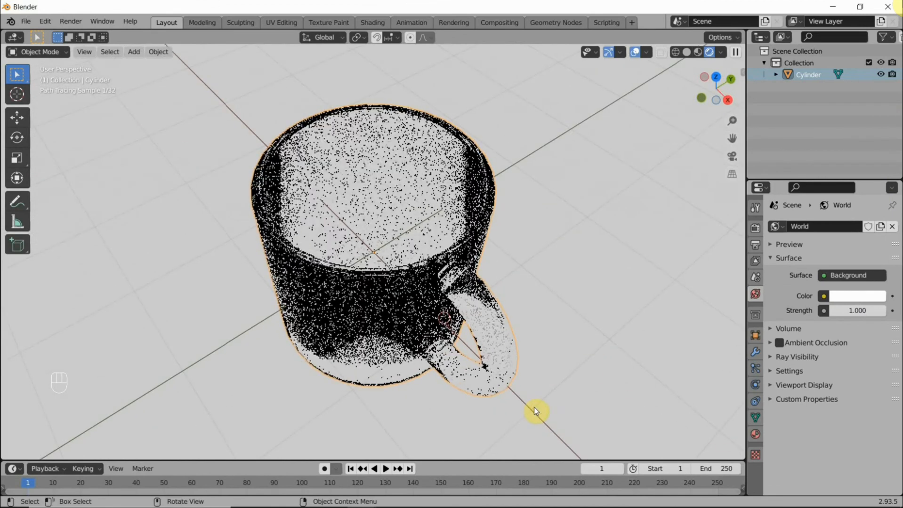
{"action": "mouse_move", "coordinate": [443, 279]}
{"action": "middle_mouse_down"}
{"action": "mouse_move", "coordinate": [421, 392]}
{"action": "mouse_move", "coordinate": [454, 272]}
{"action": "middle_mouse_up"}
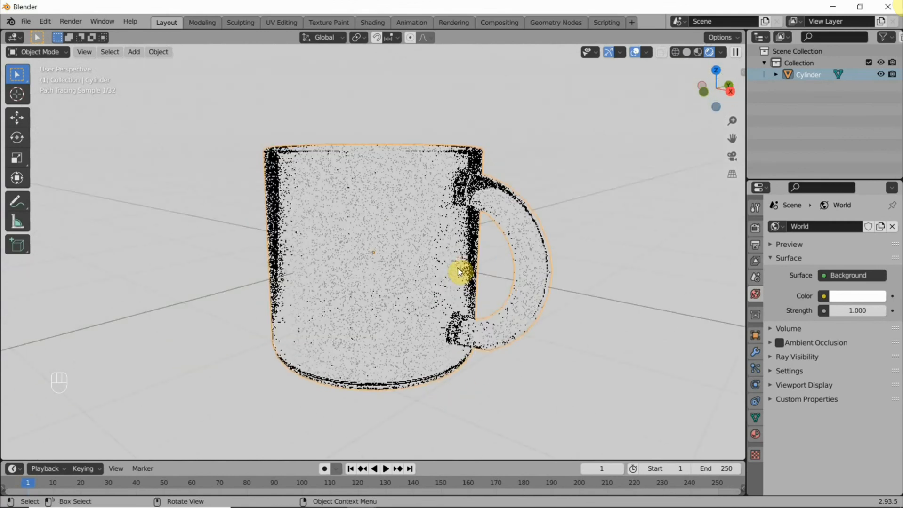
Add a plane mesh at the 3D cursor beside the mug's handle.
{"action": "key", "text": "shift+a"}
{"action": "mouse_move", "coordinate": [458, 267]}
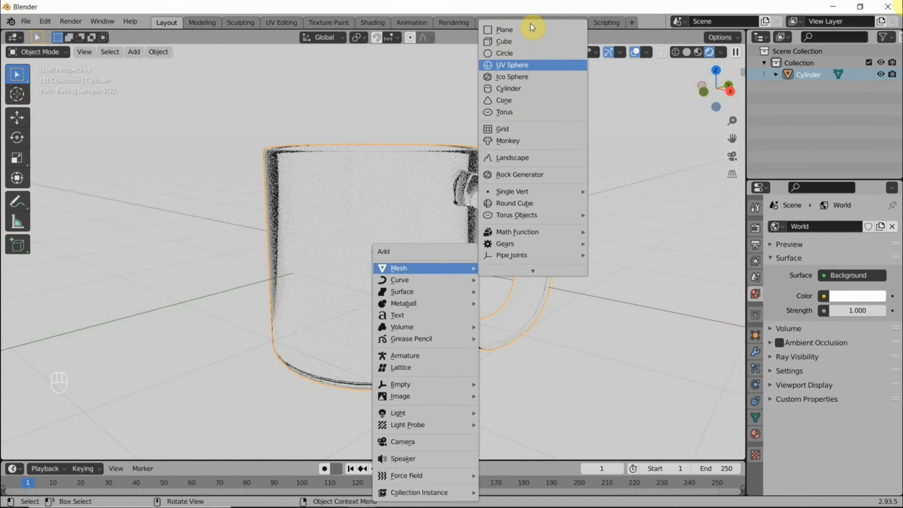
{"action": "left_click", "coordinate": [503, 28]}
{"action": "middle_click_drag", "start_coordinate": [498, 88], "coordinate": [476, 200]}
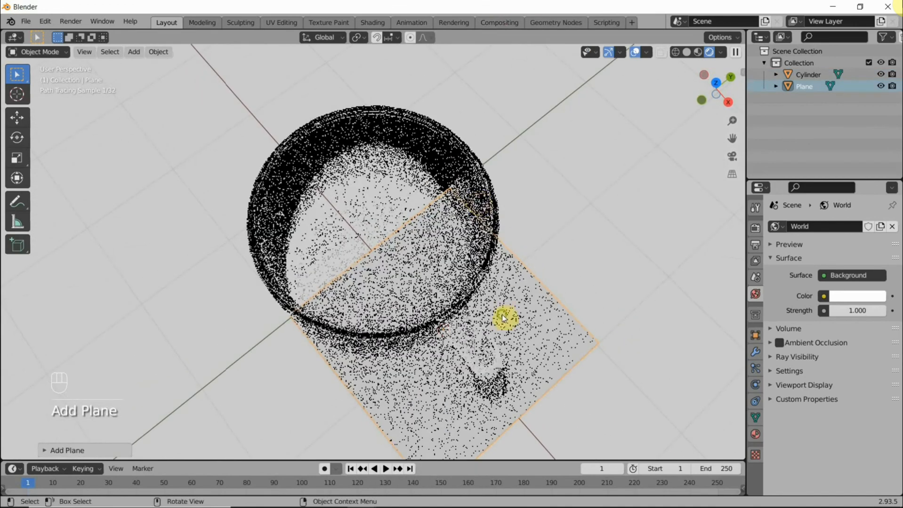
{"action": "middle_click_drag", "start_coordinate": [501, 314], "coordinate": [527, 222]}
Switch the viewport to Solid shading and snap the 3D cursor to the world origin.
{"action": "left_click", "coordinate": [690, 52]}
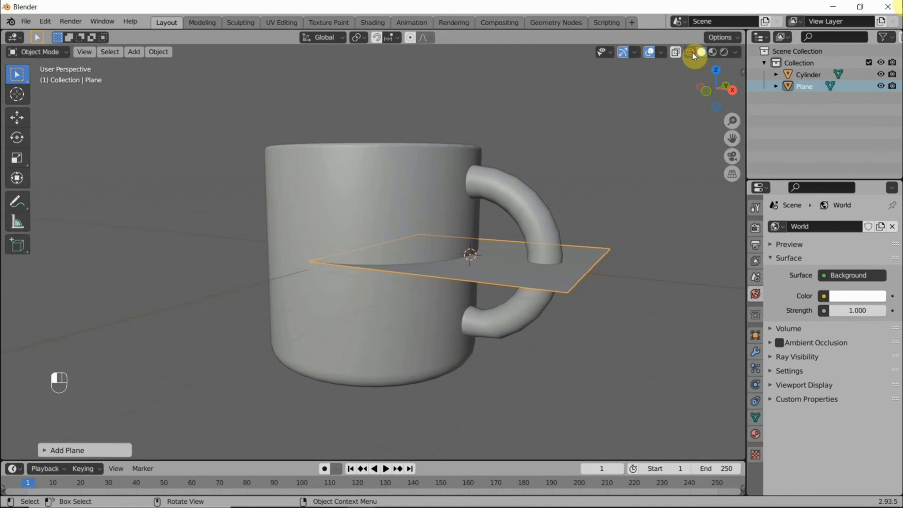
{"action": "middle_click_drag", "start_coordinate": [480, 323], "coordinate": [513, 297]}
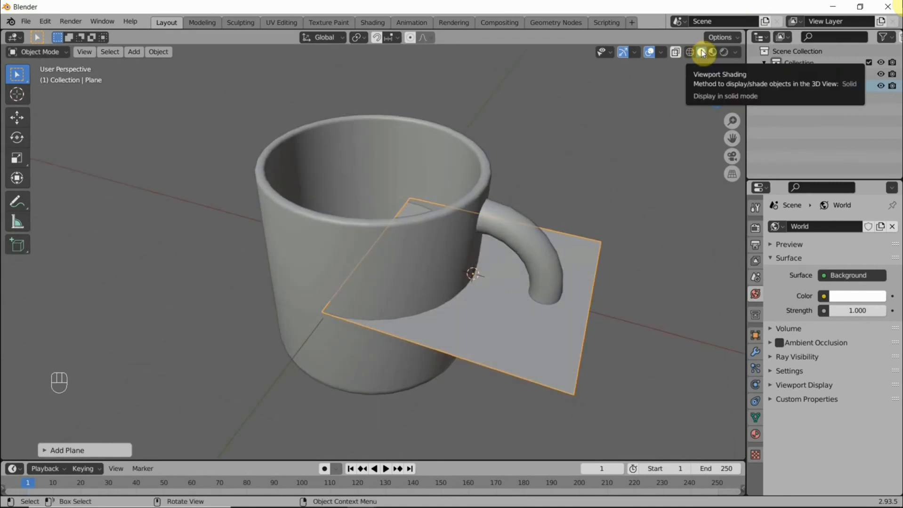
{"action": "middle_click_drag", "start_coordinate": [316, 228], "coordinate": [494, 349]}
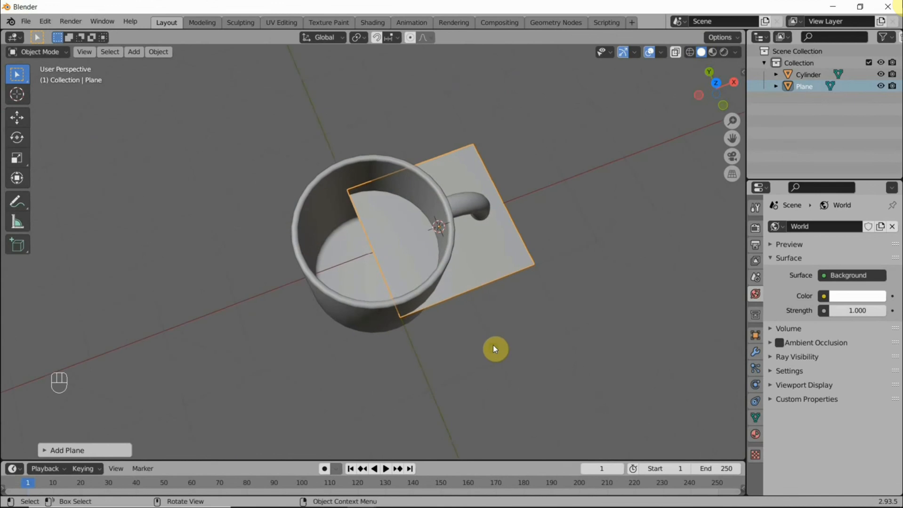
{"action": "key", "text": "shift+s"}
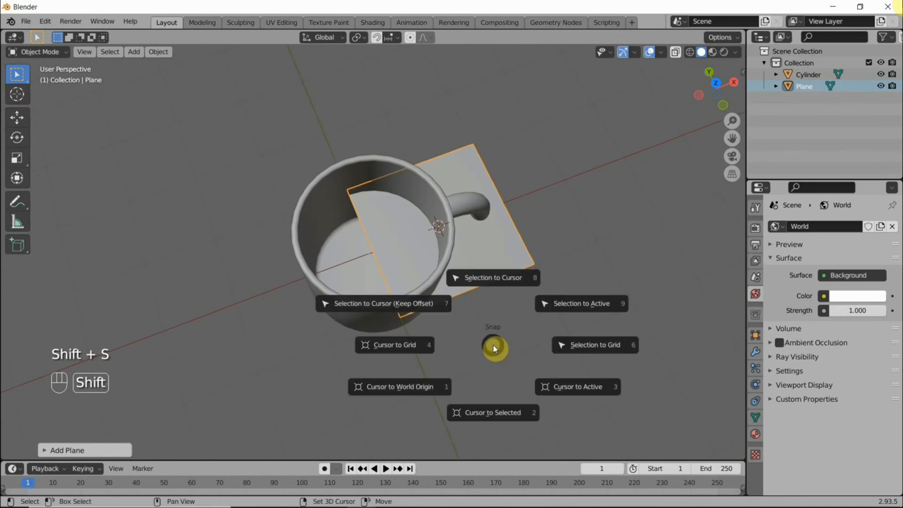
{"action": "key", "text": "1"}
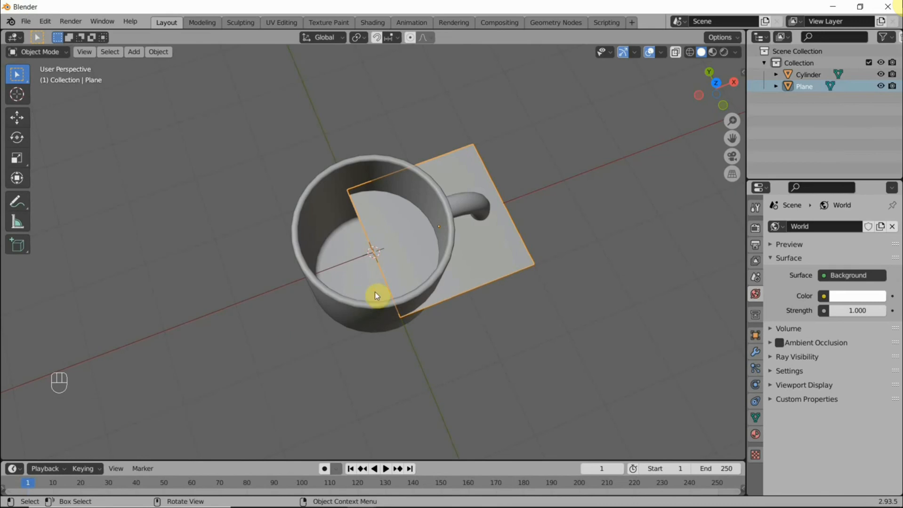
{"action": "key", "text": "shift+s"}
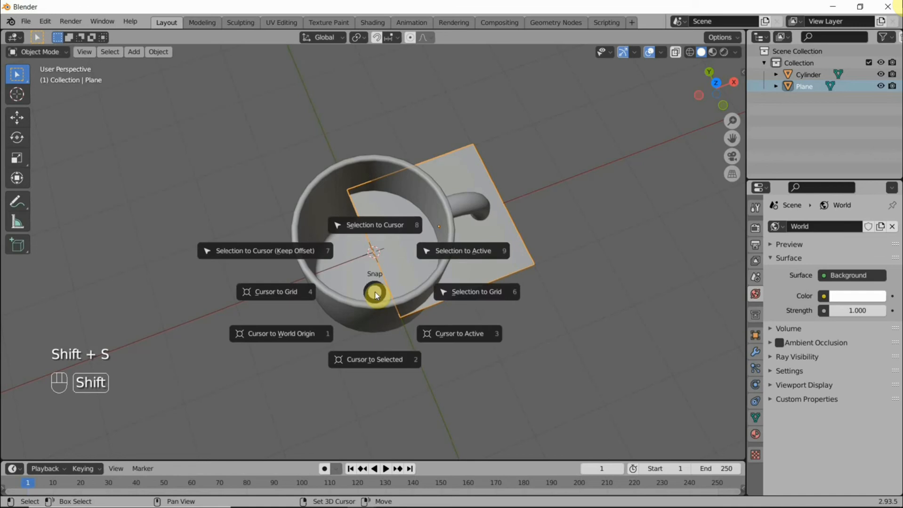
{"action": "key", "text": "9"}
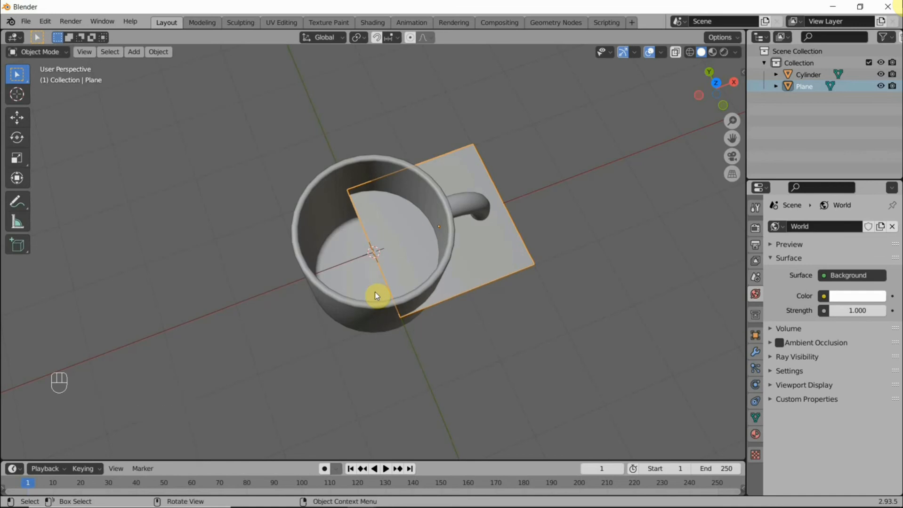
{"action": "key", "text": "shift+s"}
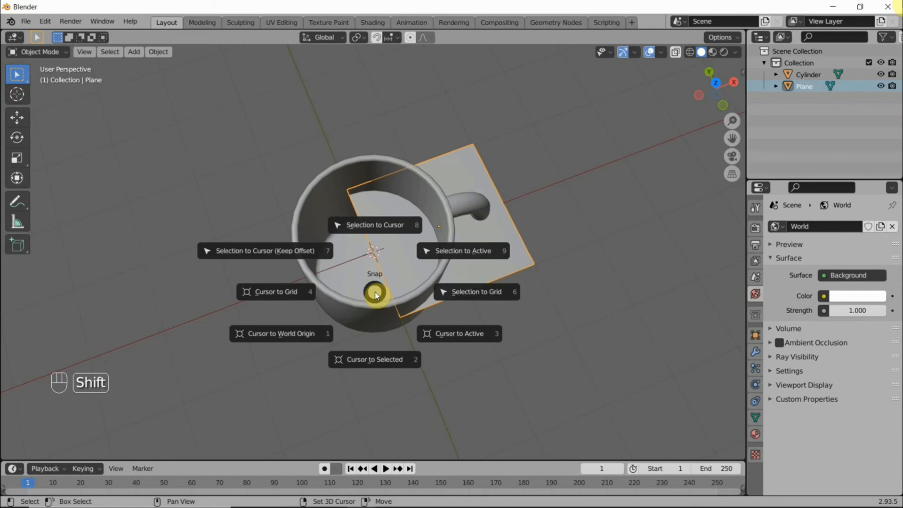
{"action": "left_click", "coordinate": [374, 292]}
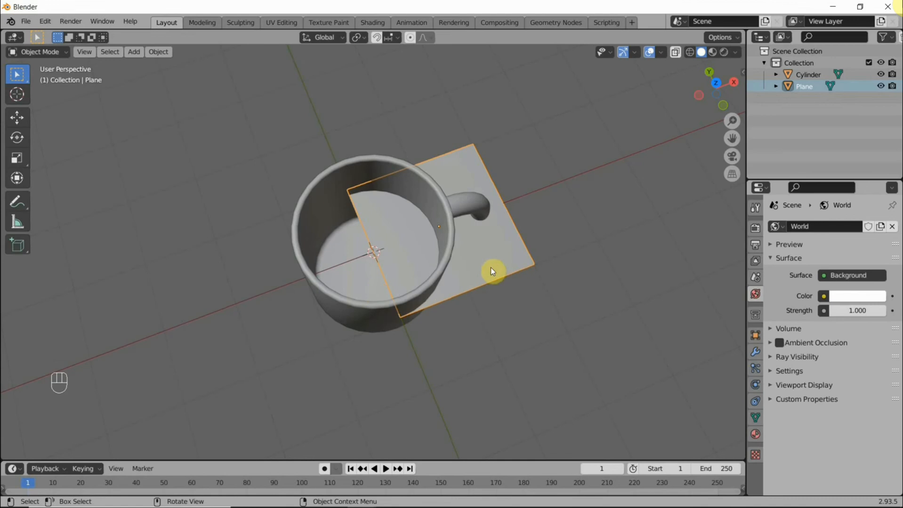
Delete the off-center plane and add a new plane mesh at the world origin.
{"action": "key", "text": "Delete"}
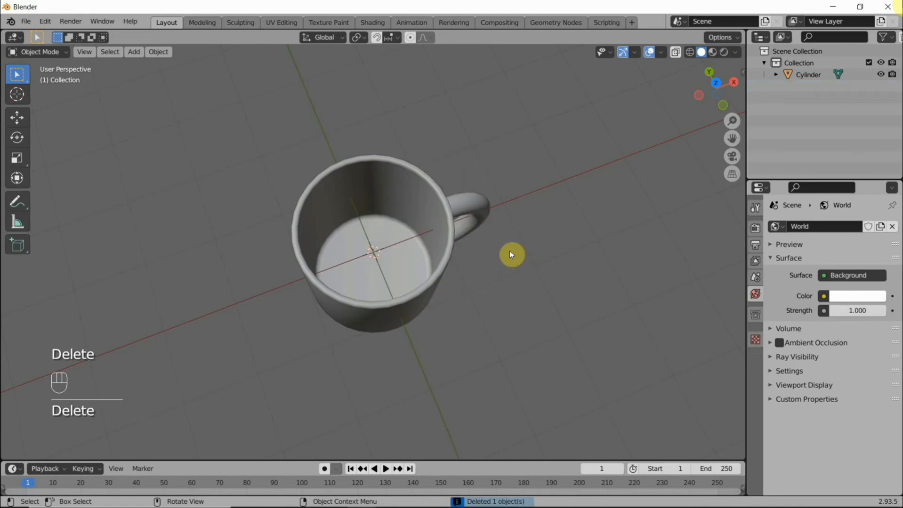
{"action": "key", "text": "shift+a"}
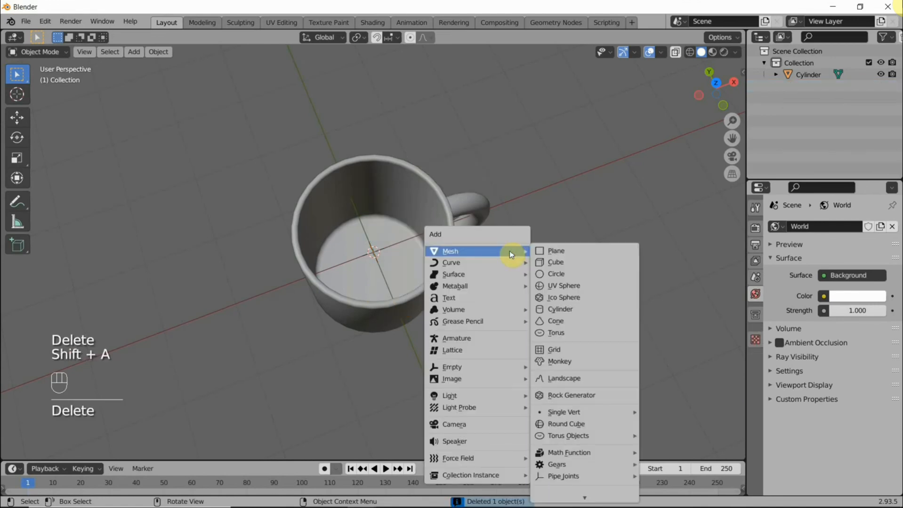
{"action": "left_click", "coordinate": [549, 251]}
{"action": "middle_click_drag", "start_coordinate": [540, 256], "coordinate": [468, 152]}
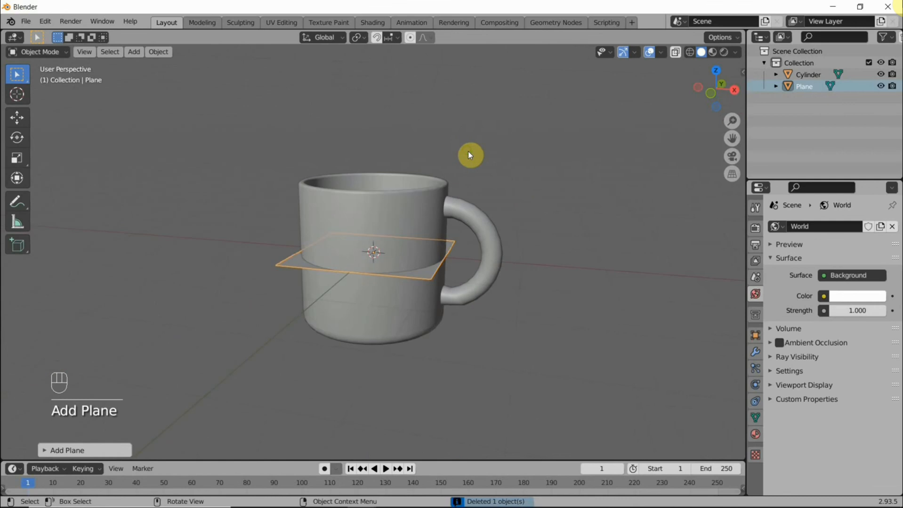
Move the plane down about 1.1 m along the global Z axis to the mug's base.
{"action": "key", "text": "g"}
{"action": "key", "text": "z"}
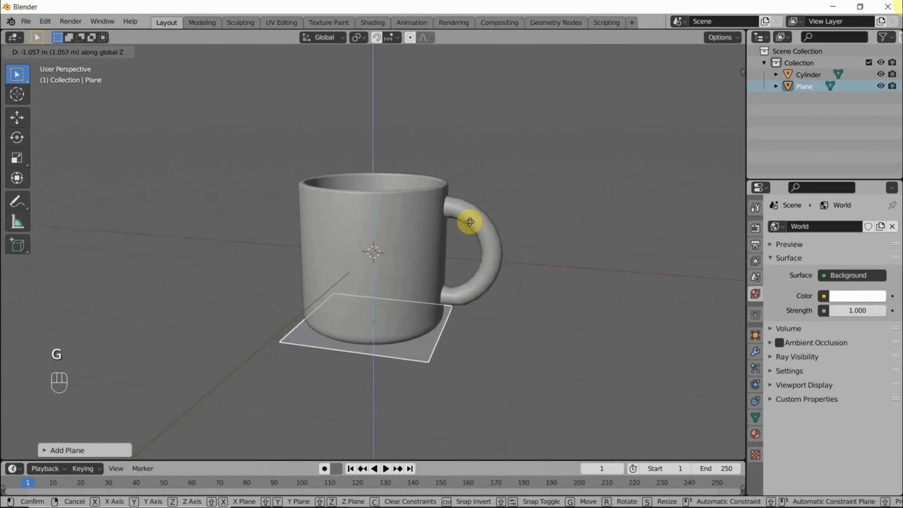
{"action": "left_click", "coordinate": [469, 226]}
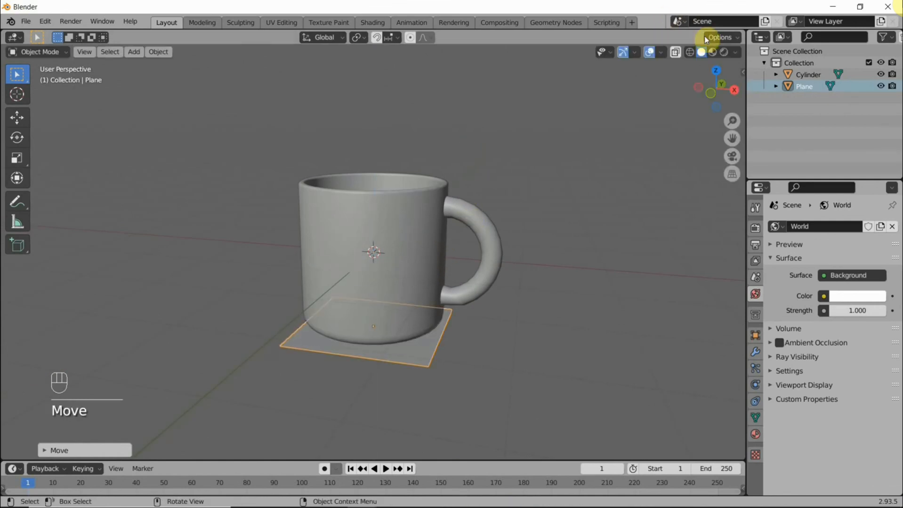
Switch the viewport to Rendered shading and show the mug's material settings.
{"action": "left_click", "coordinate": [709, 52]}
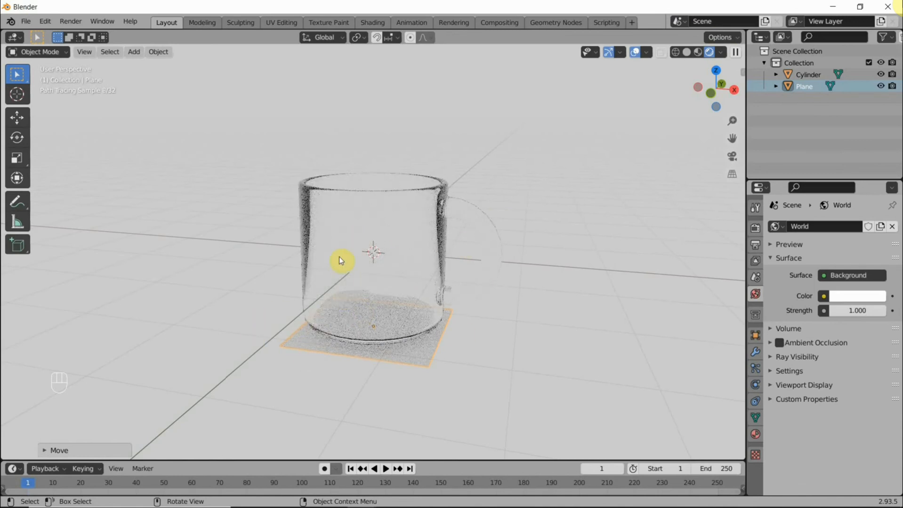
{"action": "middle_click_drag", "start_coordinate": [341, 261], "coordinate": [346, 406]}
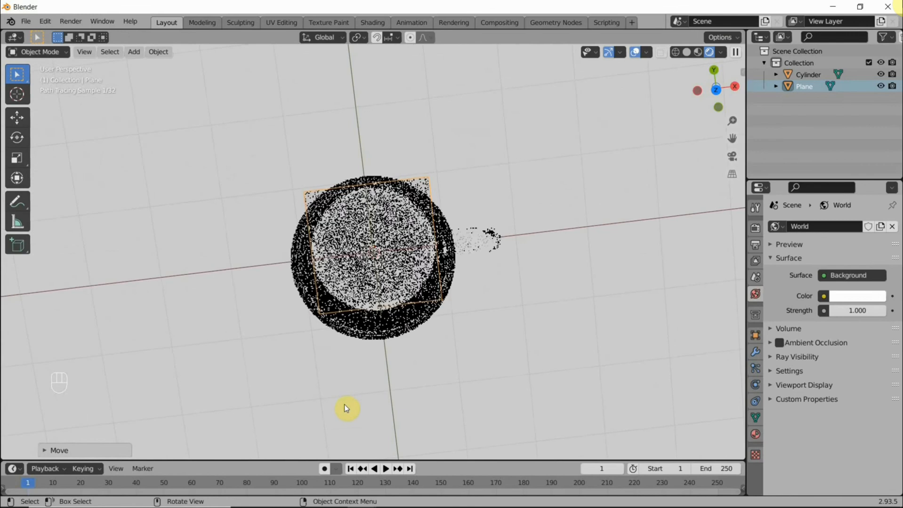
{"action": "middle_click_drag", "start_coordinate": [511, 318], "coordinate": [323, 232]}
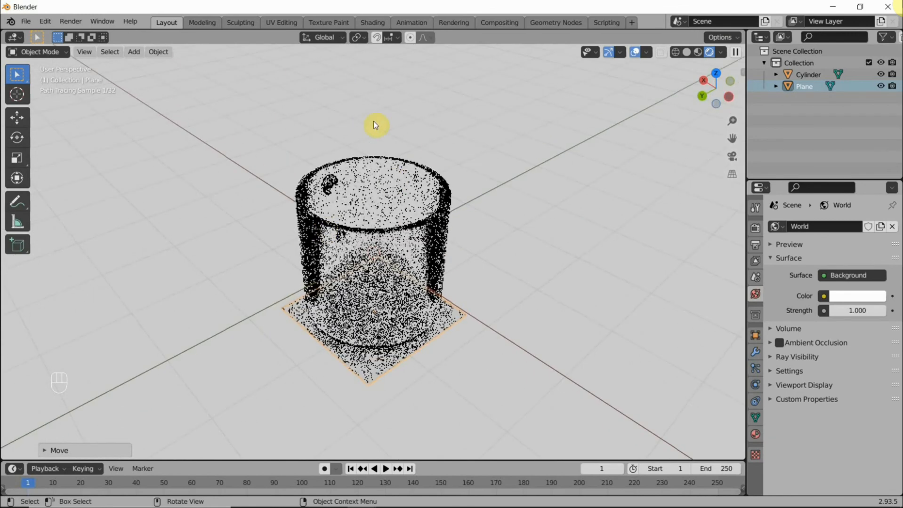
{"action": "left_click", "coordinate": [761, 430]}
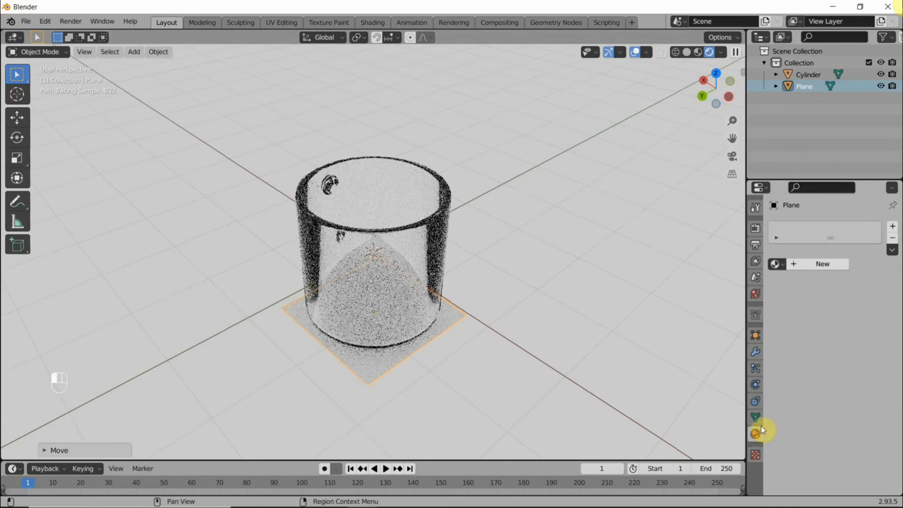
{"action": "left_click", "coordinate": [384, 271]}
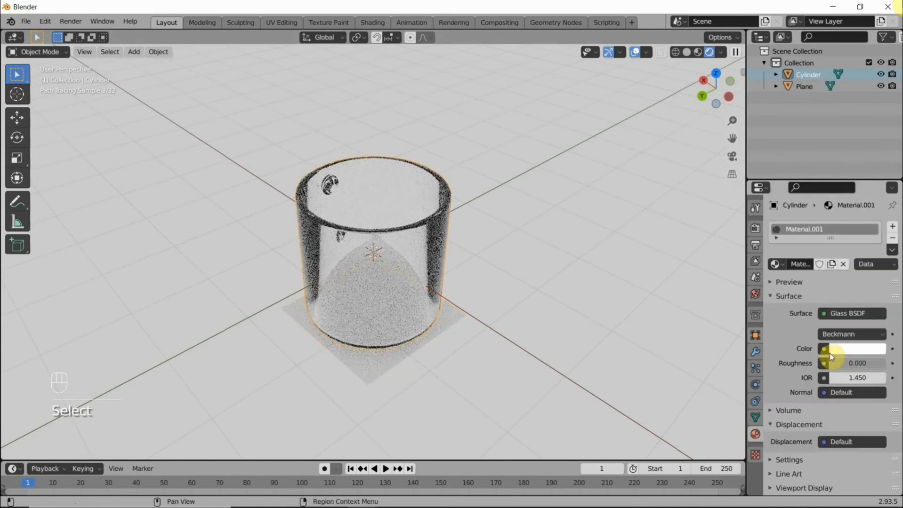
Tint the mug's Glass BSDF color orange and change it to a saturated blue.
{"action": "left_click", "coordinate": [847, 350]}
{"action": "left_click", "coordinate": [804, 245]}
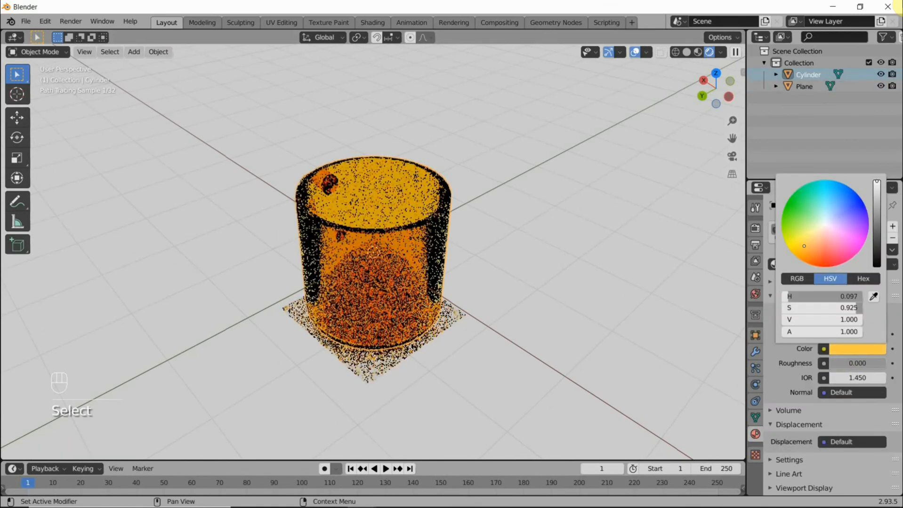
{"action": "left_click_drag", "start_coordinate": [804, 245], "coordinate": [847, 211]}
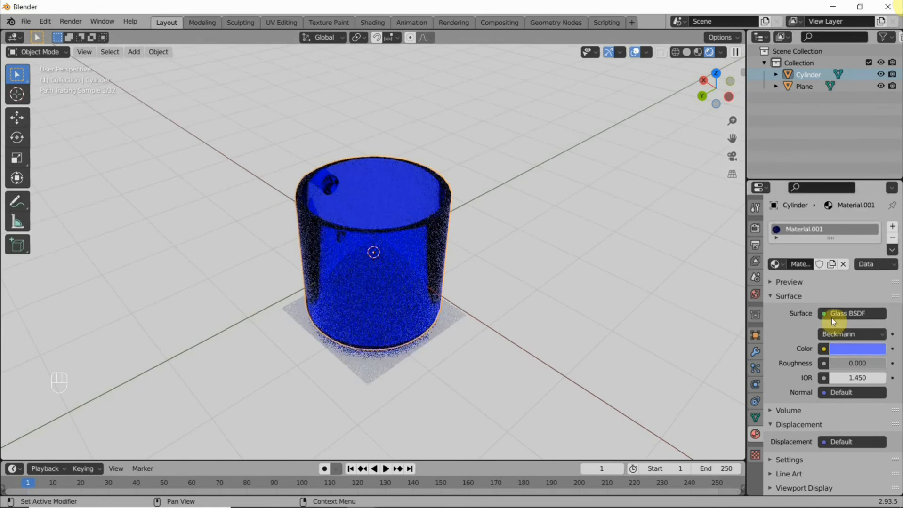
Replace the mug material's surface shader with Principled BSDF.
{"action": "left_click", "coordinate": [833, 318]}
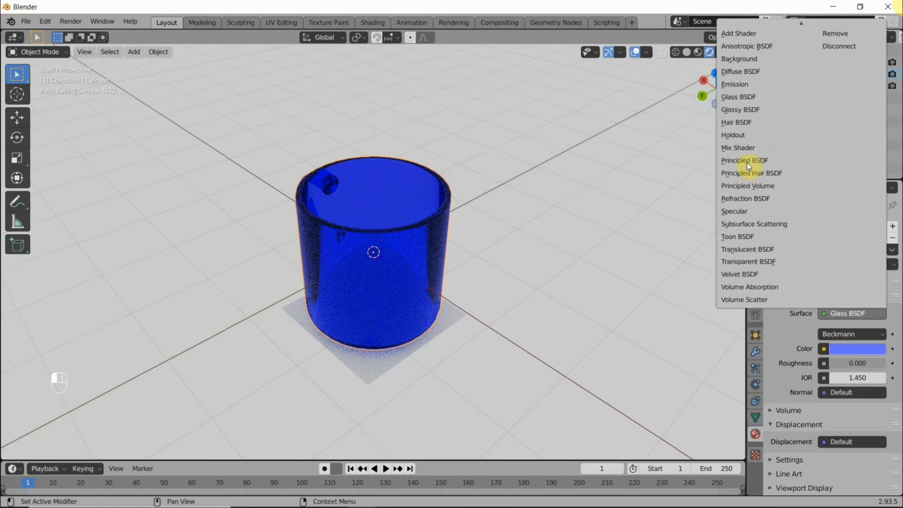
{"action": "left_click", "coordinate": [789, 160]}
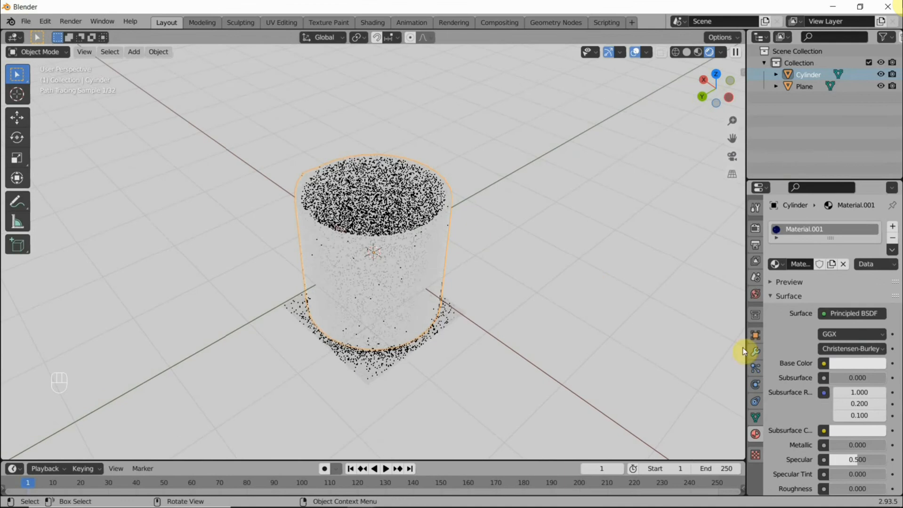
{"action": "scroll", "coordinate": [782, 400], "scroll_direction": "down", "scroll_amount": 5}
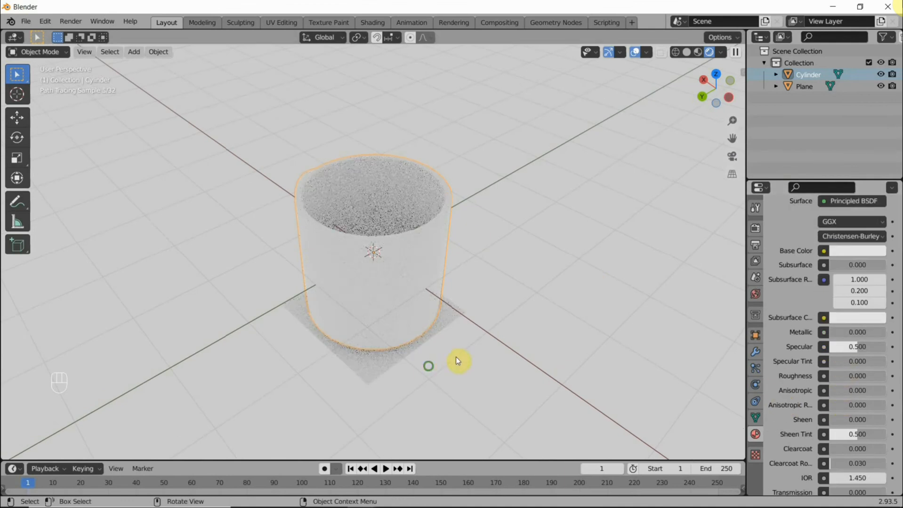
{"action": "middle_click_drag", "start_coordinate": [456, 357], "coordinate": [380, 404]}
Scale the ground plane up uniformly so it extends well beyond the mug on all sides.
{"action": "left_click", "coordinate": [561, 365]}
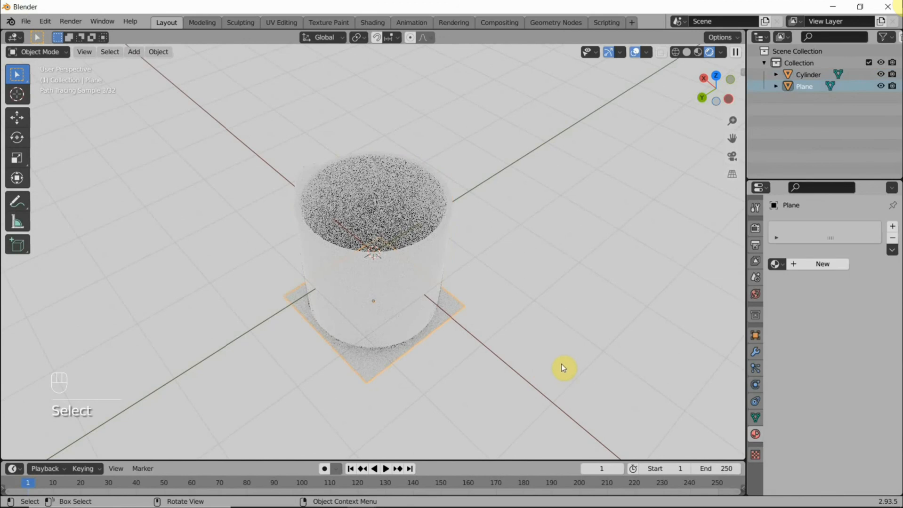
{"action": "key", "text": "s"}
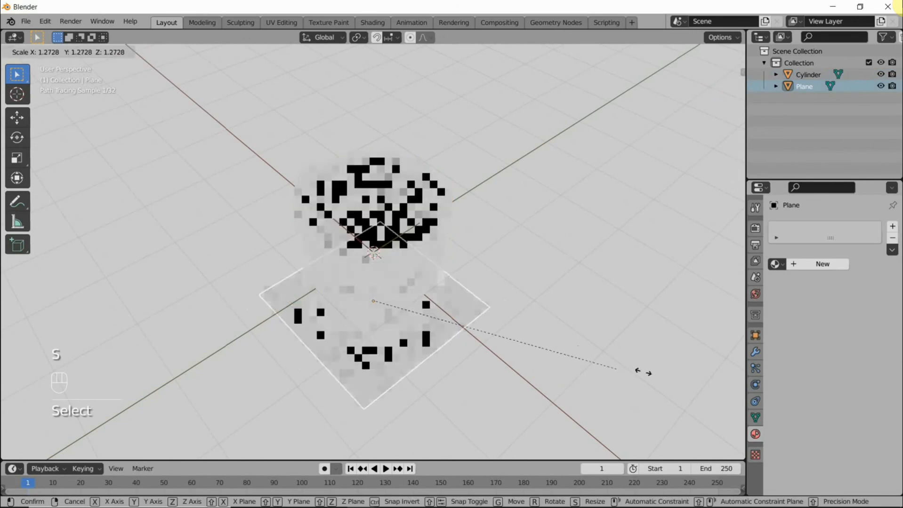
{"action": "left_click", "coordinate": [324, 359]}
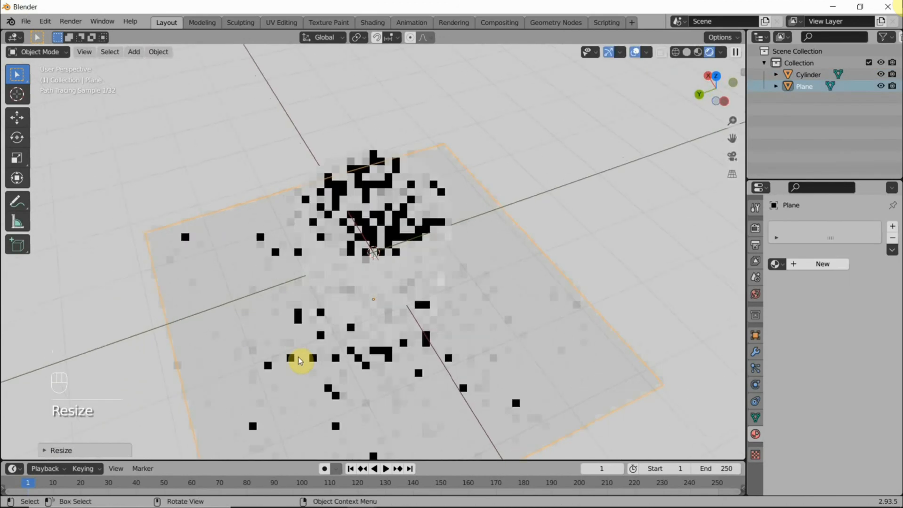
{"action": "left_click_drag", "start_coordinate": [300, 362], "coordinate": [317, 322]}
Create a new material on the ground plane and set its base color to black.
{"action": "left_click", "coordinate": [806, 263]}
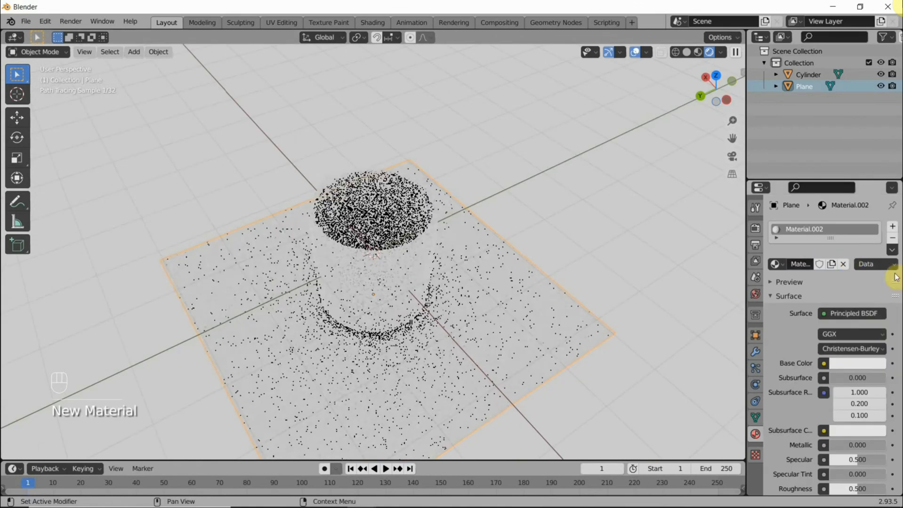
{"action": "left_click", "coordinate": [839, 364]}
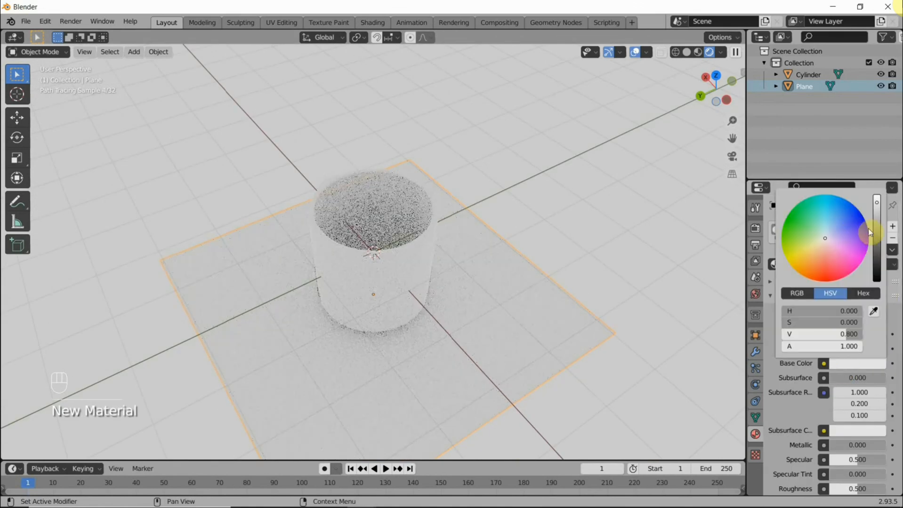
{"action": "left_click", "coordinate": [876, 242]}
{"action": "left_click_drag", "start_coordinate": [877, 242], "coordinate": [876, 282]}
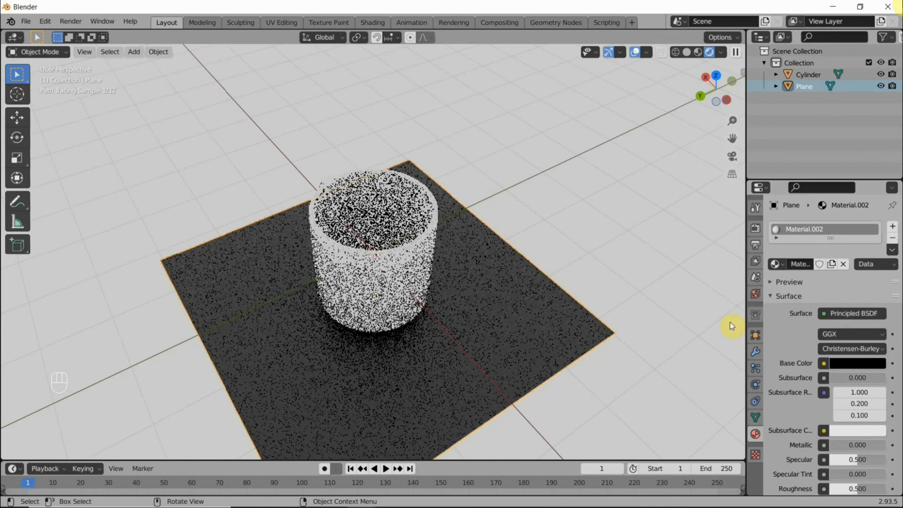
Set the plane material's roughness to 0 and metallic to 1.000, and check the mug's reflection from several angles.
{"action": "scroll", "coordinate": [861, 329], "scroll_direction": "down", "scroll_amount": 4}
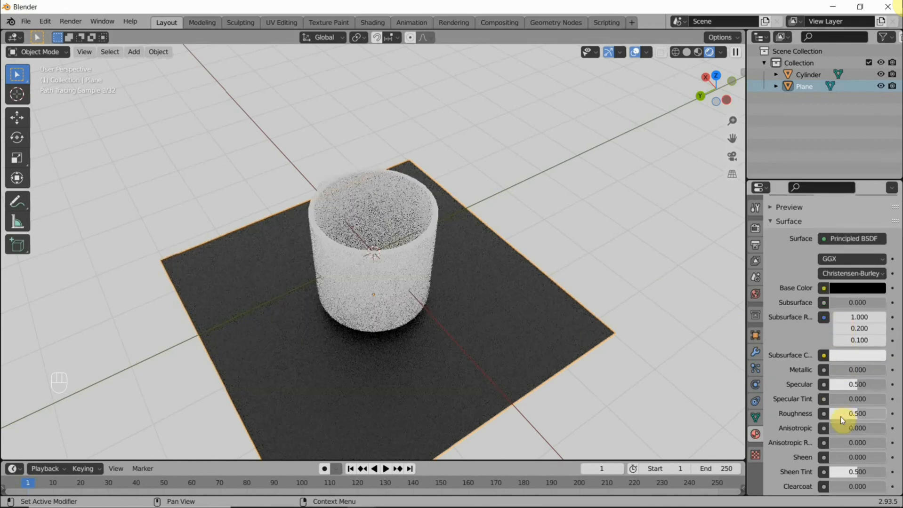
{"action": "left_click_drag", "start_coordinate": [842, 413], "coordinate": [772, 414]}
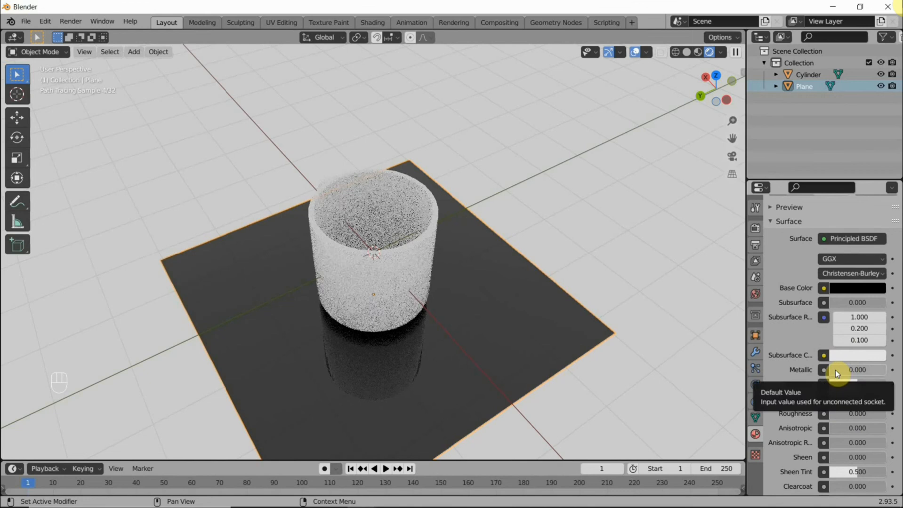
{"action": "left_click_drag", "start_coordinate": [842, 370], "coordinate": [888, 370]}
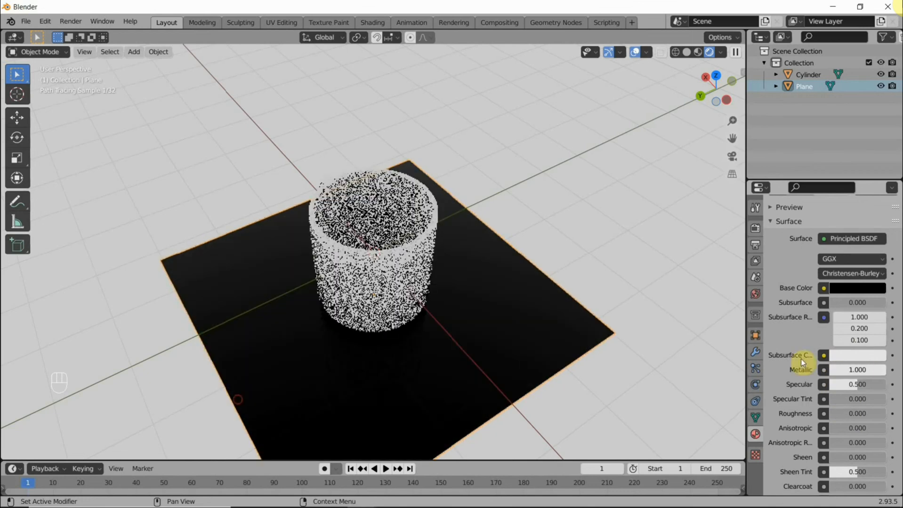
{"action": "mouse_move", "coordinate": [453, 311]}
{"action": "middle_mouse_down"}
{"action": "mouse_move", "coordinate": [423, 299]}
{"action": "mouse_move", "coordinate": [404, 276]}
{"action": "mouse_move", "coordinate": [416, 315]}
{"action": "mouse_move", "coordinate": [373, 312]}
{"action": "mouse_move", "coordinate": [353, 299]}
{"action": "mouse_move", "coordinate": [272, 302]}
{"action": "middle_mouse_up"}
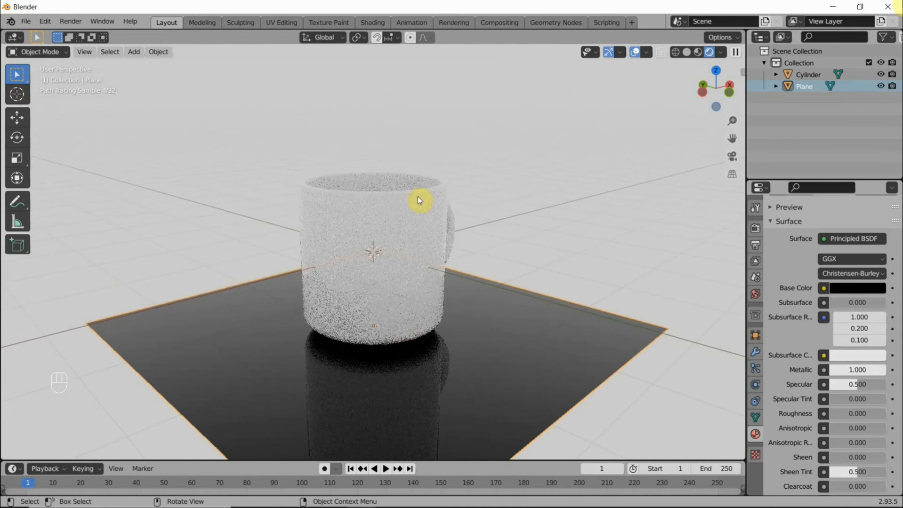
{"action": "middle_click_drag", "start_coordinate": [548, 217], "coordinate": [457, 259]}
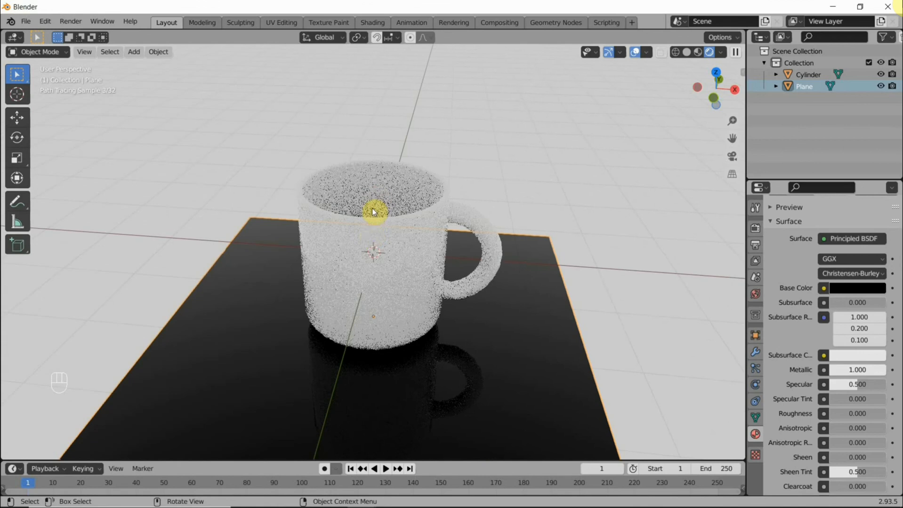
{"action": "mouse_move", "coordinate": [372, 208]}
{"action": "middle_mouse_down"}
{"action": "mouse_move", "coordinate": [369, 244]}
{"action": "mouse_move", "coordinate": [386, 156]}
{"action": "mouse_move", "coordinate": [365, 198]}
{"action": "mouse_move", "coordinate": [321, 196]}
{"action": "middle_mouse_up"}
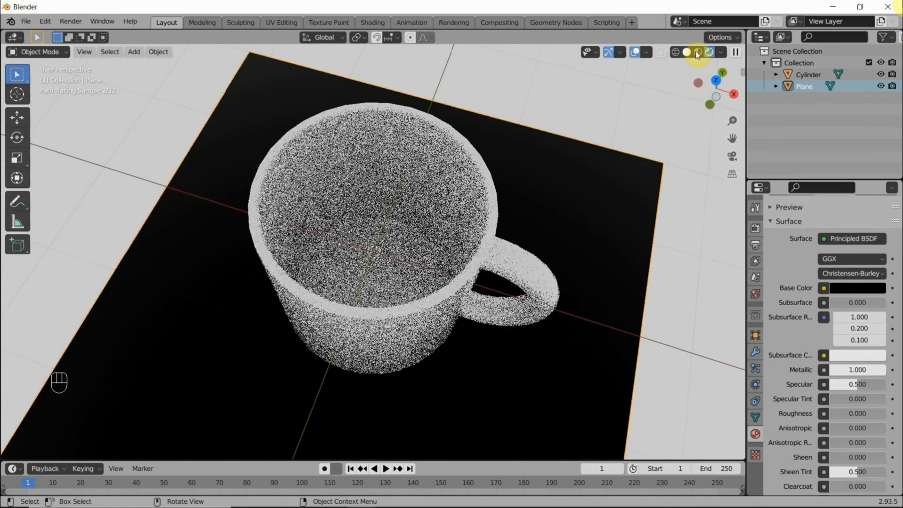
Switch the viewport to Solid shading with a view into the mug's interior.
{"action": "left_click", "coordinate": [697, 52]}
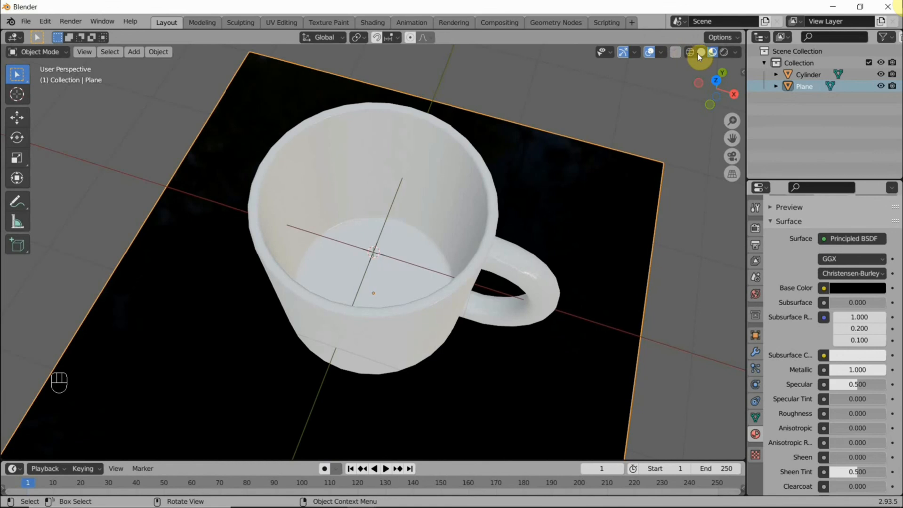
{"action": "left_click", "coordinate": [699, 52]}
{"action": "middle_click_drag", "start_coordinate": [493, 228], "coordinate": [473, 199]}
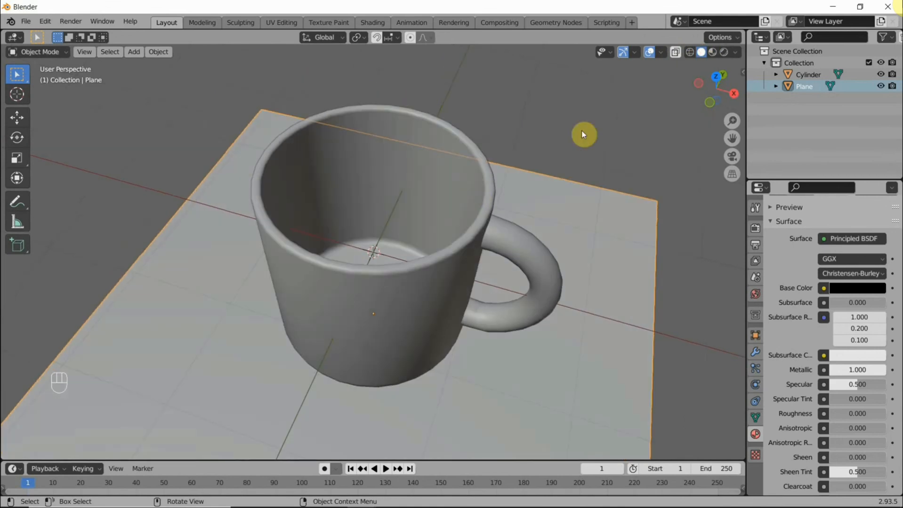
Add a horizontal loop cut around the mug's inner wall in Edit Mode, slid toward the rim by a factor of about -0.7.
{"action": "left_click", "coordinate": [402, 160]}
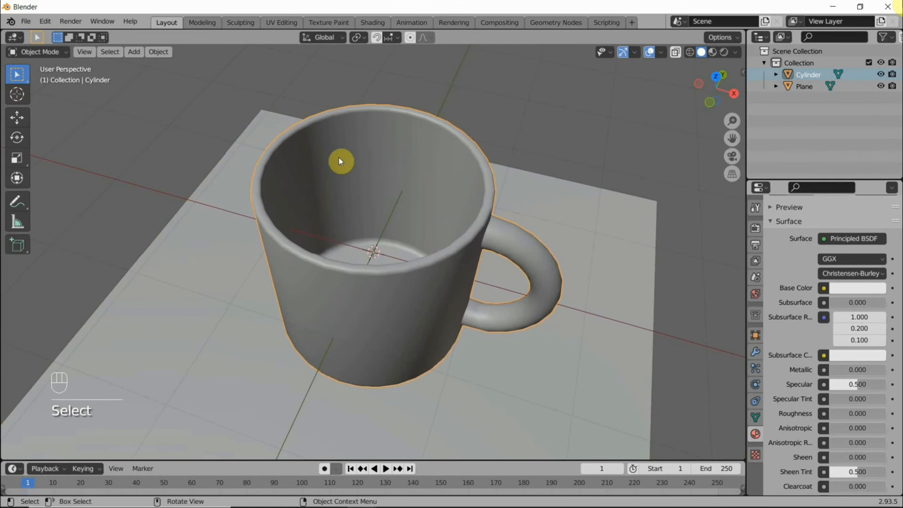
{"action": "key", "text": "Tab"}
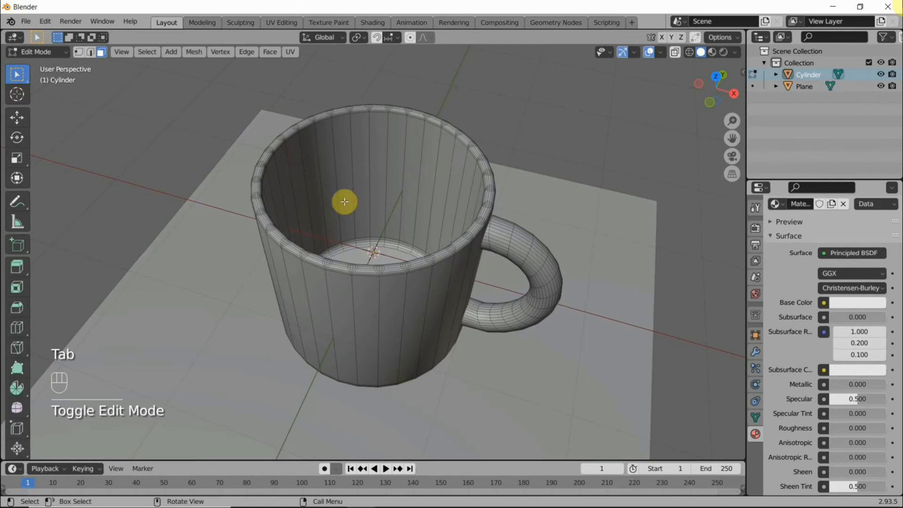
{"action": "key", "text": "ctrl+r"}
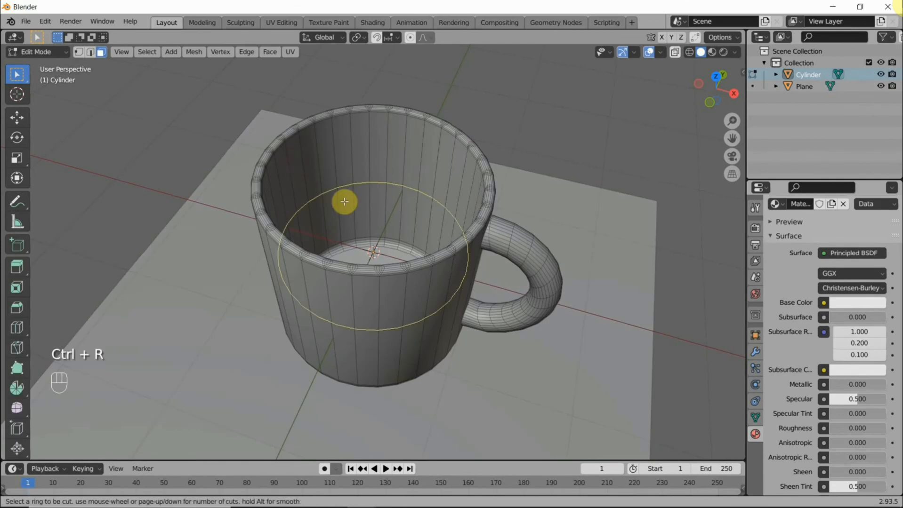
{"action": "left_click", "coordinate": [345, 202]}
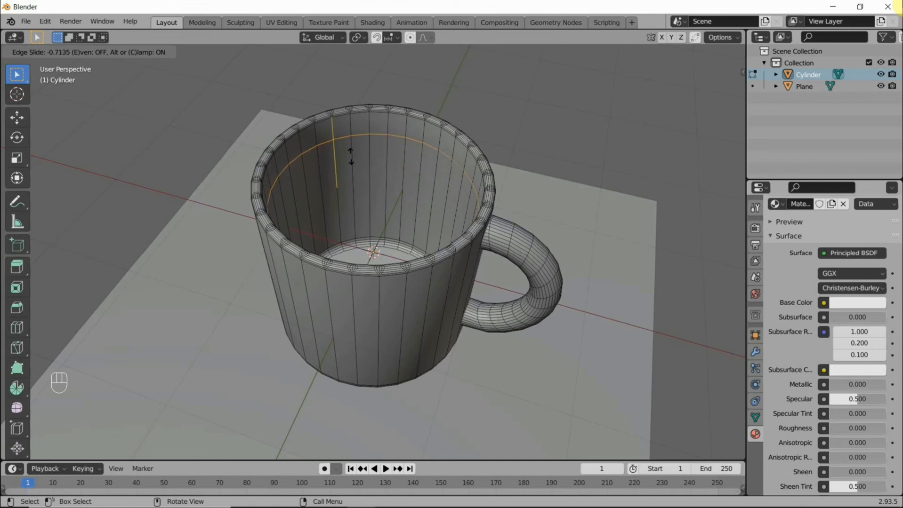
{"action": "left_click", "coordinate": [414, 161]}
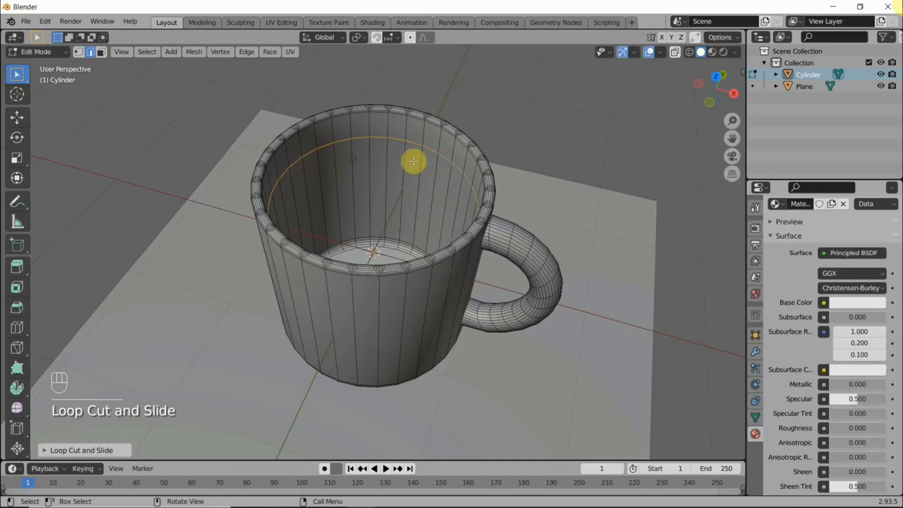
Fill the new inner edge loop with a face to form the liquid surface.
{"action": "mouse_move", "coordinate": [405, 211]}
{"action": "middle_mouse_down"}
{"action": "mouse_move", "coordinate": [382, 217]}
{"action": "mouse_move", "coordinate": [385, 193]}
{"action": "mouse_move", "coordinate": [355, 232]}
{"action": "mouse_move", "coordinate": [351, 278]}
{"action": "mouse_move", "coordinate": [382, 203]}
{"action": "mouse_move", "coordinate": [391, 201]}
{"action": "middle_mouse_up"}
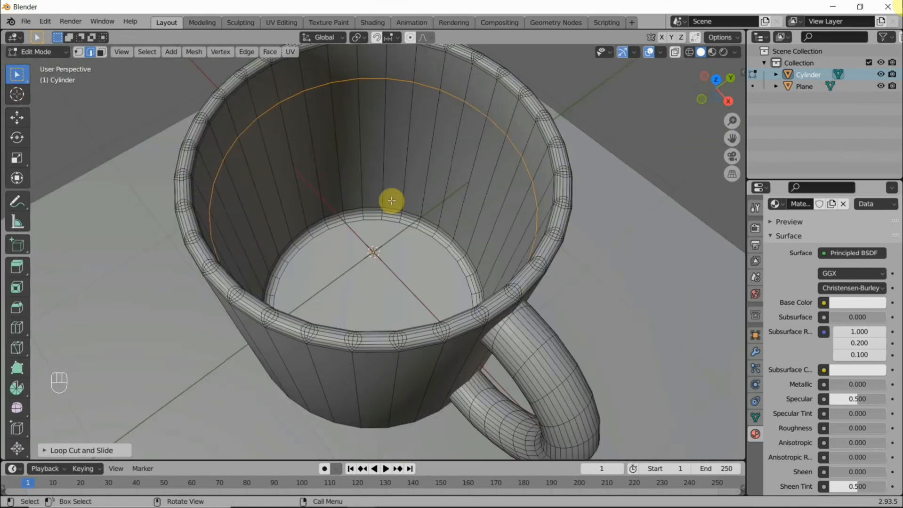
{"action": "key", "text": "f"}
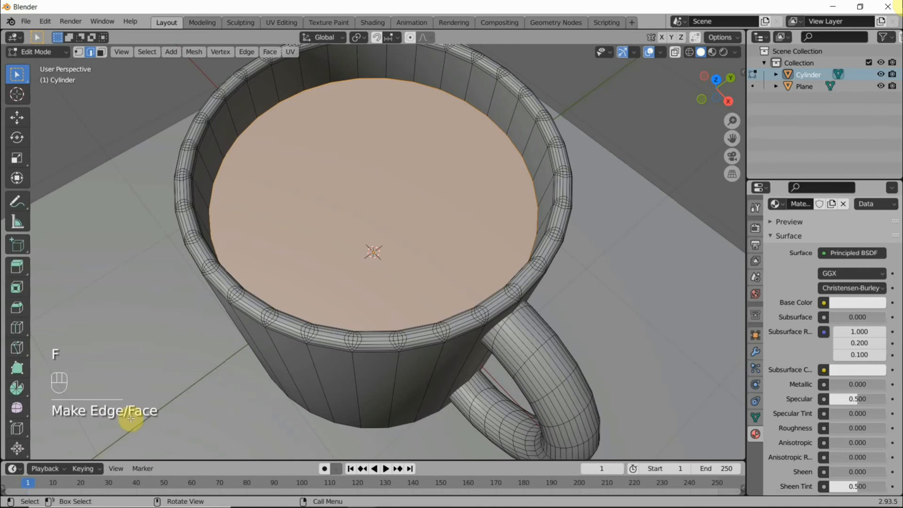
{"action": "scroll", "coordinate": [398, 210], "scroll_direction": "down", "scroll_amount": 5}
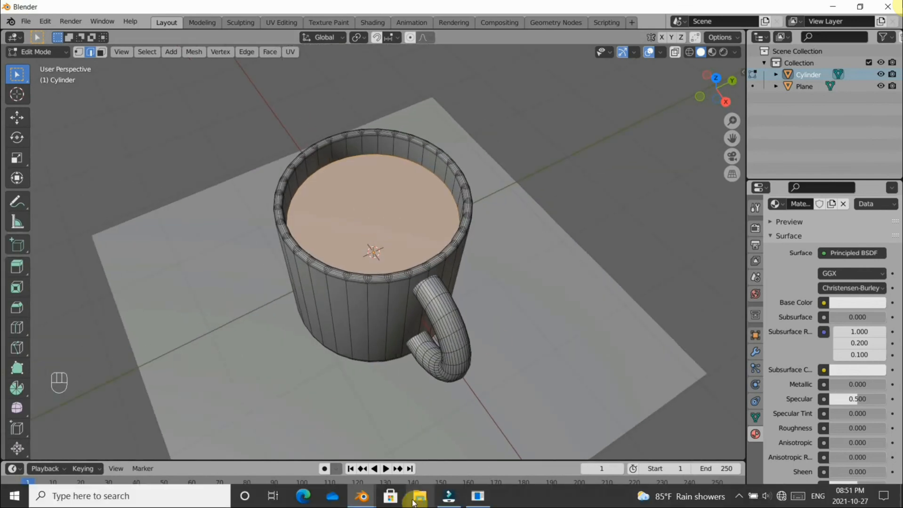
{"action": "left_click", "coordinate": [478, 501]}
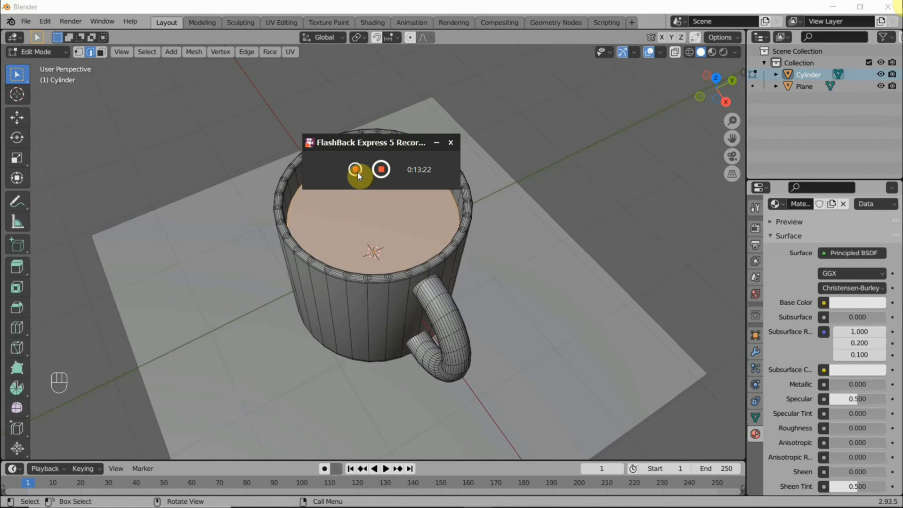
{"action": "left_click", "coordinate": [358, 172]}
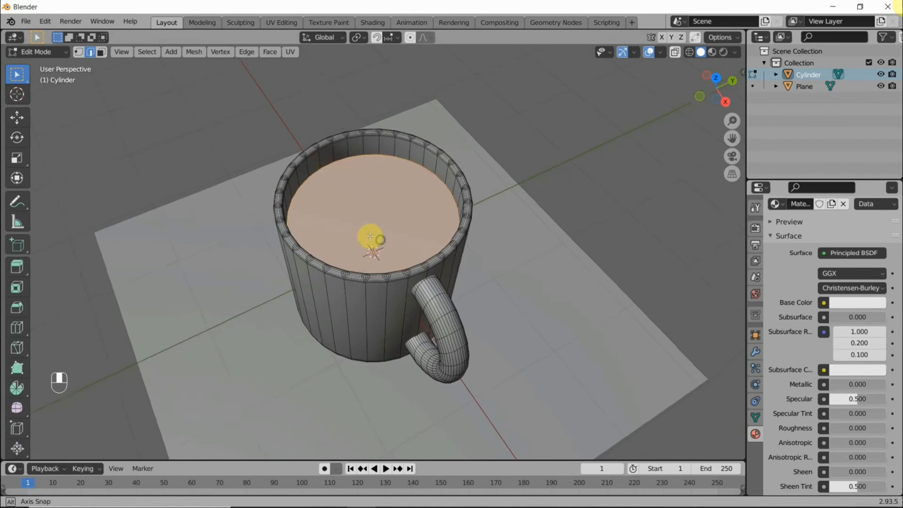
{"action": "middle_click_drag", "start_coordinate": [369, 232], "coordinate": [375, 201]}
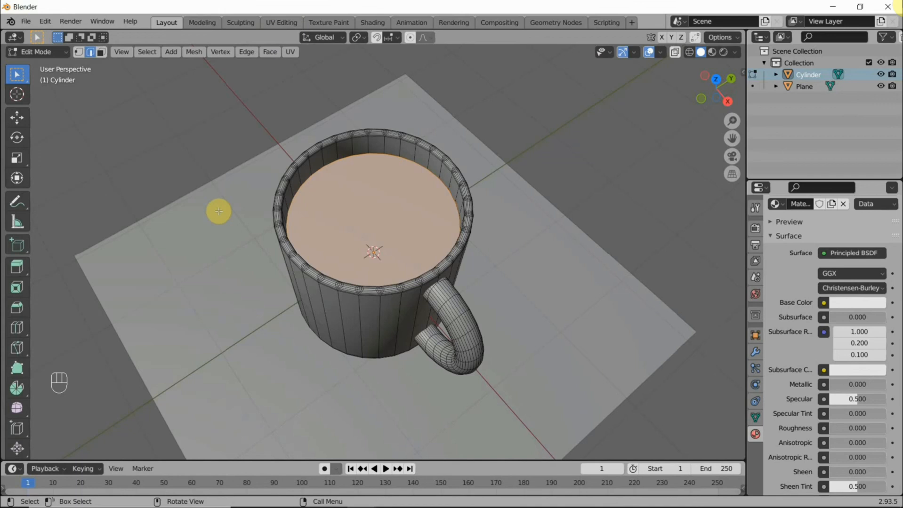
Add a second material slot to the mug and create a new material in it for the liquid surface.
{"action": "scroll", "coordinate": [874, 356], "scroll_direction": "up", "scroll_amount": 4}
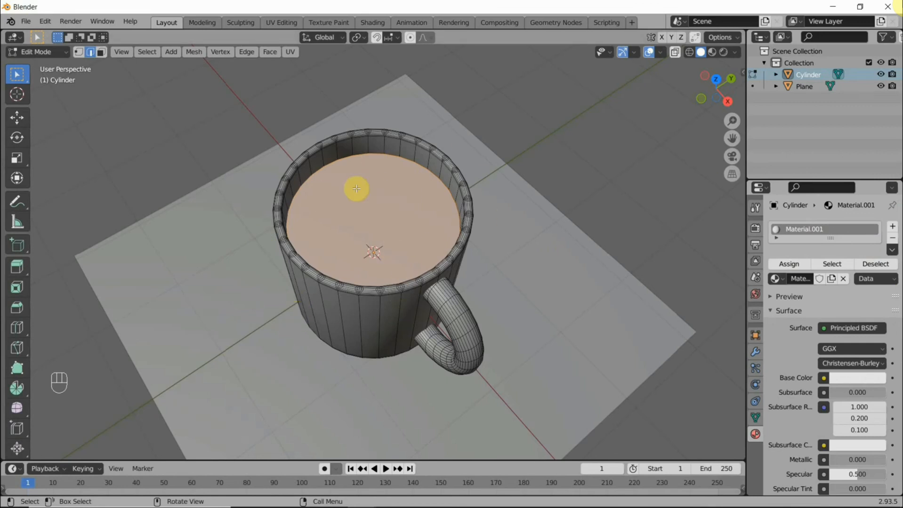
{"action": "left_click", "coordinate": [893, 228]}
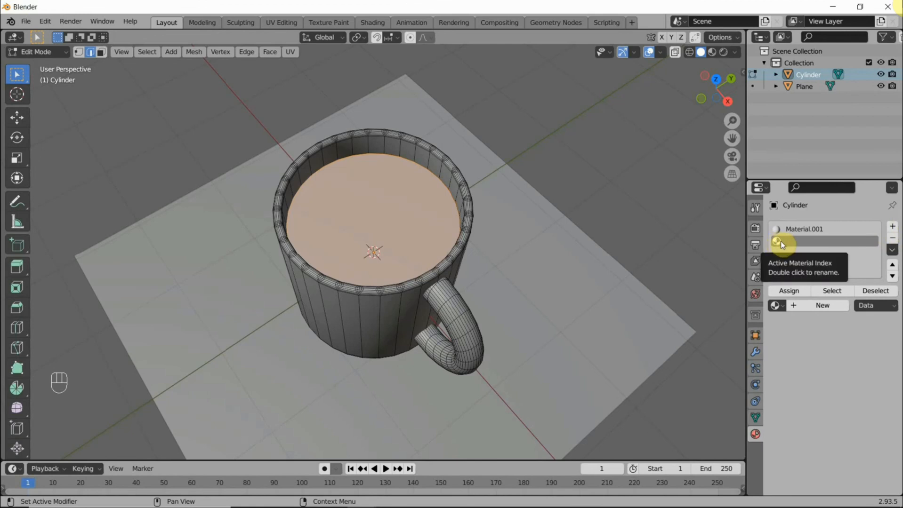
{"action": "left_click", "coordinate": [804, 309]}
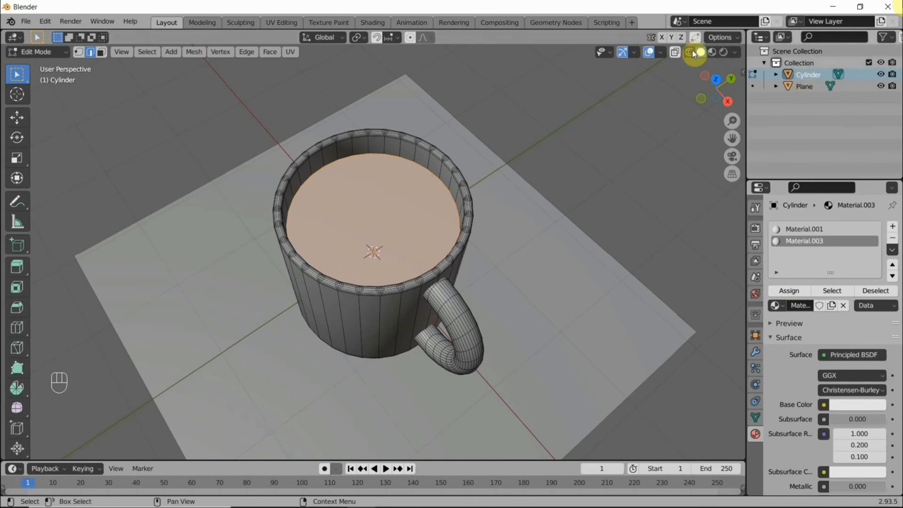
Switch the viewport to Rendered shading, assign the new material to the selected liquid face, and return to Object Mode.
{"action": "left_click", "coordinate": [723, 52]}
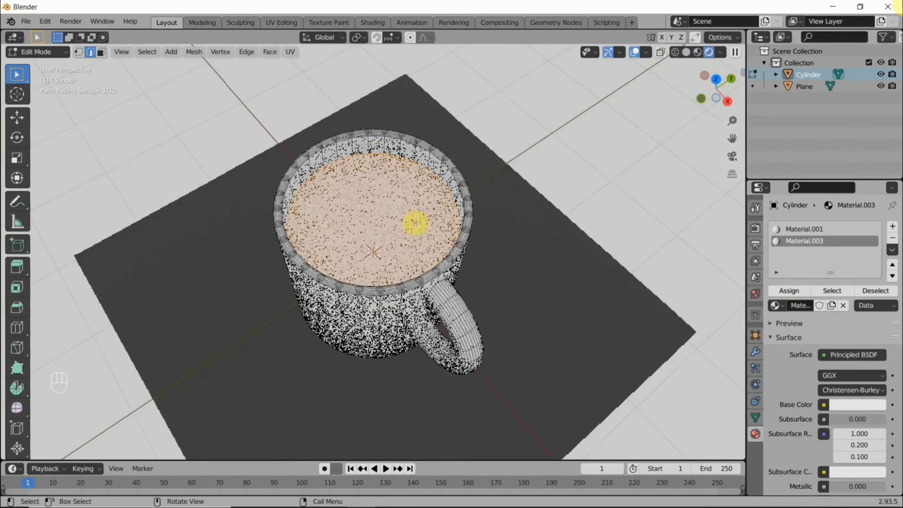
{"action": "key", "text": "Tab"}
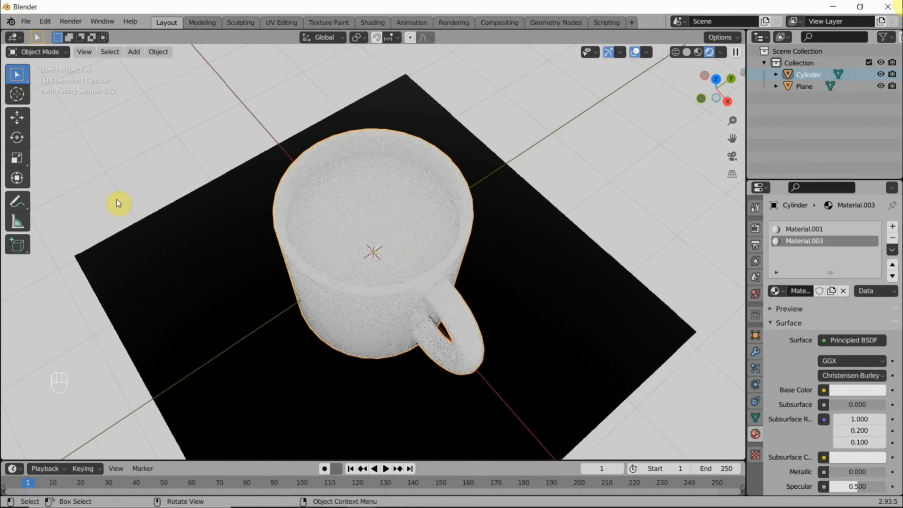
{"action": "key", "text": "Tab"}
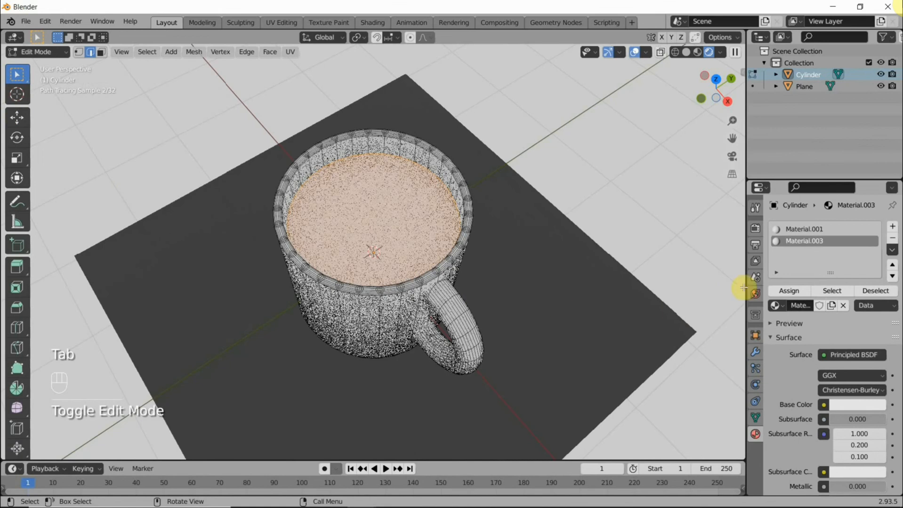
{"action": "left_click", "coordinate": [777, 292]}
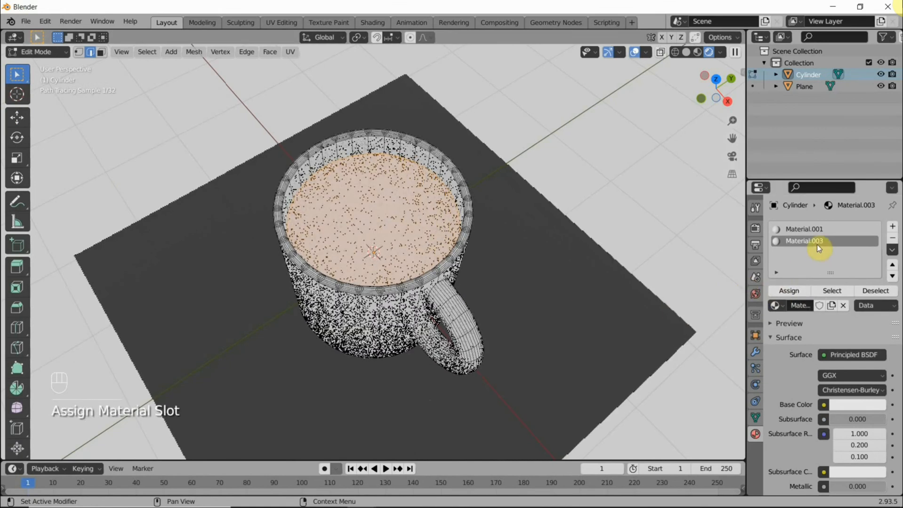
{"action": "key", "text": "Tab"}
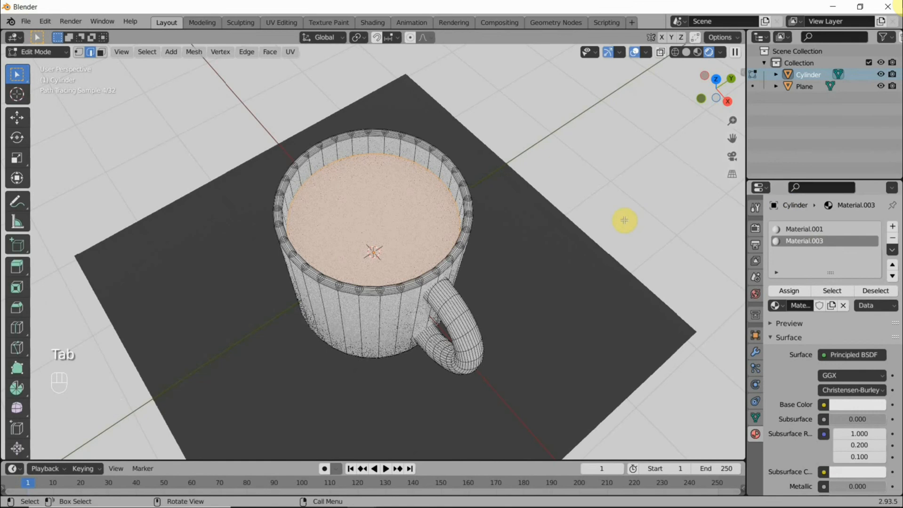
{"action": "key", "text": "Tab"}
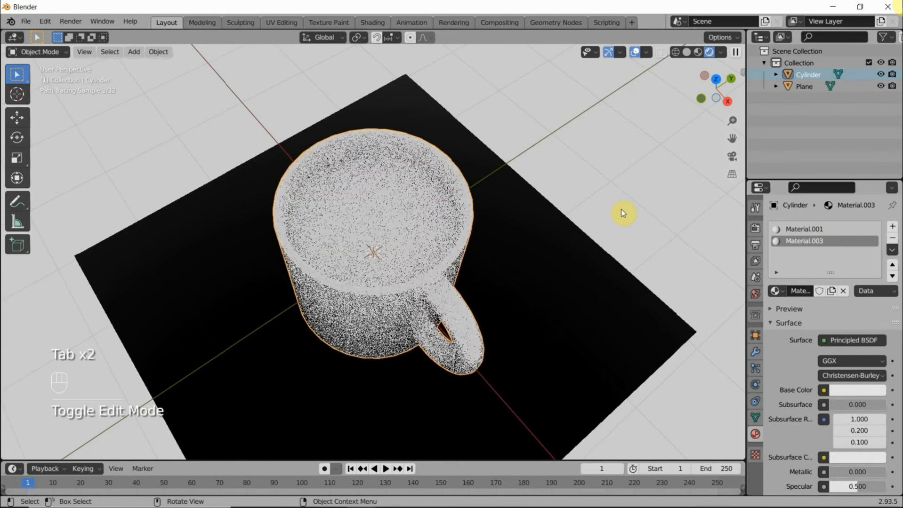
Set the liquid material's base color to a light orange and check it from the side of the mug.
{"action": "middle_click_drag", "start_coordinate": [630, 309], "coordinate": [619, 315]}
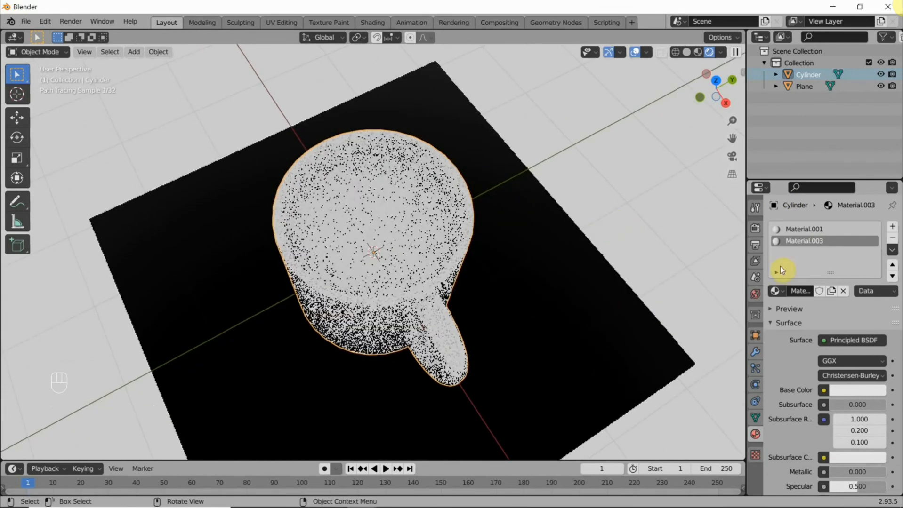
{"action": "left_click", "coordinate": [855, 390]}
{"action": "left_click", "coordinate": [810, 284]}
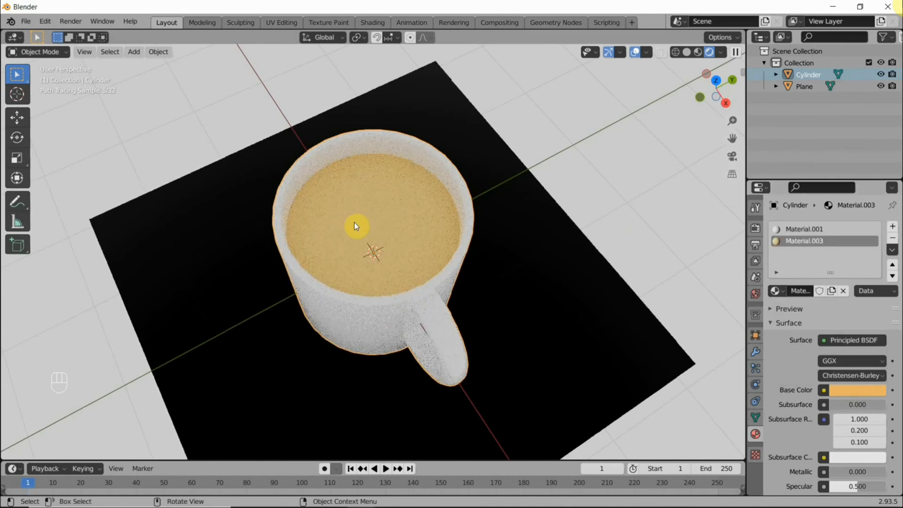
{"action": "middle_click_drag", "start_coordinate": [421, 337], "coordinate": [303, 192]}
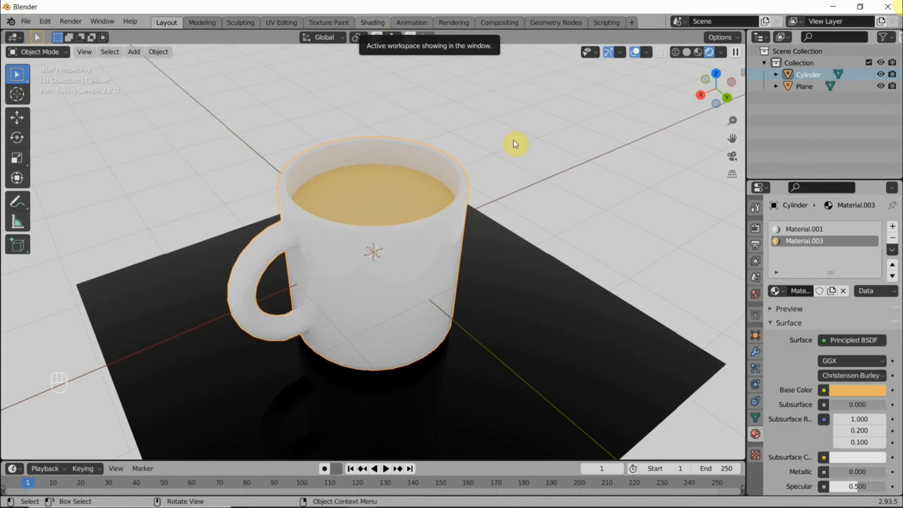
Switch to the Shading workspace with a close view of the liquid inside the mug.
{"action": "left_click", "coordinate": [372, 22]}
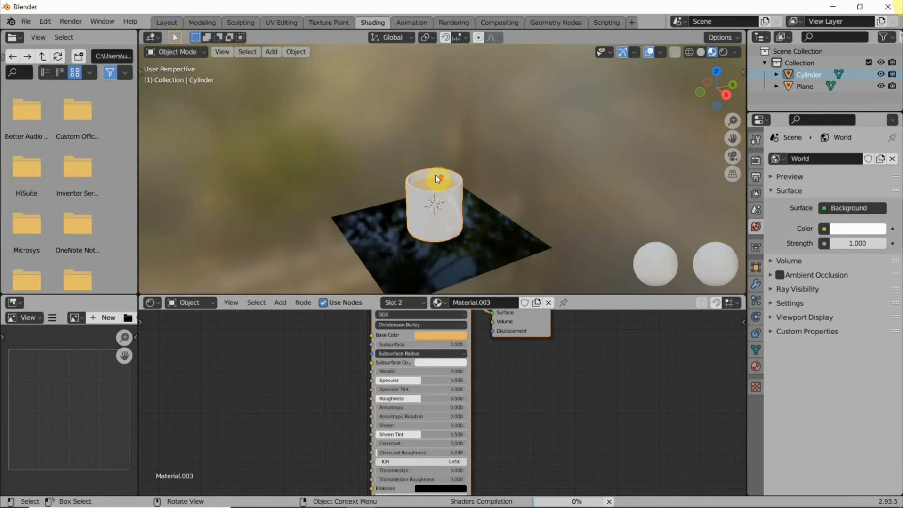
{"action": "scroll", "coordinate": [436, 176], "scroll_direction": "up", "scroll_amount": 4}
{"action": "middle_click_drag", "start_coordinate": [462, 228], "coordinate": [415, 254]}
{"action": "scroll", "coordinate": [425, 247], "scroll_direction": "up", "scroll_amount": 4}
{"action": "scroll", "coordinate": [407, 257], "scroll_direction": "down", "scroll_amount": 2}
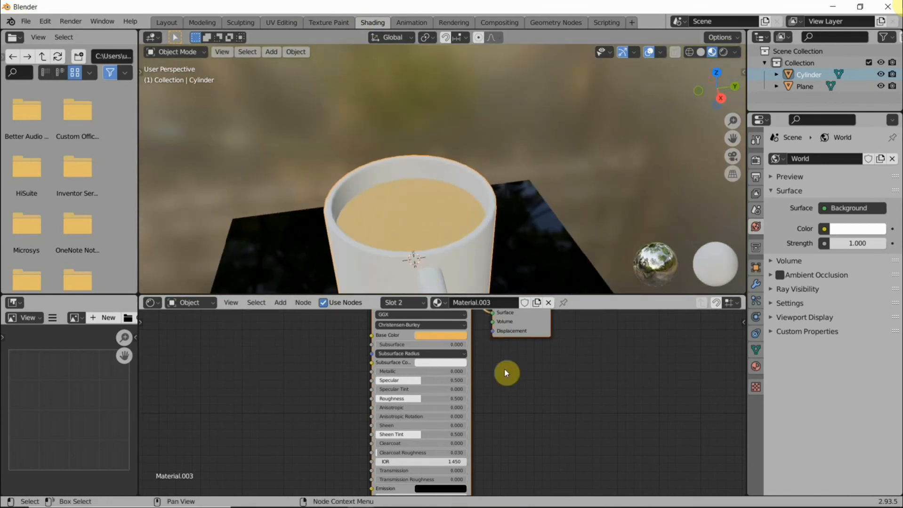
Move the Principled BSDF node well away from the Material Output node to make room between them.
{"action": "middle_click_drag", "start_coordinate": [503, 363], "coordinate": [307, 370]}
{"action": "scroll", "coordinate": [273, 353], "scroll_direction": "up", "scroll_amount": 4}
{"action": "middle_click_drag", "start_coordinate": [330, 400], "coordinate": [499, 490]}
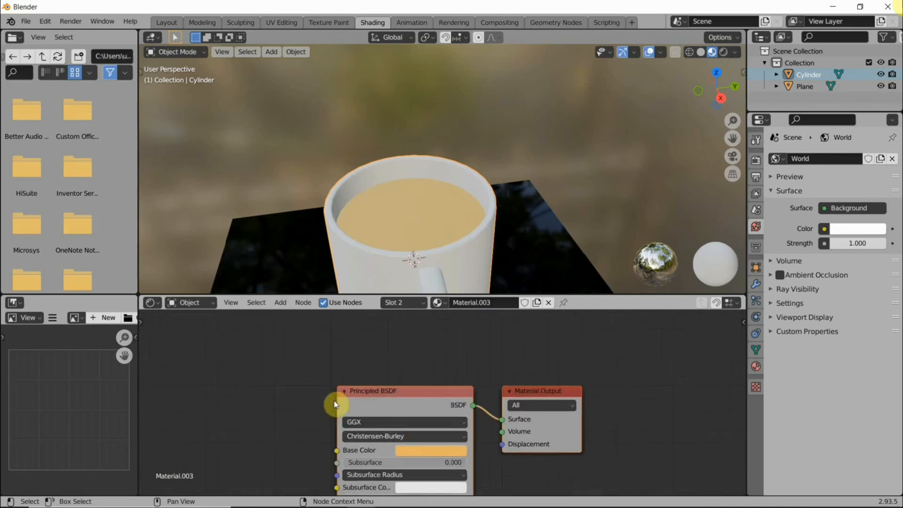
{"action": "scroll", "coordinate": [437, 403], "scroll_direction": "down", "scroll_amount": 2}
{"action": "middle_click_drag", "start_coordinate": [514, 452], "coordinate": [444, 412]}
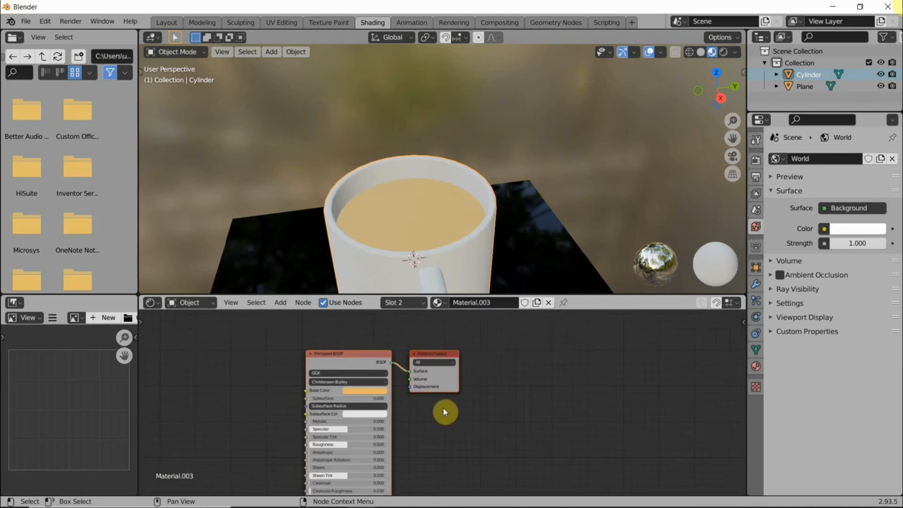
{"action": "left_click_drag", "start_coordinate": [325, 355], "coordinate": [396, 337]}
{"action": "left_click_drag", "start_coordinate": [473, 351], "coordinate": [477, 337]}
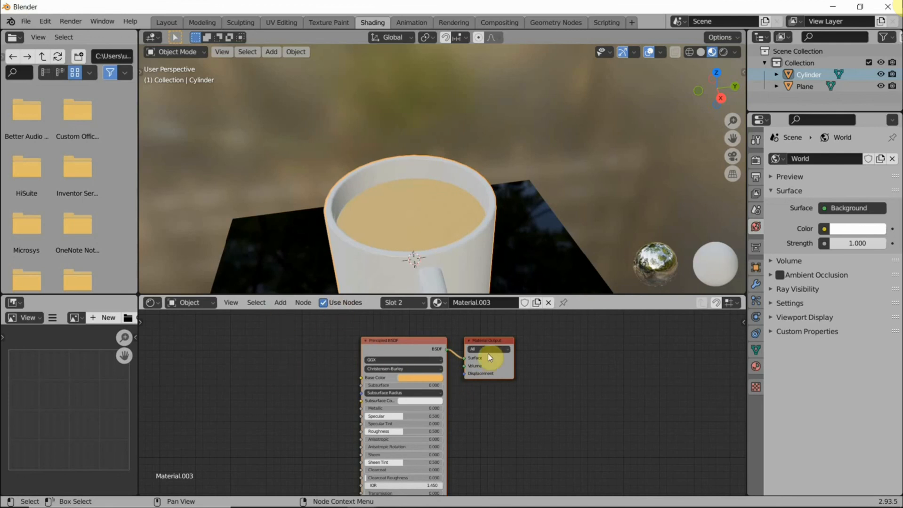
{"action": "left_click", "coordinate": [381, 354]}
{"action": "left_click_drag", "start_coordinate": [397, 346], "coordinate": [216, 333]}
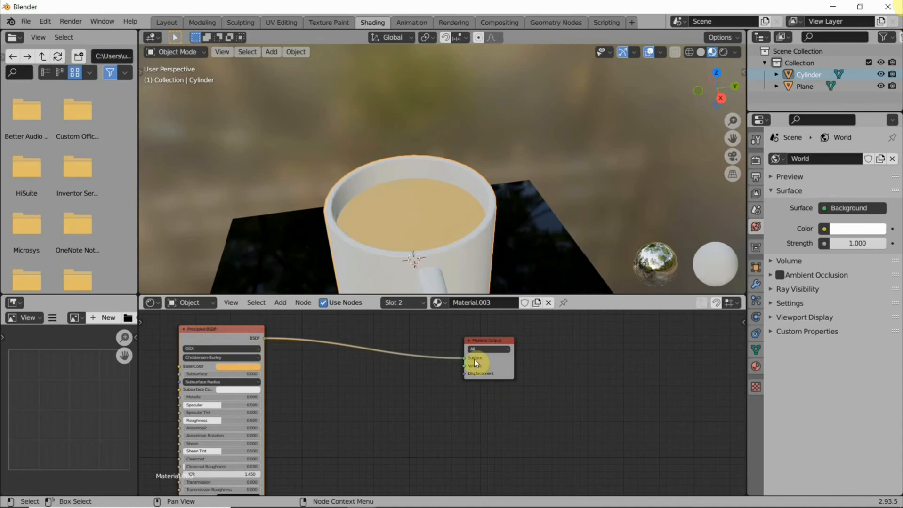
Try a Wave Texture node with its Color output connected to the Material Output's Displacement, and inspect the liquid surface.
{"action": "left_click", "coordinate": [284, 306]}
{"action": "left_click", "coordinate": [282, 302]}
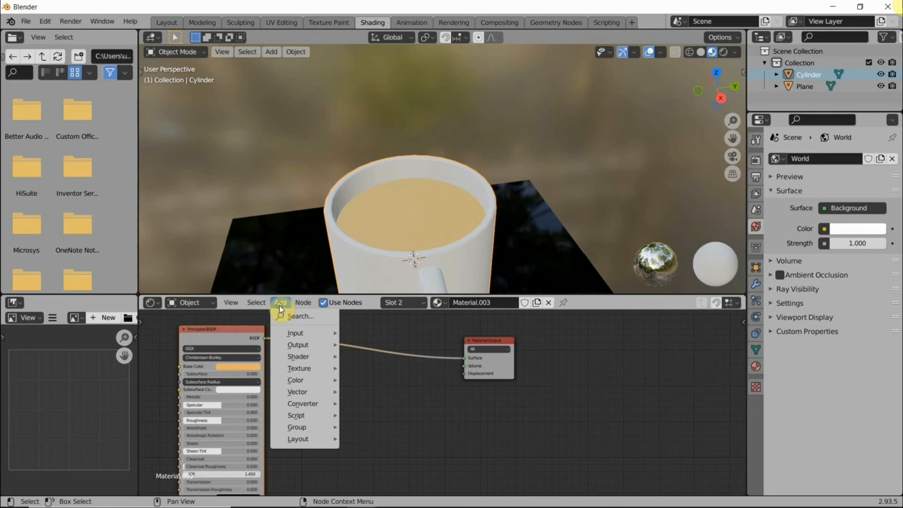
{"action": "mouse_move", "coordinate": [293, 366]}
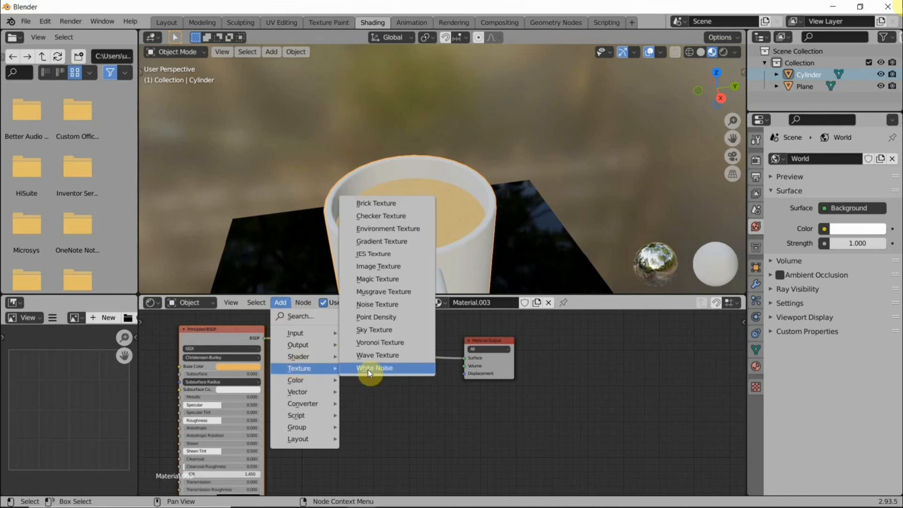
{"action": "left_click", "coordinate": [369, 356]}
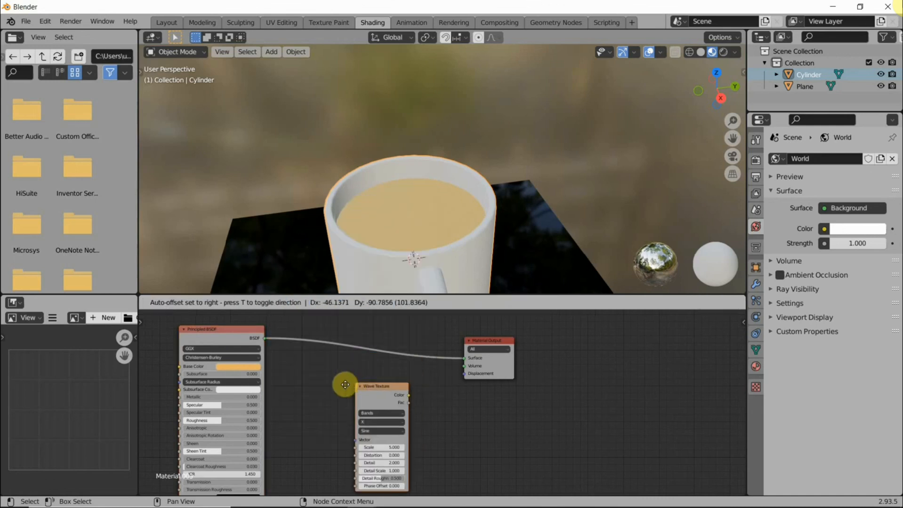
{"action": "left_click", "coordinate": [392, 395]}
{"action": "scroll", "coordinate": [401, 400], "scroll_direction": "up", "scroll_amount": 2}
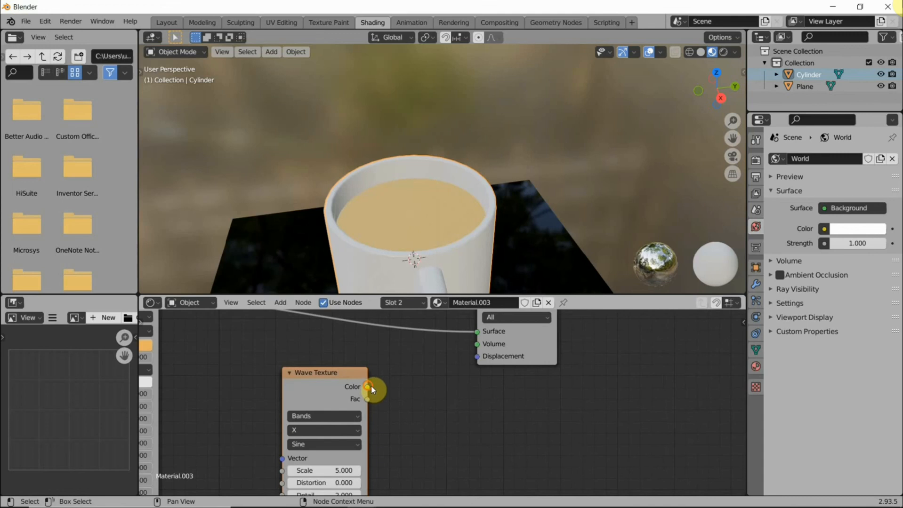
{"action": "left_click_drag", "start_coordinate": [371, 386], "coordinate": [477, 357]}
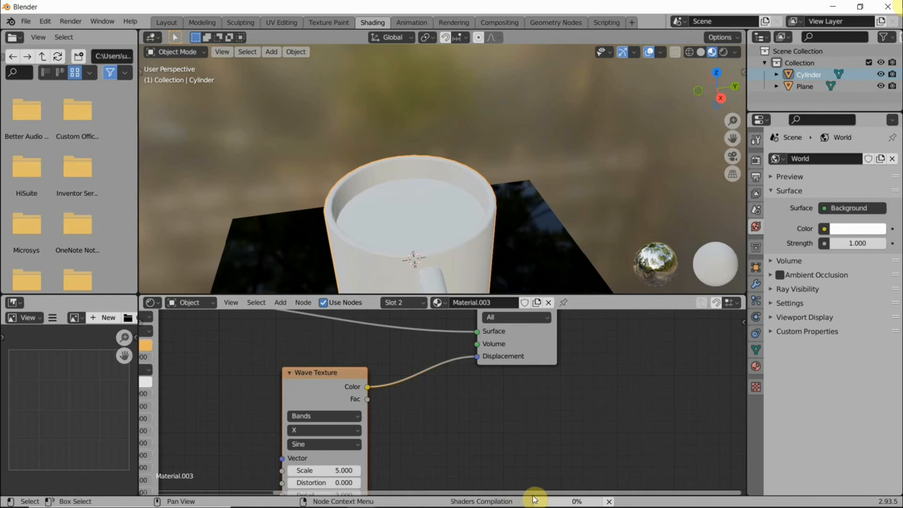
{"action": "middle_click_drag", "start_coordinate": [411, 189], "coordinate": [328, 3]}
{"action": "middle_click_drag", "start_coordinate": [383, 187], "coordinate": [419, 202]}
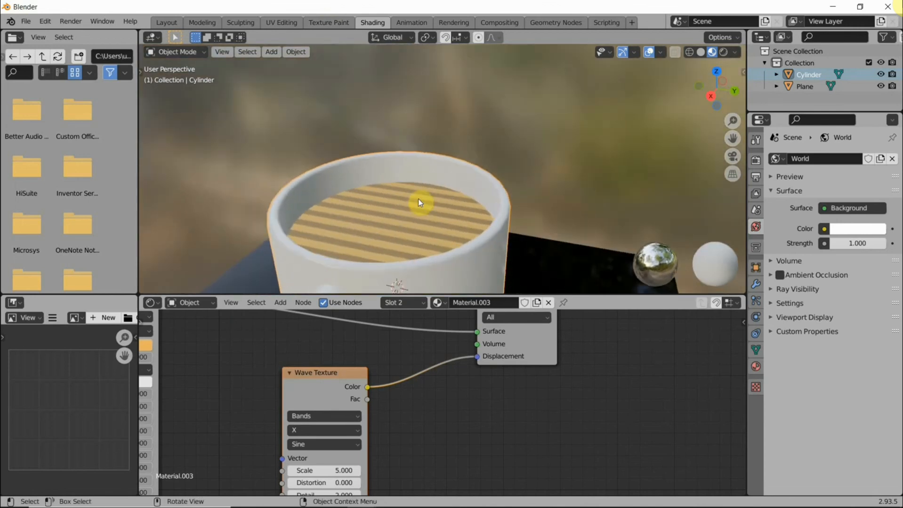
Delete the Wave Texture node from the liquid material.
{"action": "scroll", "coordinate": [305, 380], "scroll_direction": "down", "scroll_amount": 3}
{"action": "middle_click_drag", "start_coordinate": [280, 355], "coordinate": [383, 413]}
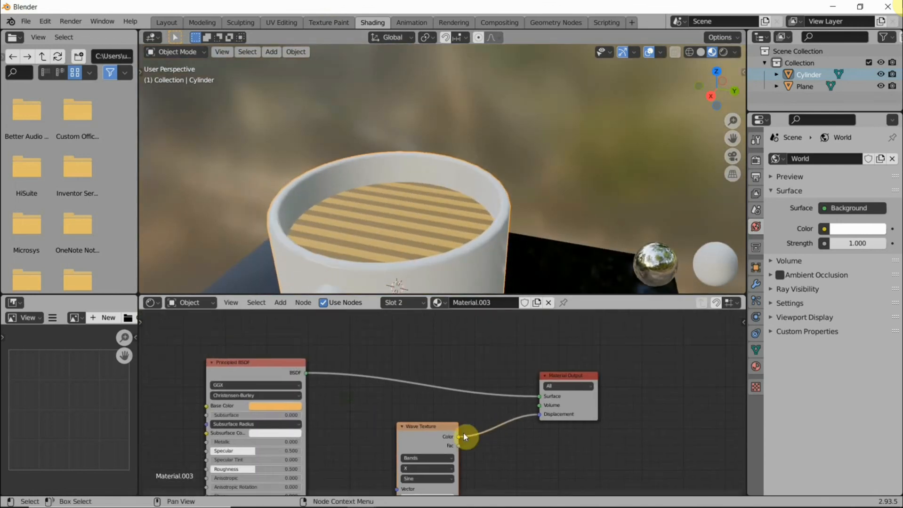
{"action": "scroll", "coordinate": [452, 429], "scroll_direction": "up", "scroll_amount": 2}
{"action": "middle_click_drag", "start_coordinate": [483, 427], "coordinate": [360, 402]}
{"action": "scroll", "coordinate": [360, 403], "scroll_direction": "down", "scroll_amount": 2}
{"action": "right_click", "coordinate": [359, 403]}
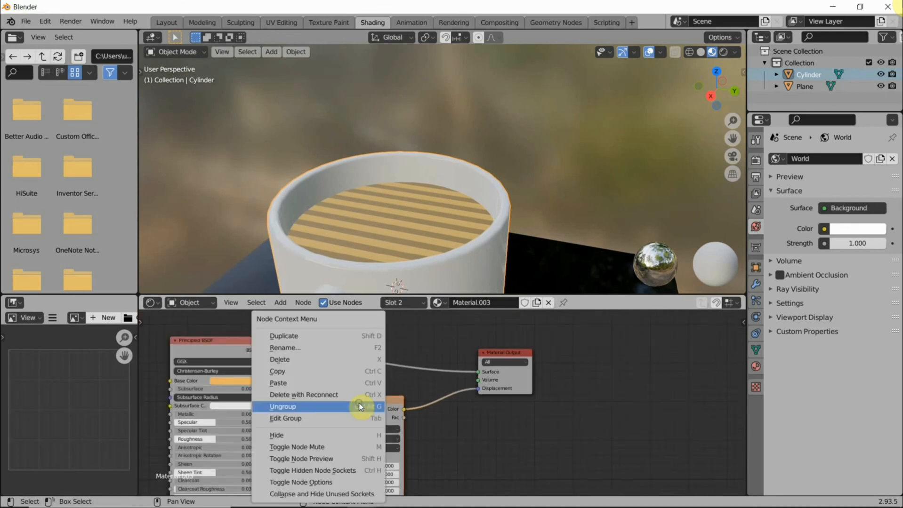
{"action": "key", "text": "x"}
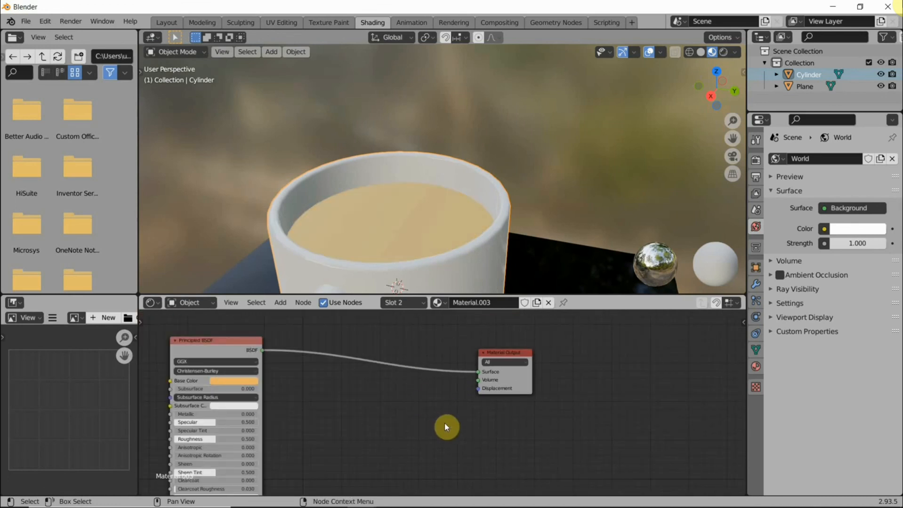
Add a Noise Texture node below the shader link and connect its Color output to the Material Output's Displacement.
{"action": "key", "text": "shift+a"}
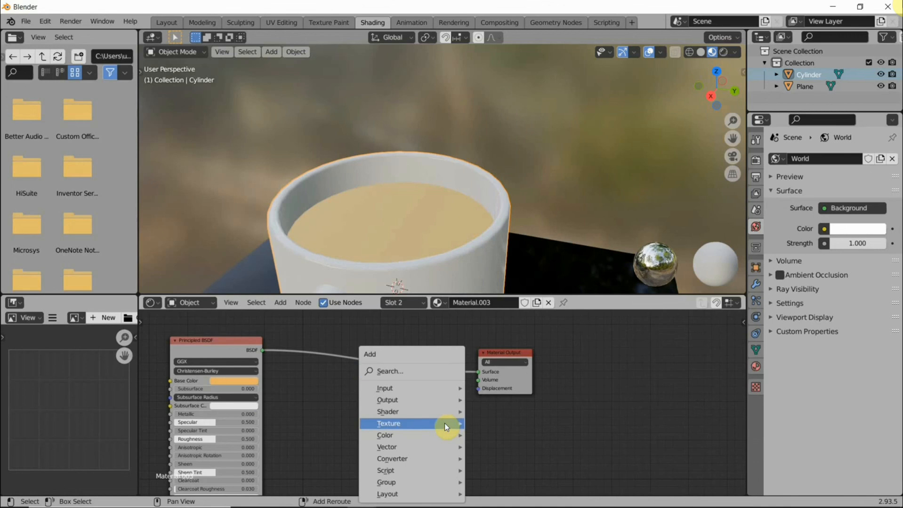
{"action": "mouse_move", "coordinate": [444, 424]}
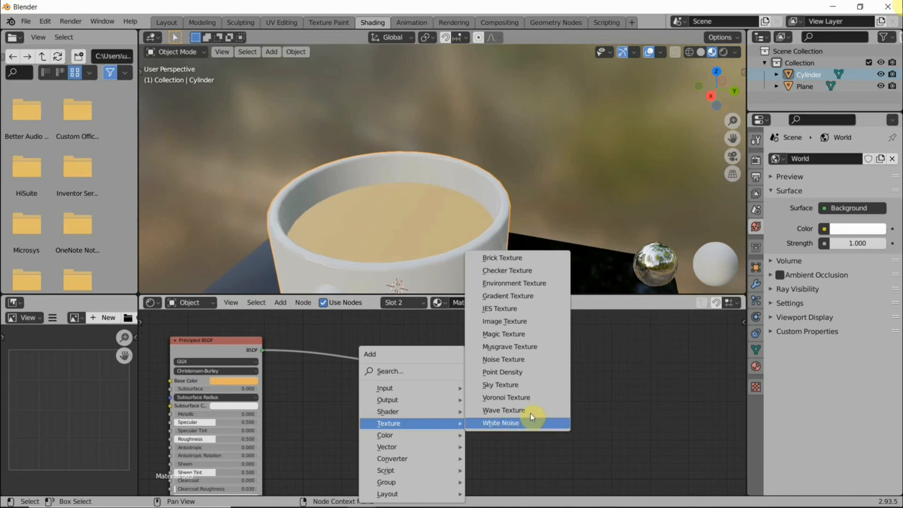
{"action": "left_click", "coordinate": [520, 359]}
{"action": "left_click", "coordinate": [379, 379]}
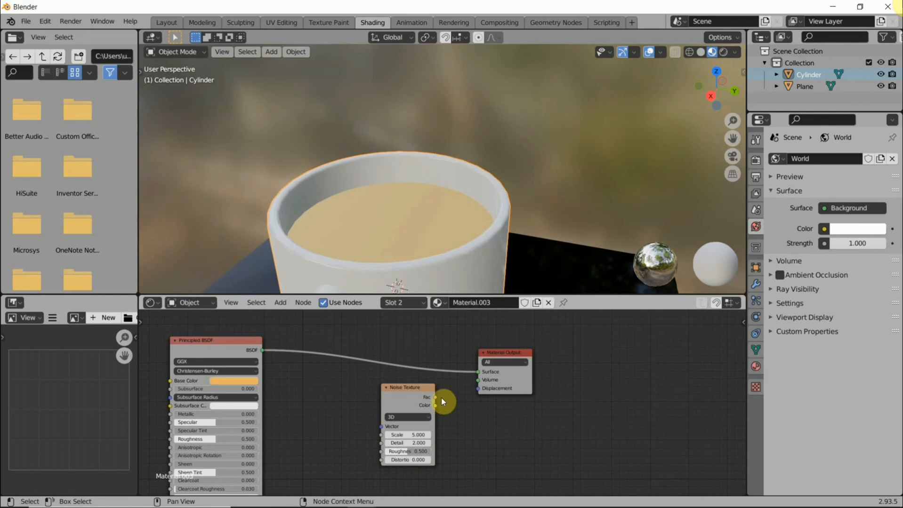
{"action": "mouse_move", "coordinate": [441, 397]}
{"action": "left_mouse_down"}
{"action": "mouse_move", "coordinate": [461, 394]}
{"action": "mouse_move", "coordinate": [428, 395]}
{"action": "mouse_move", "coordinate": [478, 388]}
{"action": "left_mouse_up"}
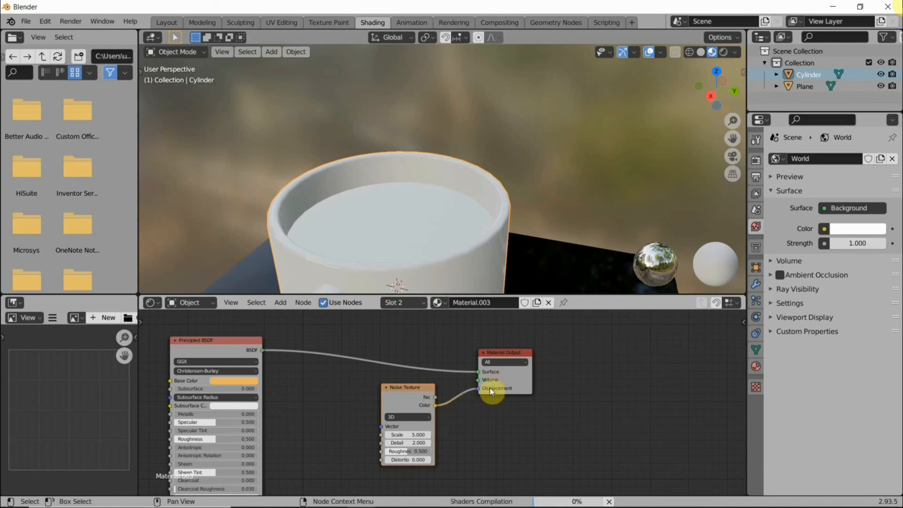
{"action": "right_click", "coordinate": [451, 393]}
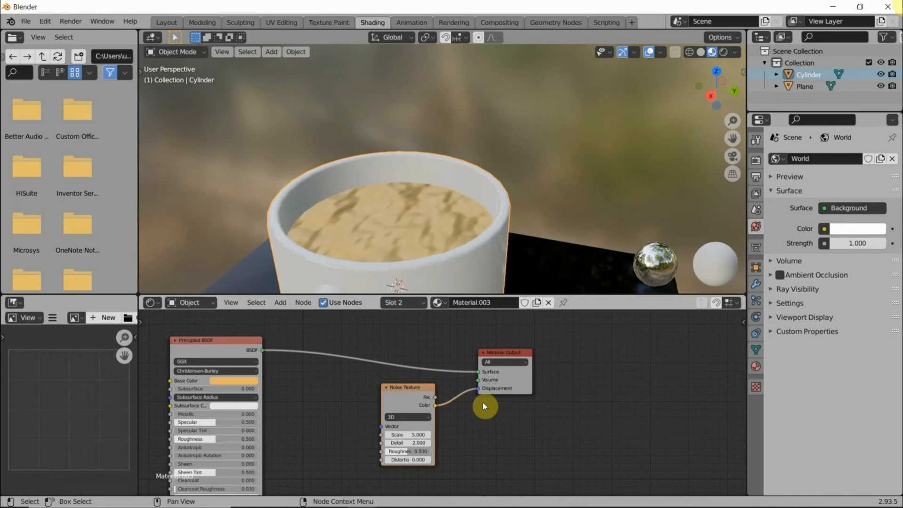
Inspect the liquid's ripples up close and set the Noise Texture's scale to 3.200.
{"action": "middle_click_drag", "start_coordinate": [453, 222], "coordinate": [336, 253]}
{"action": "scroll", "coordinate": [433, 165], "scroll_direction": "up", "scroll_amount": 3}
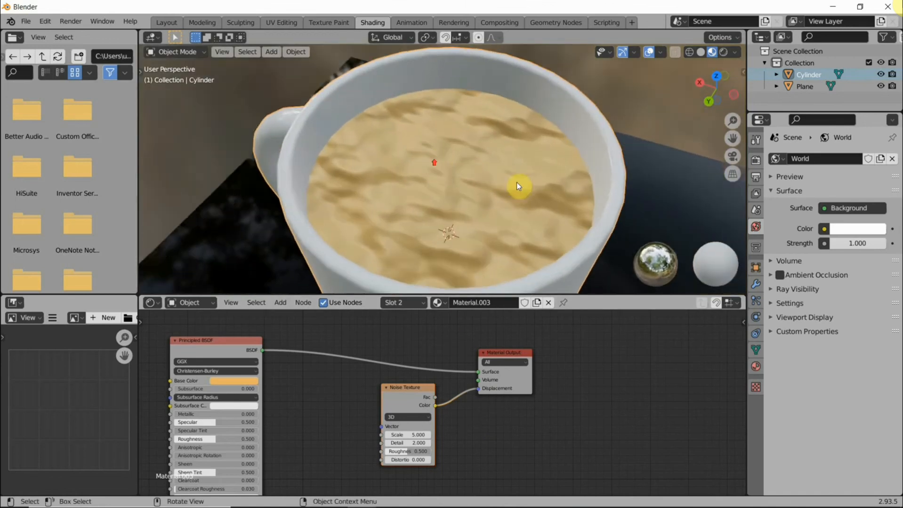
{"action": "middle_click_drag", "start_coordinate": [507, 179], "coordinate": [488, 157]}
{"action": "scroll", "coordinate": [510, 183], "scroll_direction": "up", "scroll_amount": 1}
{"action": "scroll", "coordinate": [509, 184], "scroll_direction": "up", "scroll_amount": 2}
{"action": "scroll", "coordinate": [499, 200], "scroll_direction": "down", "scroll_amount": 3}
{"action": "middle_click_drag", "start_coordinate": [412, 176], "coordinate": [447, 197]}
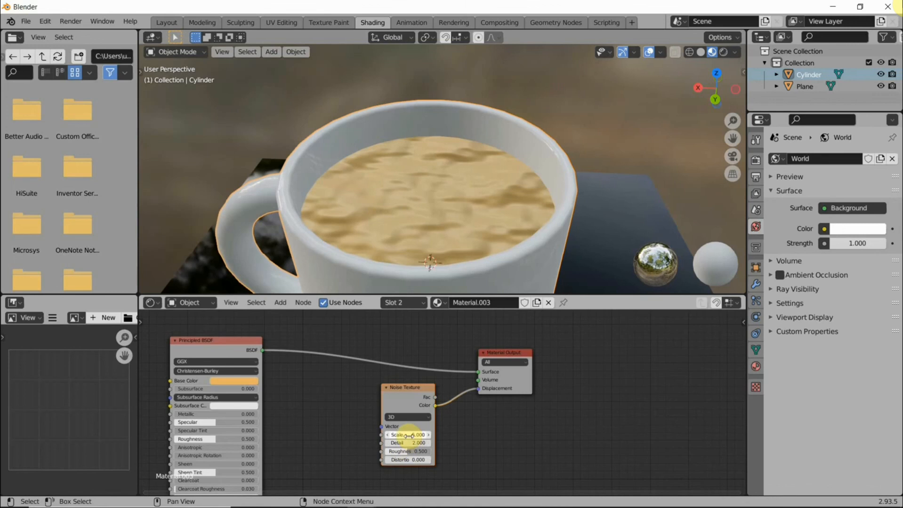
{"action": "mouse_move", "coordinate": [400, 436]}
{"action": "left_mouse_down"}
{"action": "mouse_move", "coordinate": [429, 435]}
{"action": "mouse_move", "coordinate": [392, 435]}
{"action": "left_mouse_up"}
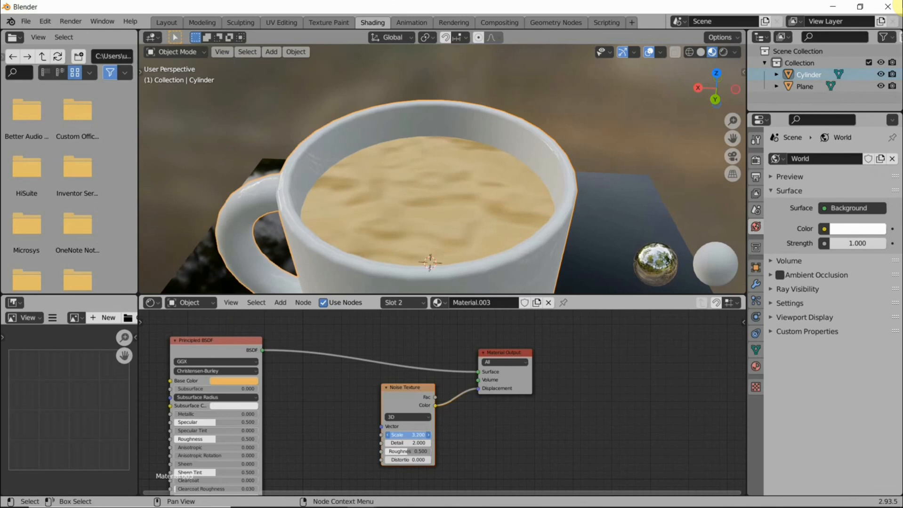
Adjust the Noise Texture to a scale of 3.300, detail of 1.000 and roughness of 0.000.
{"action": "left_click_drag", "start_coordinate": [395, 435], "coordinate": [399, 435]}
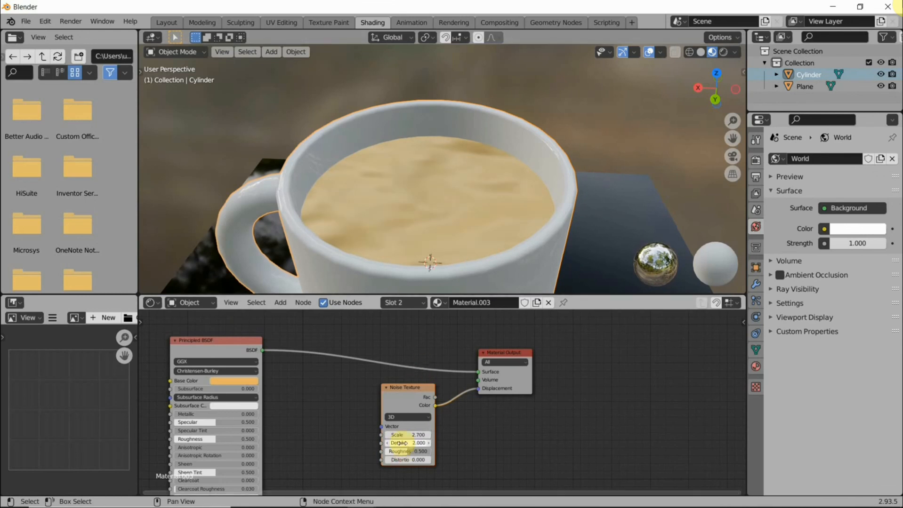
{"action": "left_click_drag", "start_coordinate": [401, 443], "coordinate": [407, 443]}
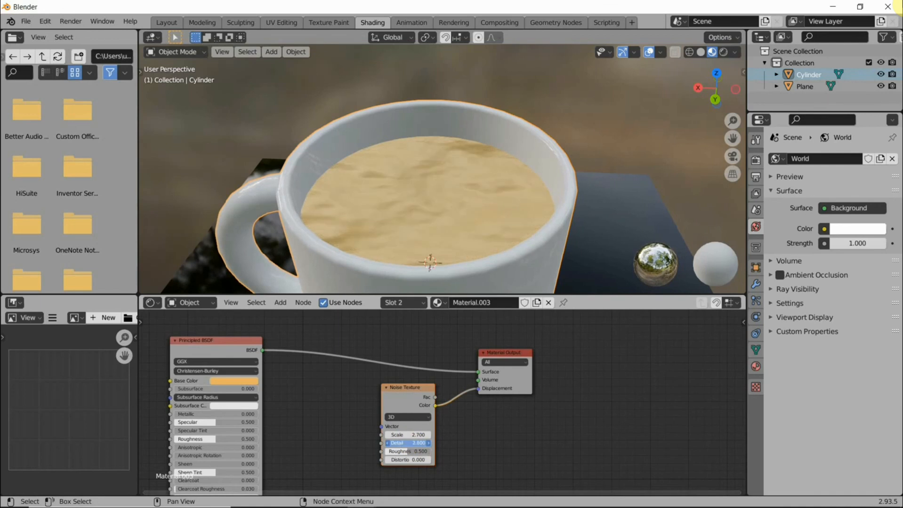
{"action": "mouse_move", "coordinate": [408, 443]}
{"action": "left_mouse_down"}
{"action": "mouse_move", "coordinate": [403, 427]}
{"action": "mouse_move", "coordinate": [413, 455]}
{"action": "mouse_move", "coordinate": [409, 439]}
{"action": "mouse_move", "coordinate": [409, 447]}
{"action": "left_mouse_up"}
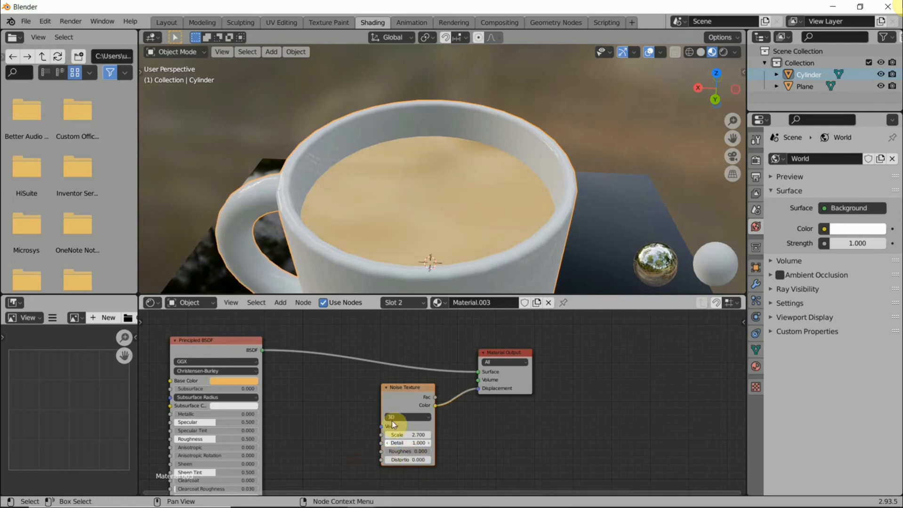
{"action": "mouse_move", "coordinate": [403, 435]}
{"action": "left_mouse_down"}
{"action": "mouse_move", "coordinate": [427, 435]}
{"action": "mouse_move", "coordinate": [416, 434]}
{"action": "left_mouse_up"}
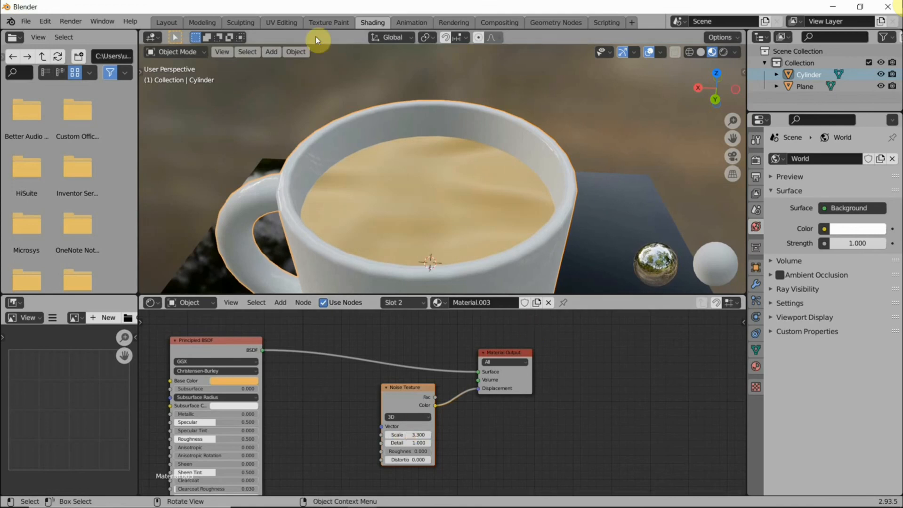
Set the Principled BSDF roughness of the liquid material to 0.000 and inspect the liquid from another angle.
{"action": "scroll", "coordinate": [307, 409], "scroll_direction": "up", "scroll_amount": 4}
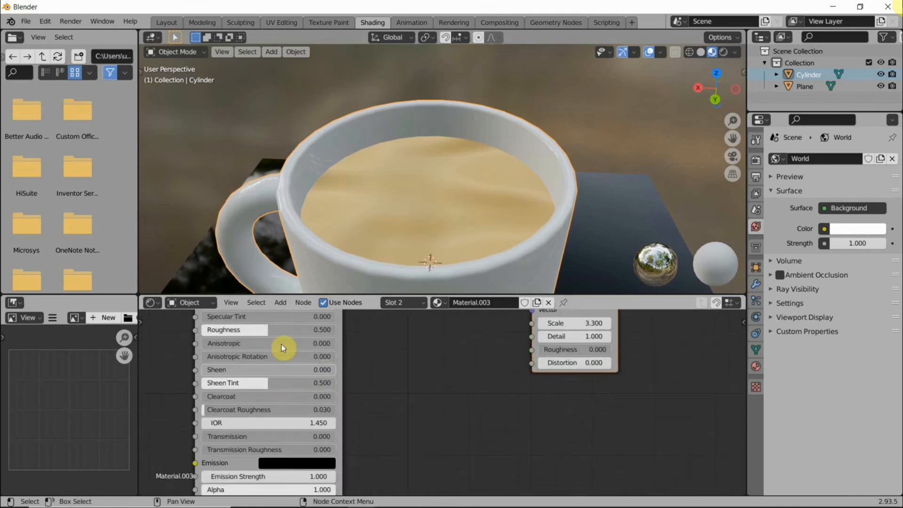
{"action": "middle_click_drag", "start_coordinate": [402, 403], "coordinate": [457, 438]}
{"action": "left_click_drag", "start_coordinate": [381, 386], "coordinate": [312, 386]}
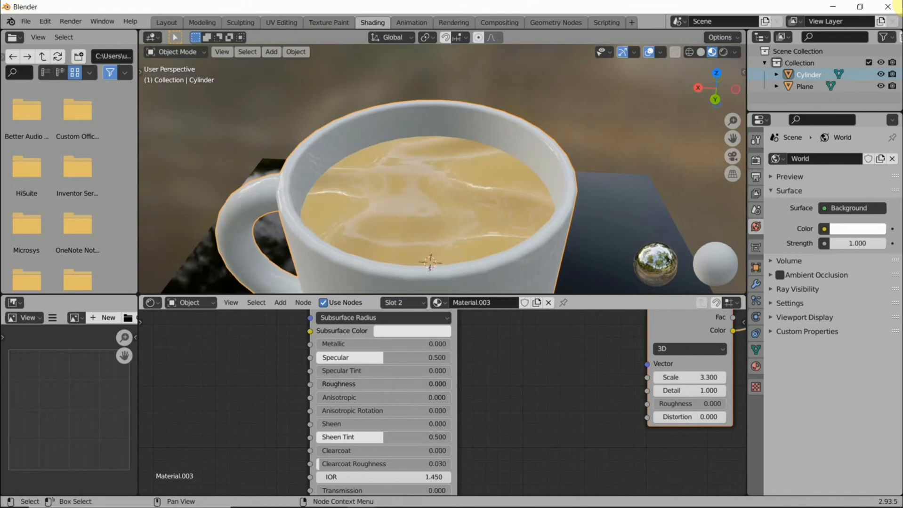
{"action": "middle_click_drag", "start_coordinate": [525, 404], "coordinate": [452, 465]}
{"action": "scroll", "coordinate": [468, 445], "scroll_direction": "up", "scroll_amount": 1}
{"action": "scroll", "coordinate": [503, 461], "scroll_direction": "down", "scroll_amount": 2}
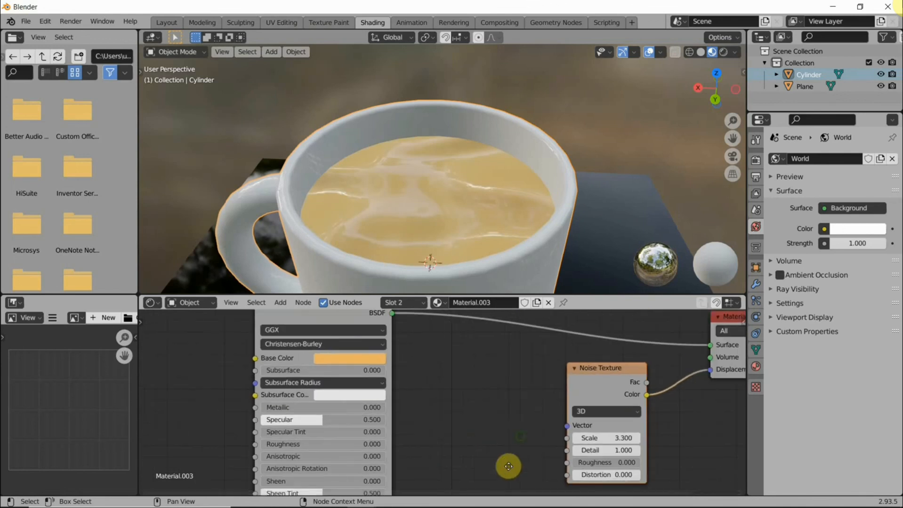
{"action": "middle_click_drag", "start_coordinate": [506, 463], "coordinate": [489, 507]}
{"action": "scroll", "coordinate": [482, 217], "scroll_direction": "down", "scroll_amount": 2}
{"action": "middle_click_drag", "start_coordinate": [486, 227], "coordinate": [319, 21]}
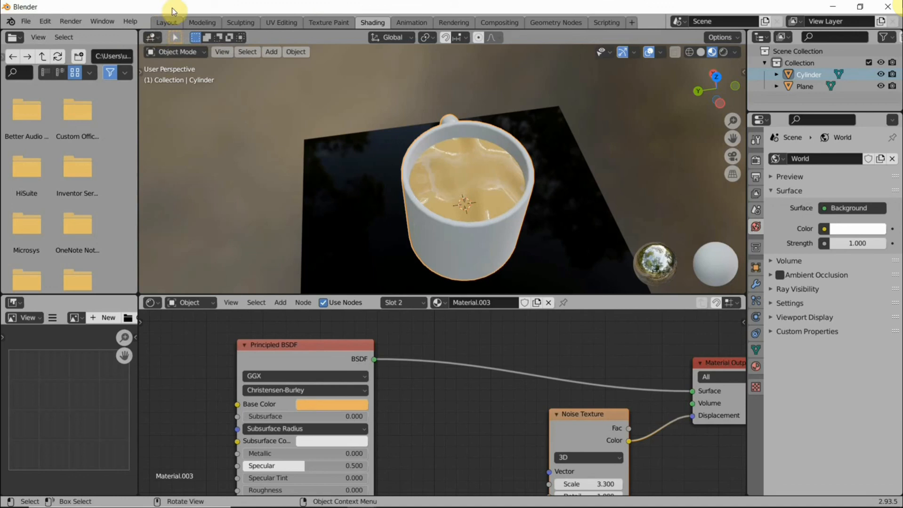
Switch to the Layout workspace and examine the rendered mug from above and from farther away.
{"action": "left_click", "coordinate": [167, 22]}
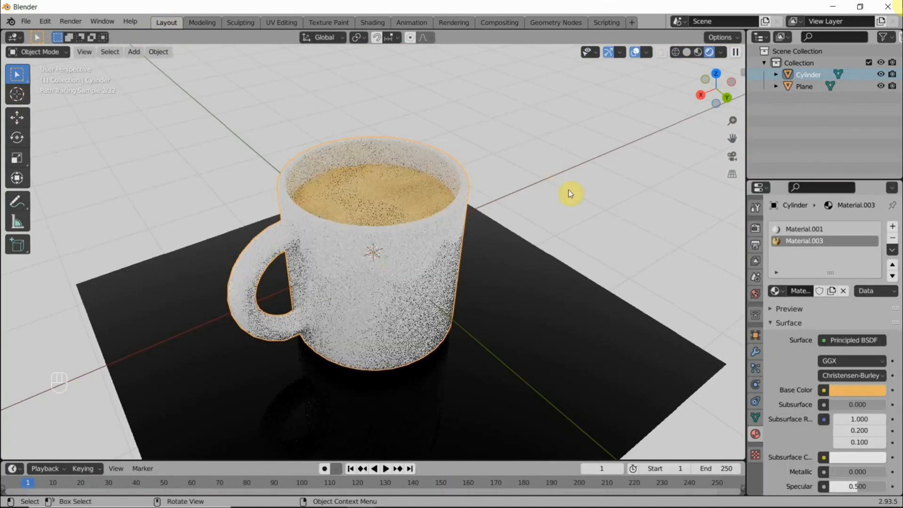
{"action": "middle_click_drag", "start_coordinate": [569, 189], "coordinate": [512, 243]}
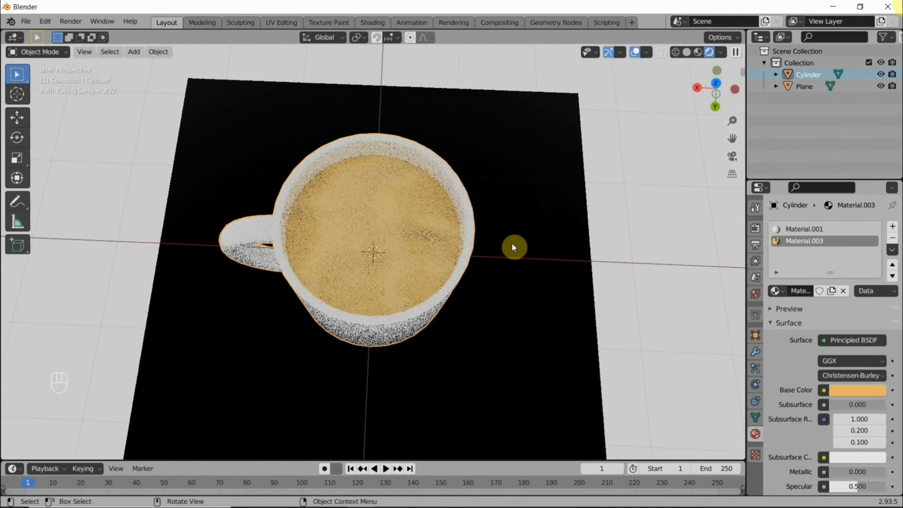
{"action": "middle_click_drag", "start_coordinate": [512, 270], "coordinate": [559, 183]}
{"action": "scroll", "coordinate": [486, 213], "scroll_direction": "down", "scroll_amount": 5}
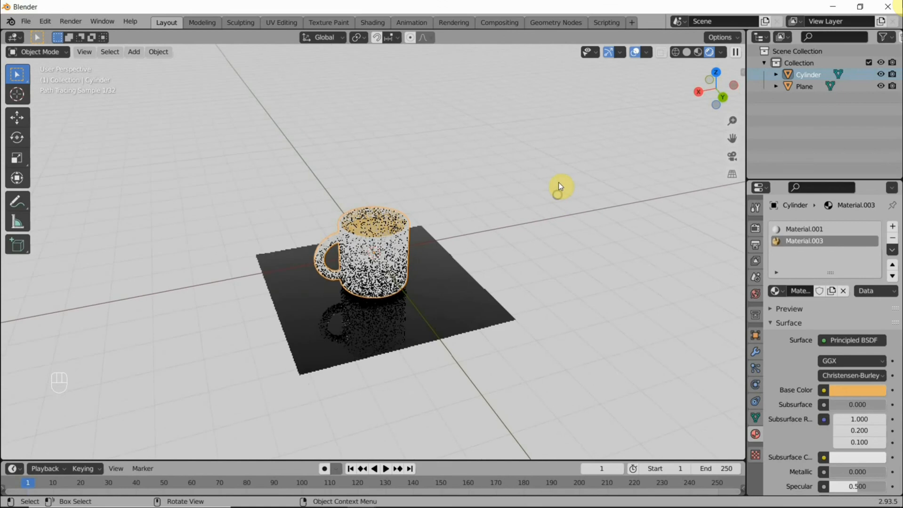
Add a spot light and raise it along the Z axis to well above the mug.
{"action": "key", "text": "shift+a"}
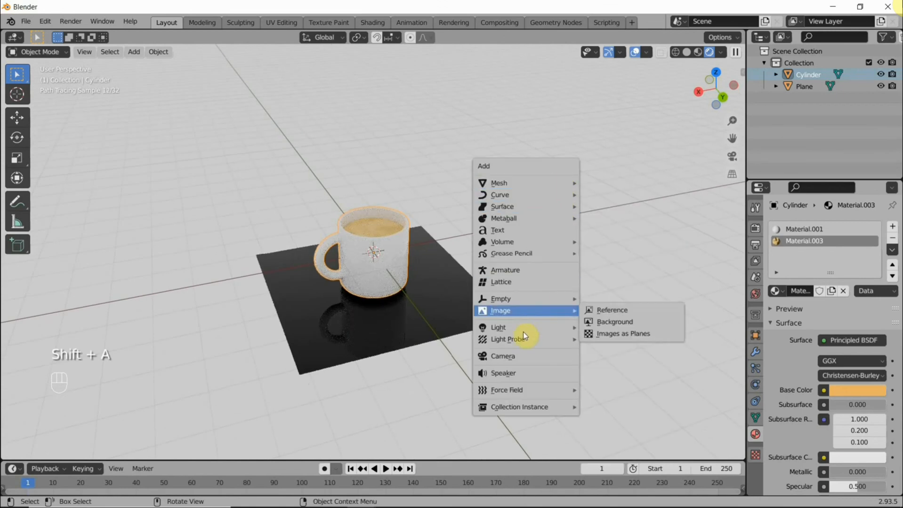
{"action": "mouse_move", "coordinate": [521, 337]}
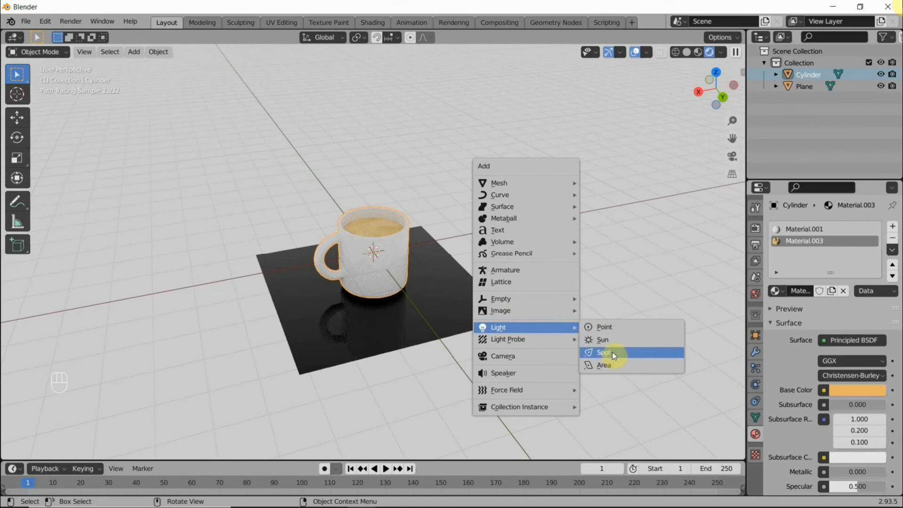
{"action": "left_click", "coordinate": [604, 358]}
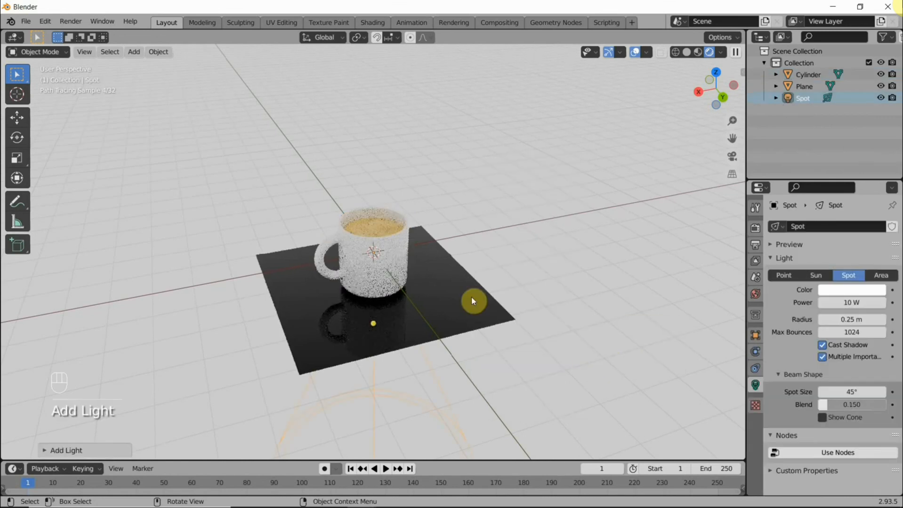
{"action": "key", "text": "g"}
{"action": "key", "text": "z"}
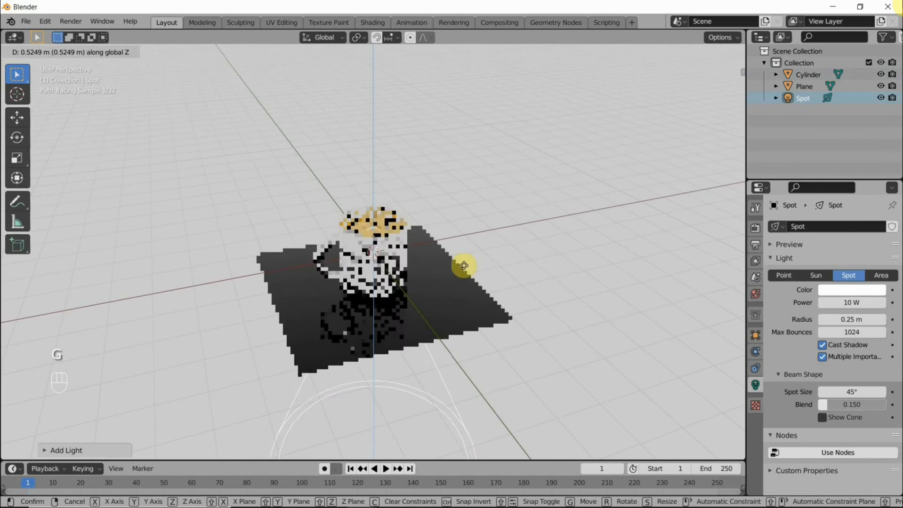
{"action": "left_click", "coordinate": [466, 66]}
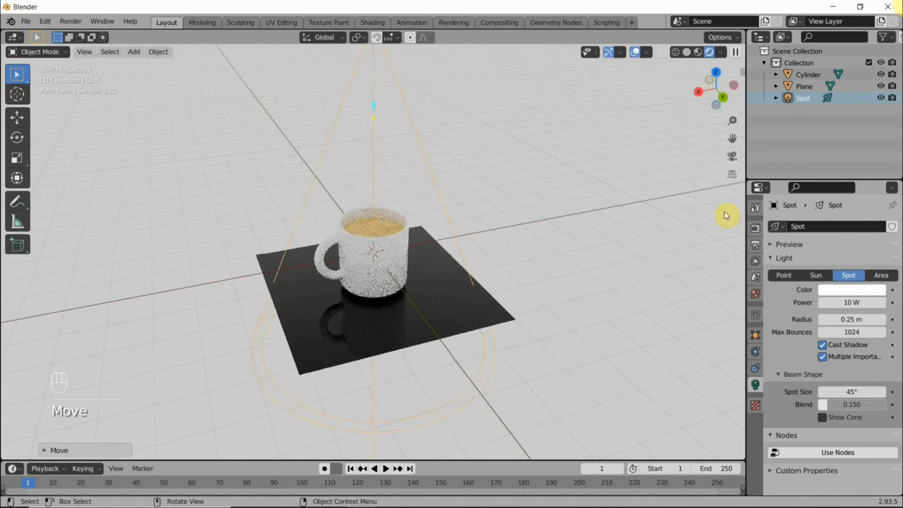
Set the World background strength to 0.000 and the spot light's power to 228.2 W, and inspect the lit mug.
{"action": "left_click", "coordinate": [759, 293]}
{"action": "mouse_move", "coordinate": [854, 310]}
{"action": "left_mouse_down"}
{"action": "mouse_move", "coordinate": [807, 310]}
{"action": "mouse_move", "coordinate": [851, 311]}
{"action": "left_mouse_up"}
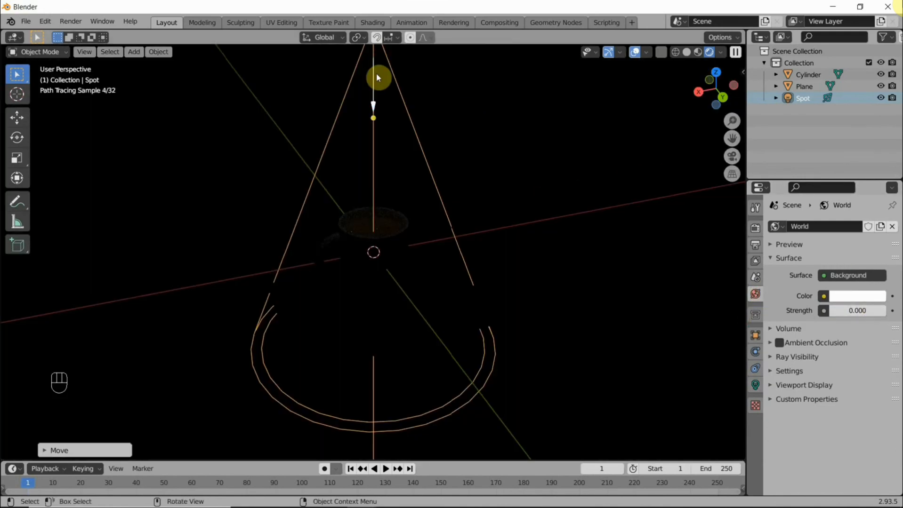
{"action": "mouse_move", "coordinate": [377, 78]}
{"action": "middle_mouse_down"}
{"action": "mouse_move", "coordinate": [398, 125]}
{"action": "mouse_move", "coordinate": [363, 156]}
{"action": "middle_mouse_up"}
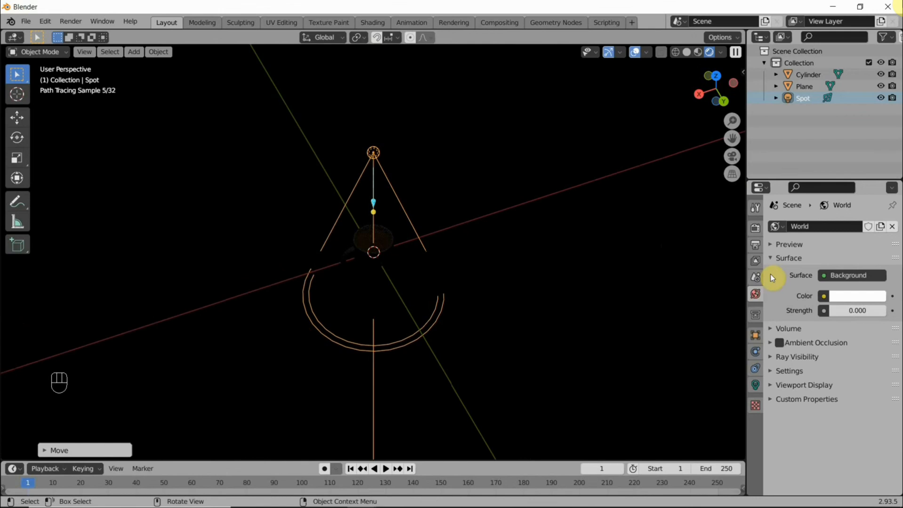
{"action": "left_click", "coordinate": [755, 386]}
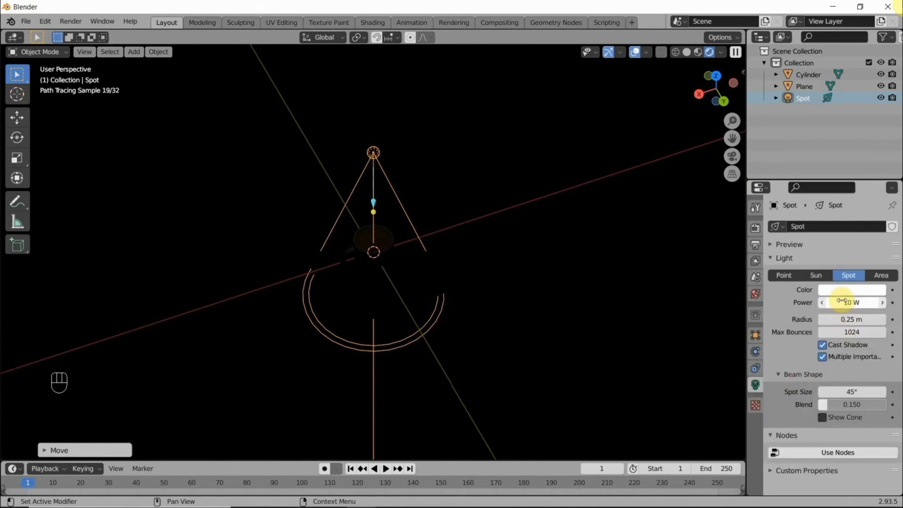
{"action": "left_click_drag", "start_coordinate": [841, 302], "coordinate": [876, 301]}
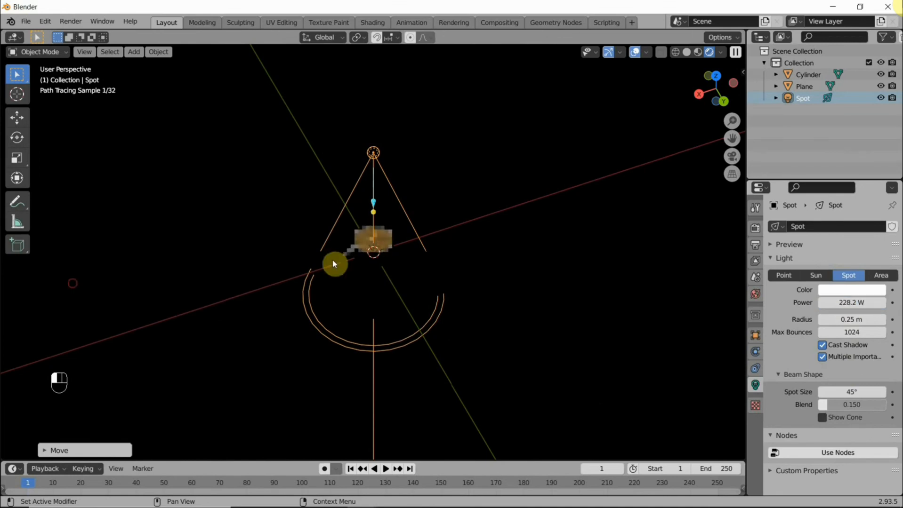
{"action": "scroll", "coordinate": [391, 208], "scroll_direction": "up", "scroll_amount": 5}
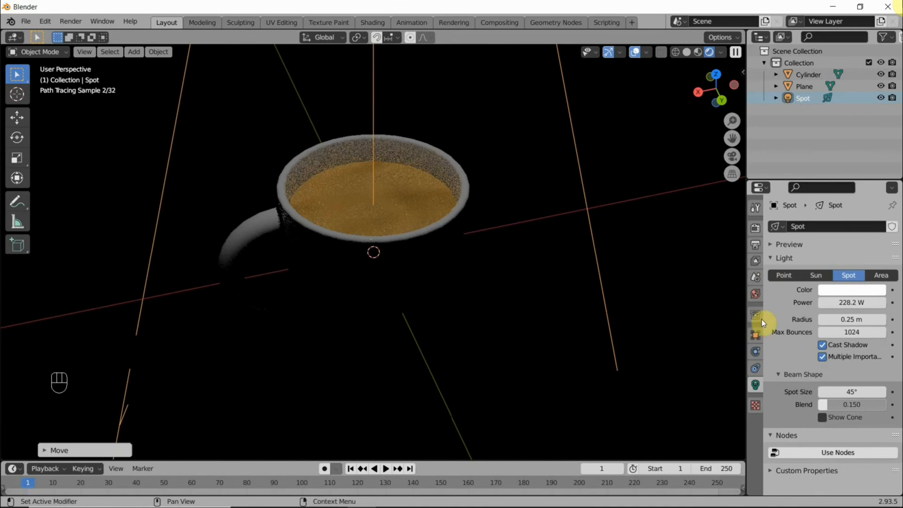
Set the World background strength to 1.000 and delete the spot light.
{"action": "left_click", "coordinate": [756, 295]}
{"action": "left_click_drag", "start_coordinate": [857, 311], "coordinate": [875, 310]}
{"action": "left_click", "coordinate": [856, 311]}
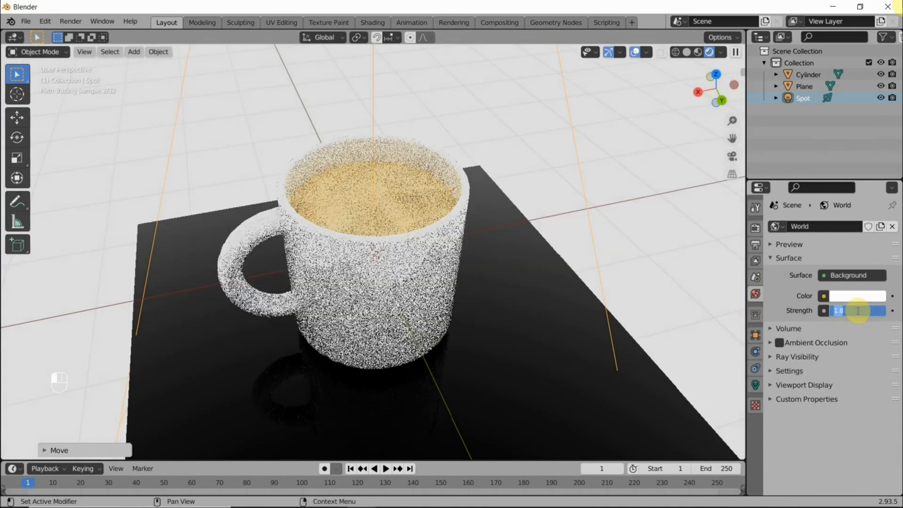
{"action": "type", "text": "1"}
{"action": "key", "text": "Return"}
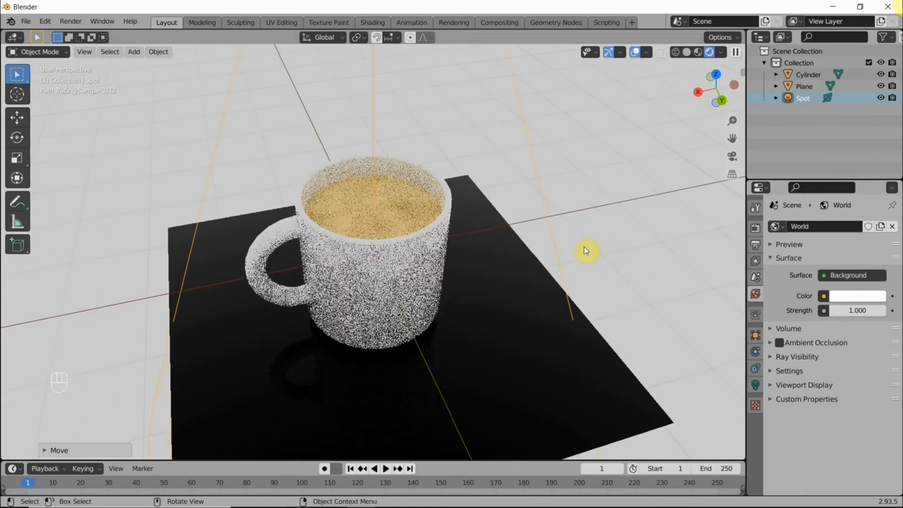
{"action": "middle_click_drag", "start_coordinate": [541, 259], "coordinate": [552, 276]}
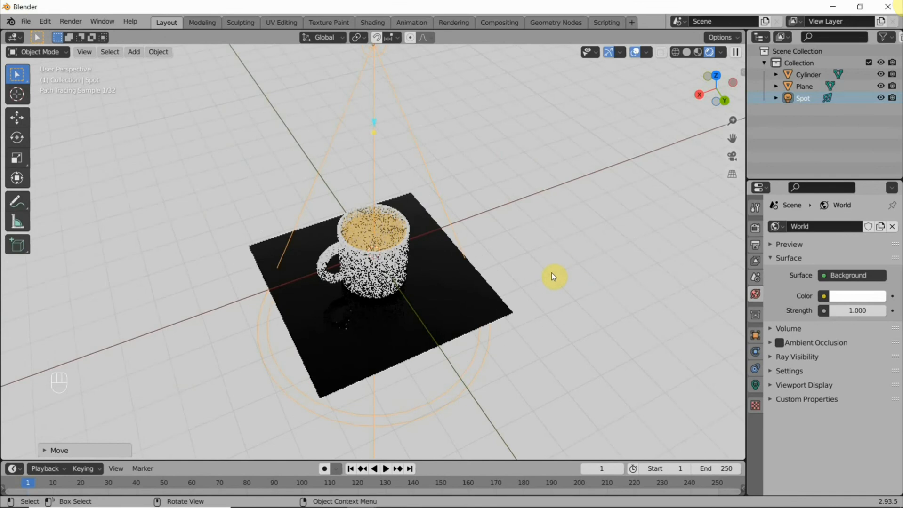
{"action": "key", "text": "Delete"}
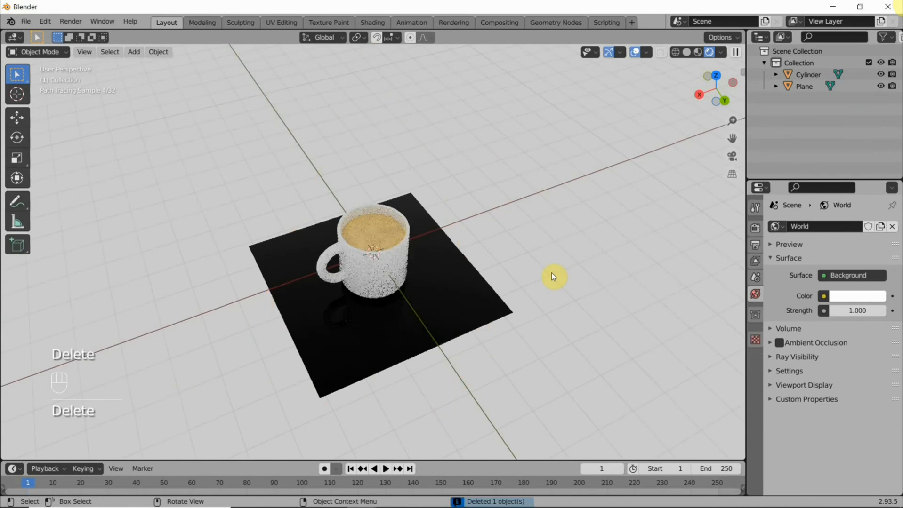
Add a camera to the scene.
{"action": "key", "text": "shift+a"}
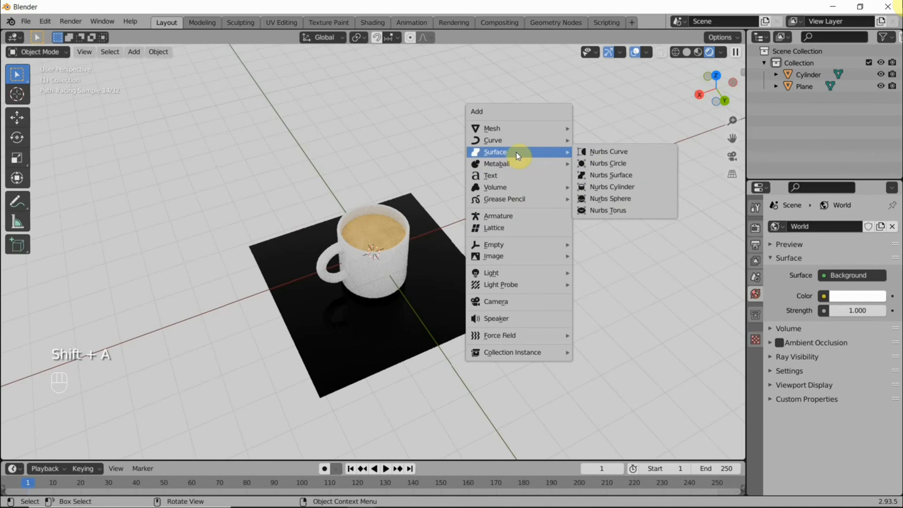
{"action": "left_click", "coordinate": [524, 303]}
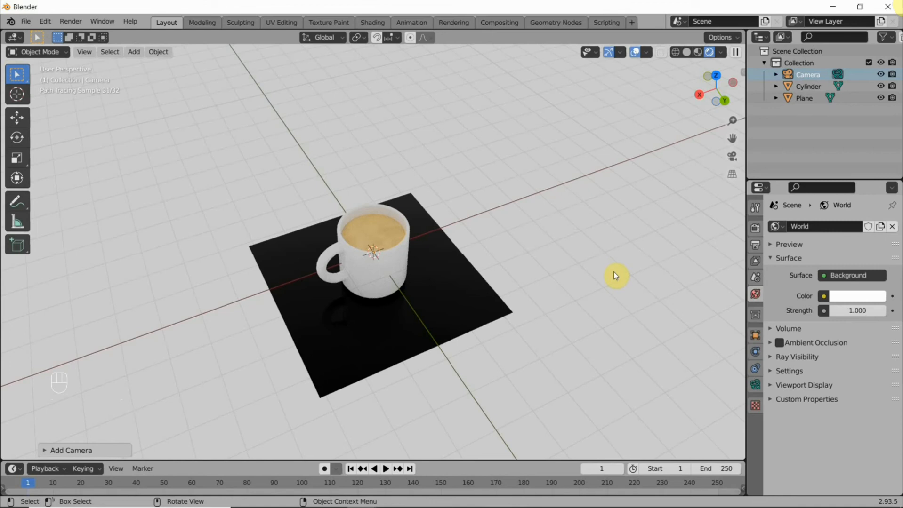
{"action": "key", "text": "shift"}
{"action": "key", "text": "shift+grave"}
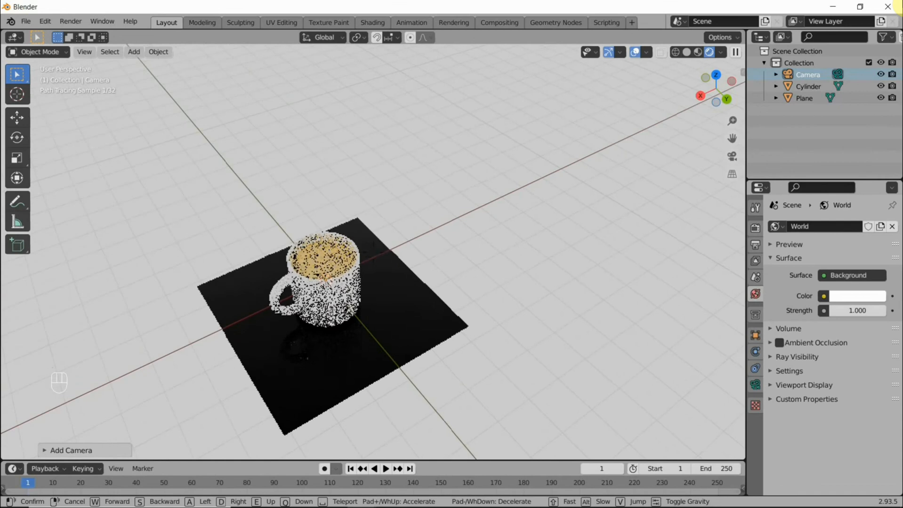
{"action": "left_click", "coordinate": [430, 222]}
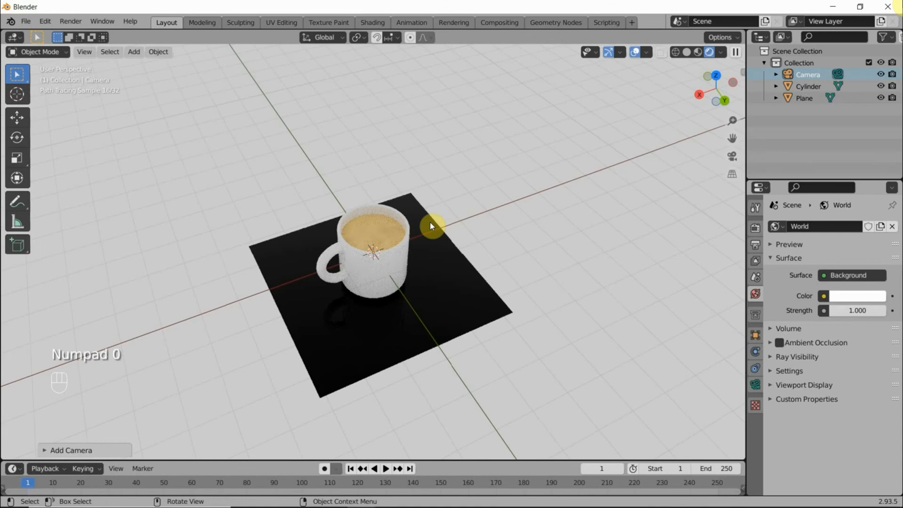
{"action": "middle_click_drag", "start_coordinate": [380, 262], "coordinate": [364, 249]}
{"action": "left_click", "coordinate": [731, 162]}
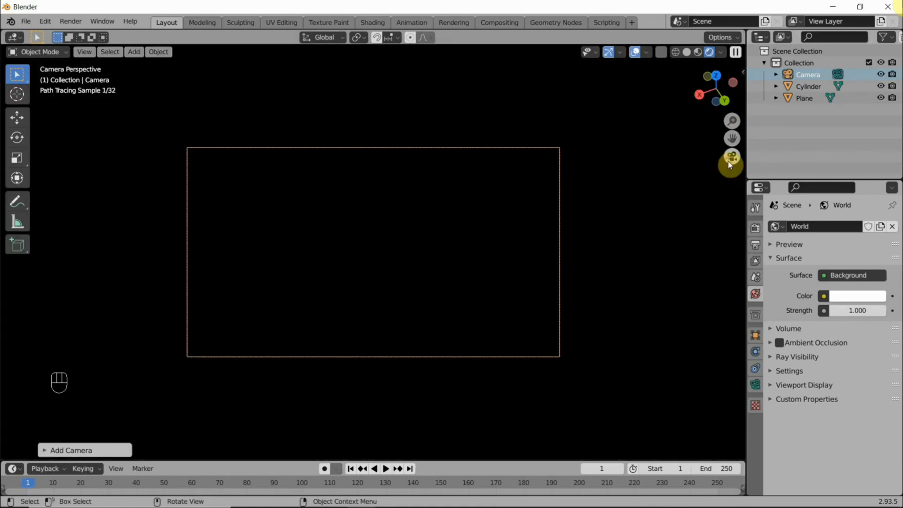
{"action": "left_click", "coordinate": [732, 154]}
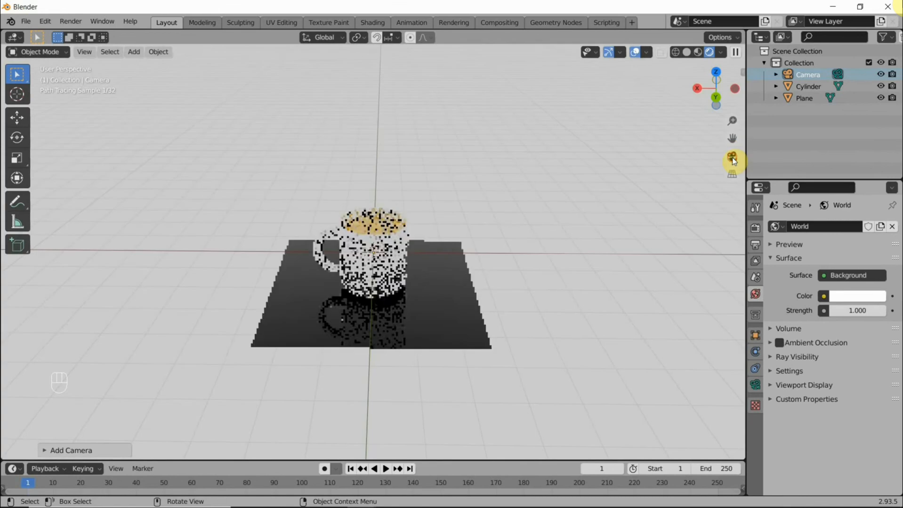
Look through the camera and walk it backwards and around until the whole mug and its handle sit centred in the frame.
{"action": "key", "text": "KP_0"}
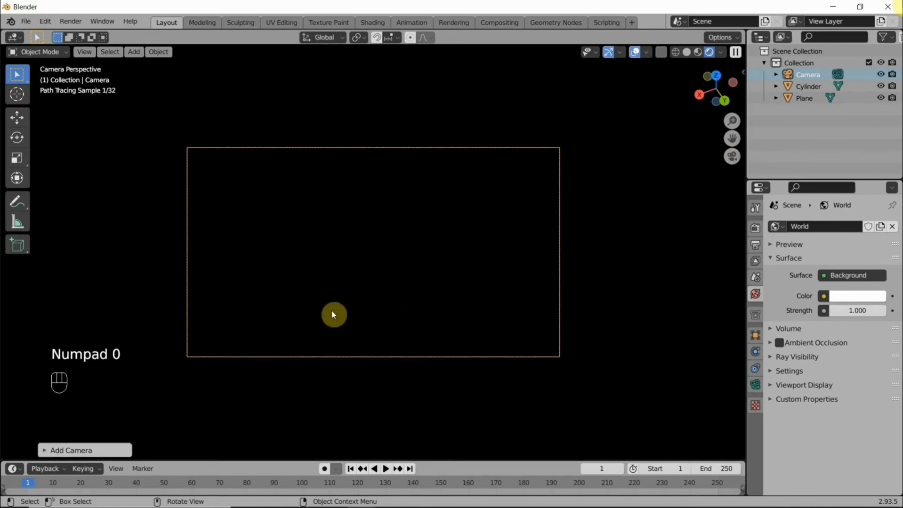
{"action": "key", "text": "shift+grave"}
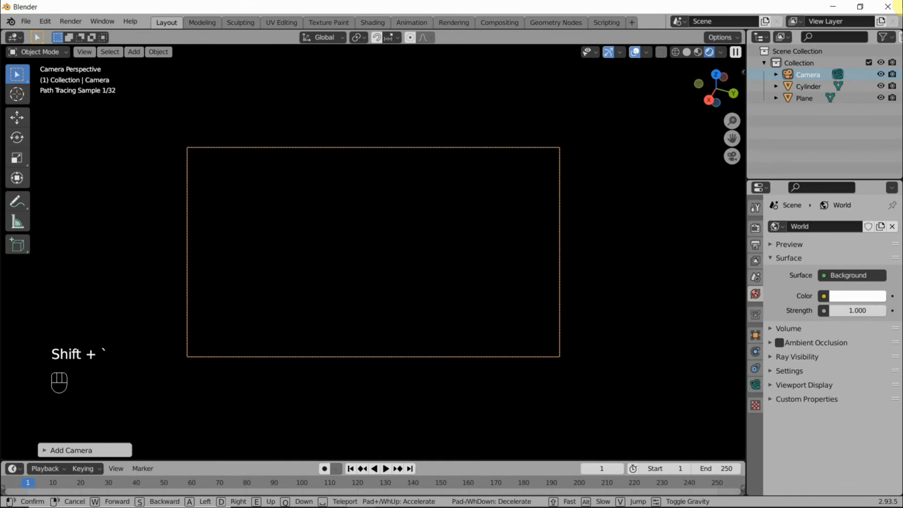
{"action": "key", "text": "s"}
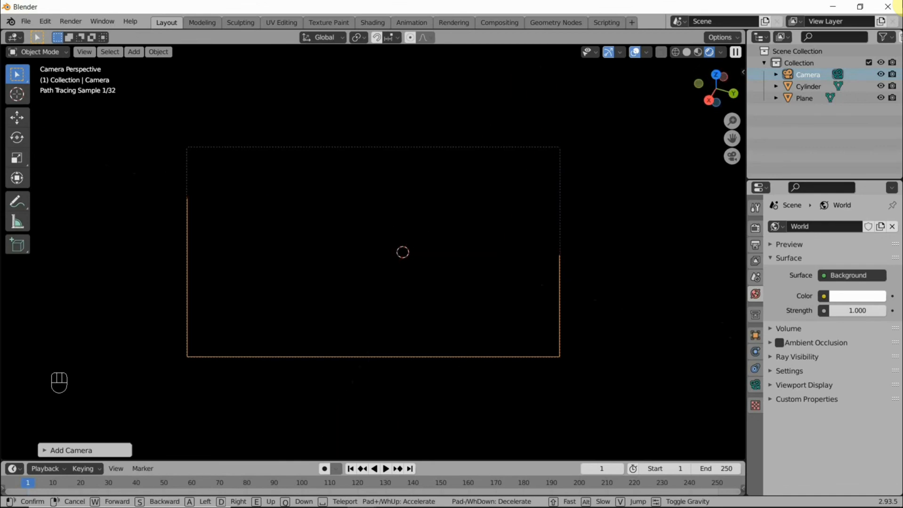
{"action": "key", "text": "s"}
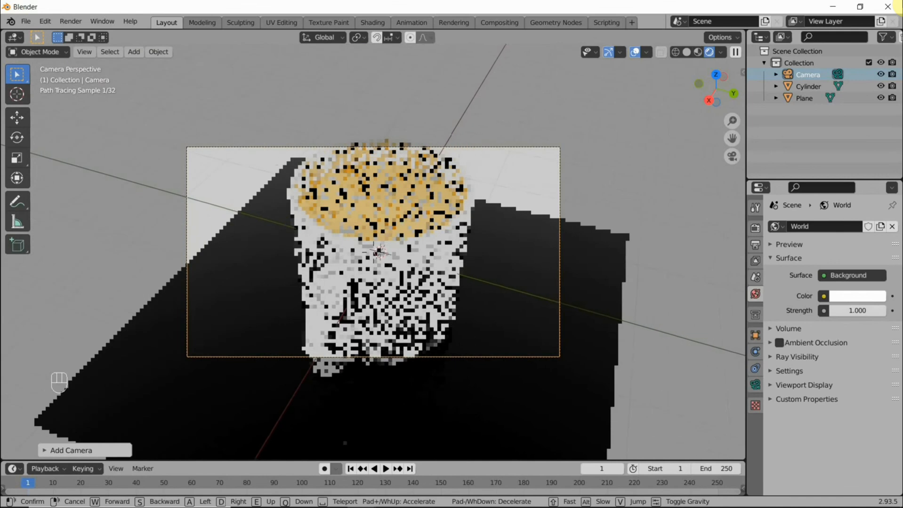
{"action": "key", "text": "s"}
{"action": "key", "text": "d"}
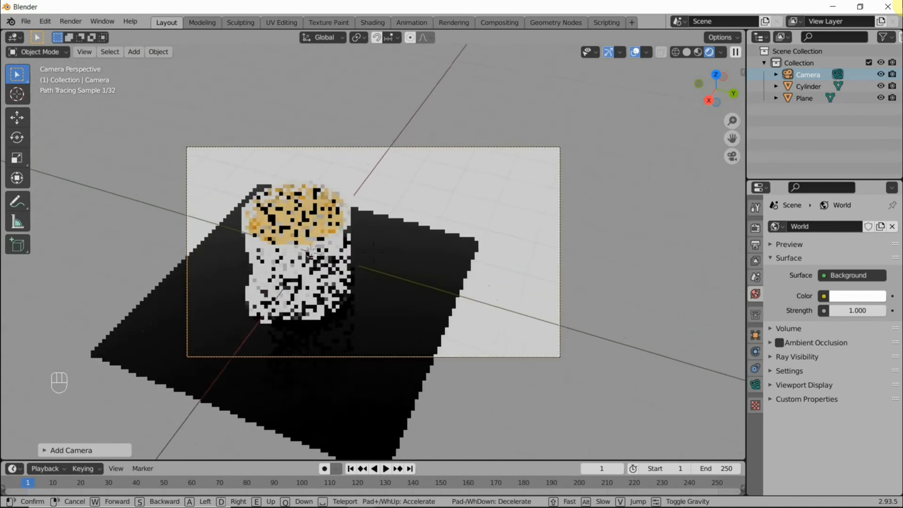
{"action": "key", "text": "a"}
{"action": "key", "text": "d"}
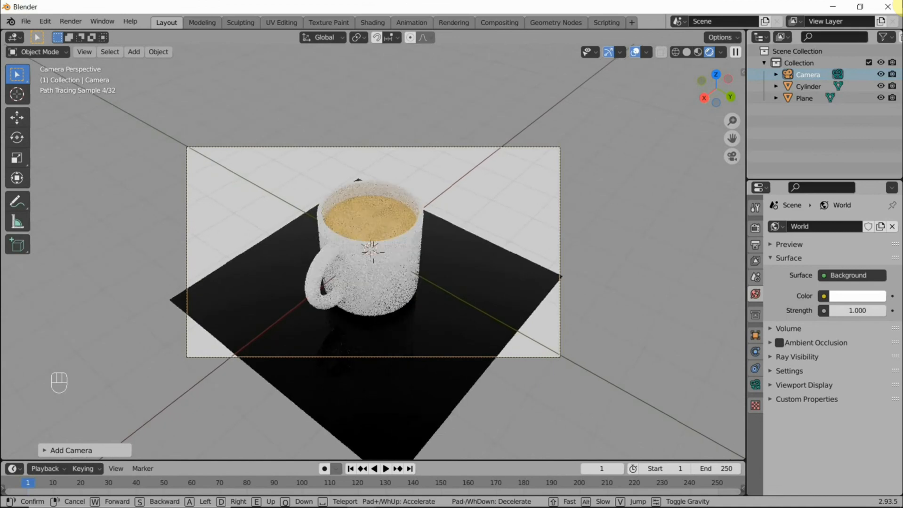
Fine-tune the camera's distance, sideways position and tilt so the mug fills more of the frame with white background above it.
{"action": "key", "text": "w"}
{"action": "key", "text": "w"}
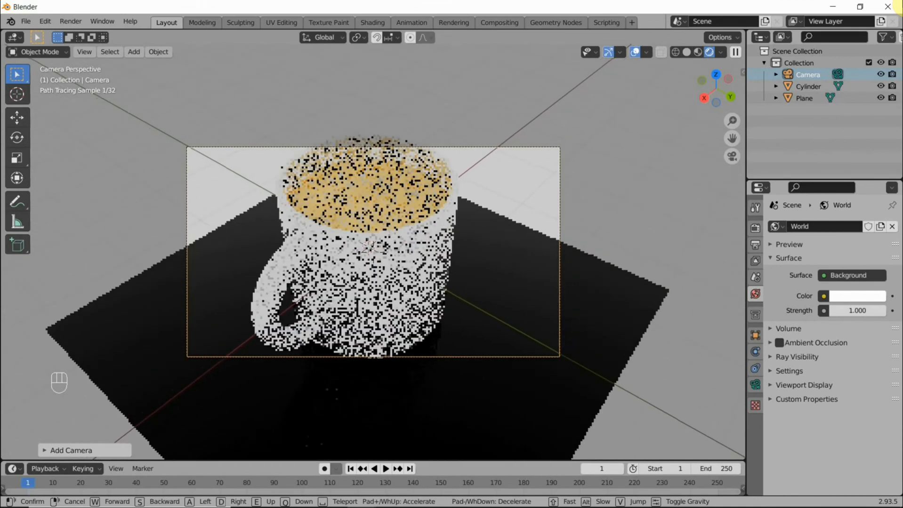
{"action": "key", "text": "d"}
{"action": "key", "text": "a"}
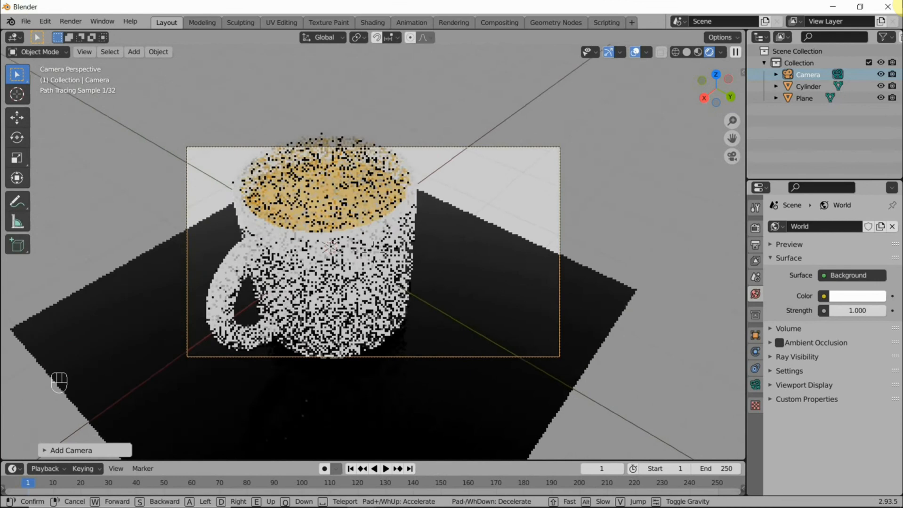
{"action": "key", "text": "w"}
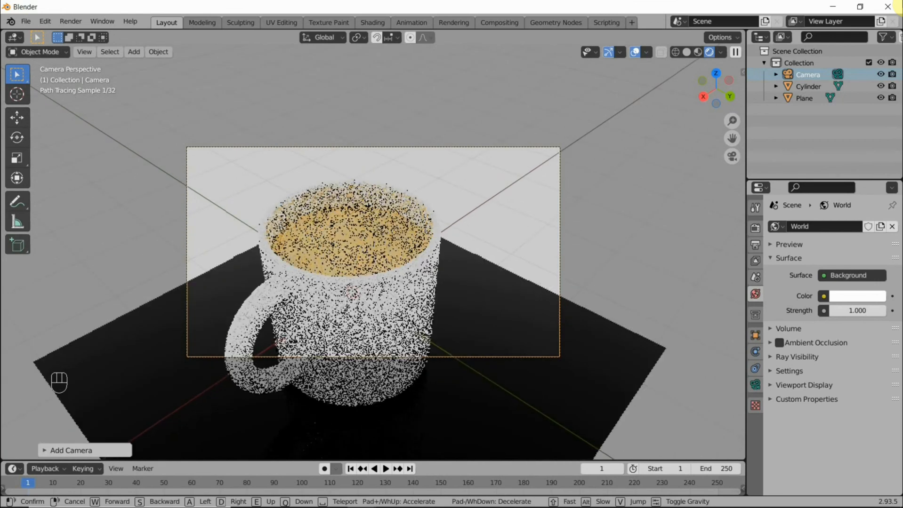
{"action": "key", "text": "s"}
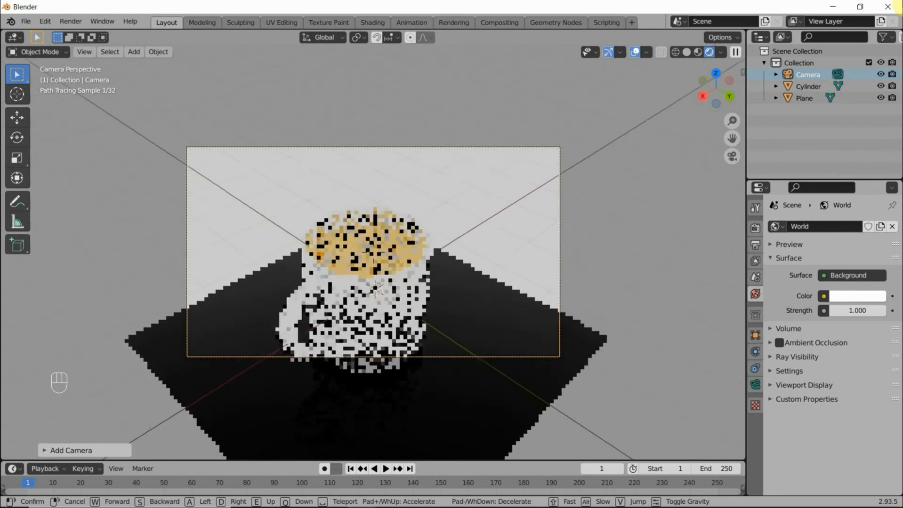